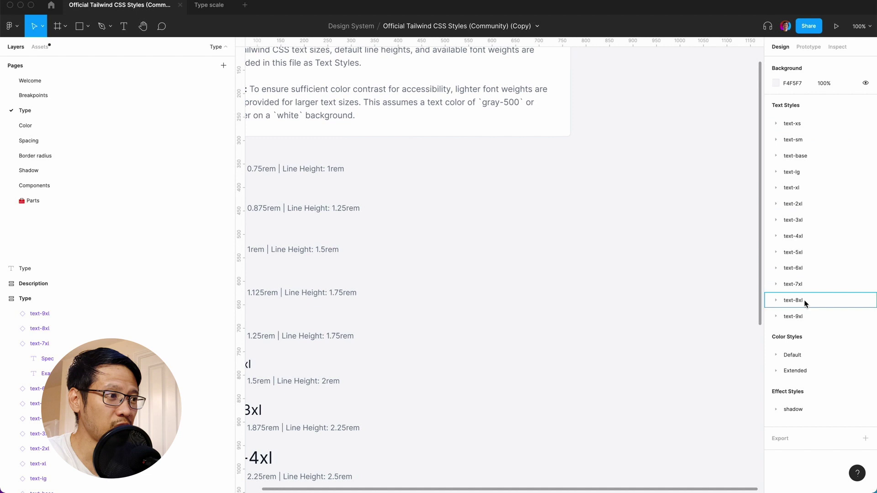
Inspect the text-xs and text-3xl style groups, then collapse both again.
click(775, 124)
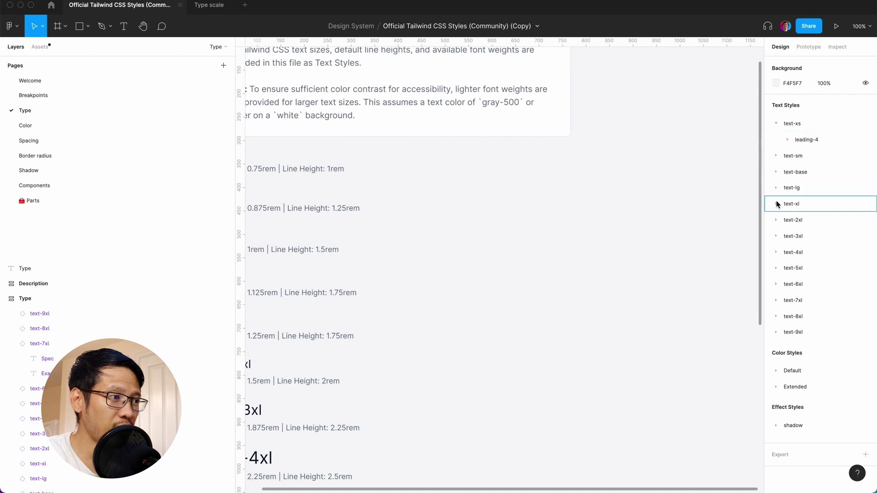
click(775, 236)
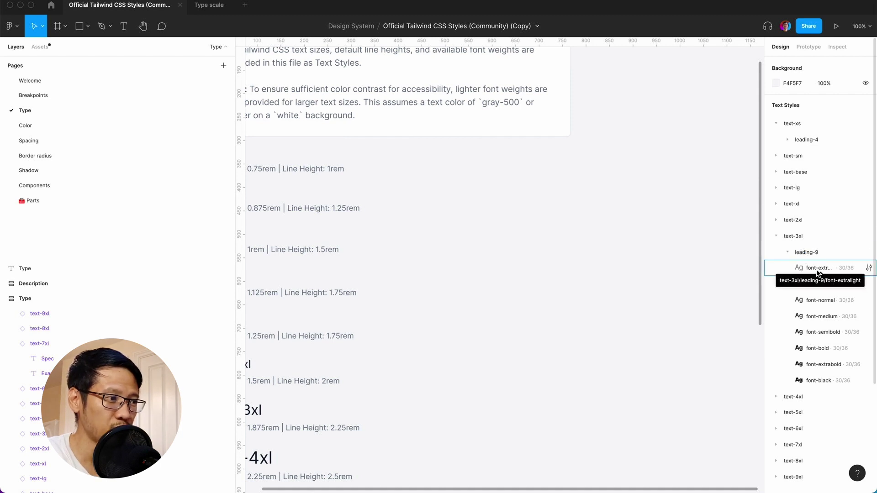
click(775, 235)
click(775, 123)
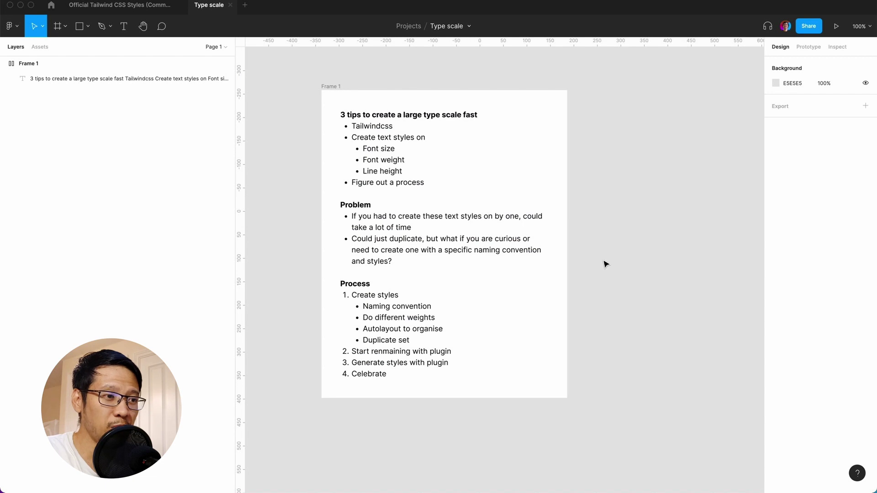
Insert a hyphen into 'Autolayout' so the notes read 'Auto-layout to organise'.
scroll(522, 282, down, 1)
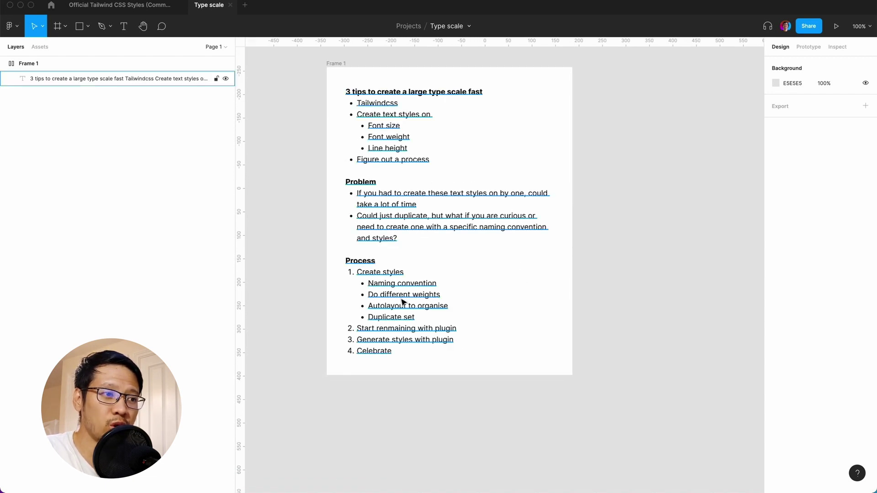
double_click(388, 306)
click(387, 305)
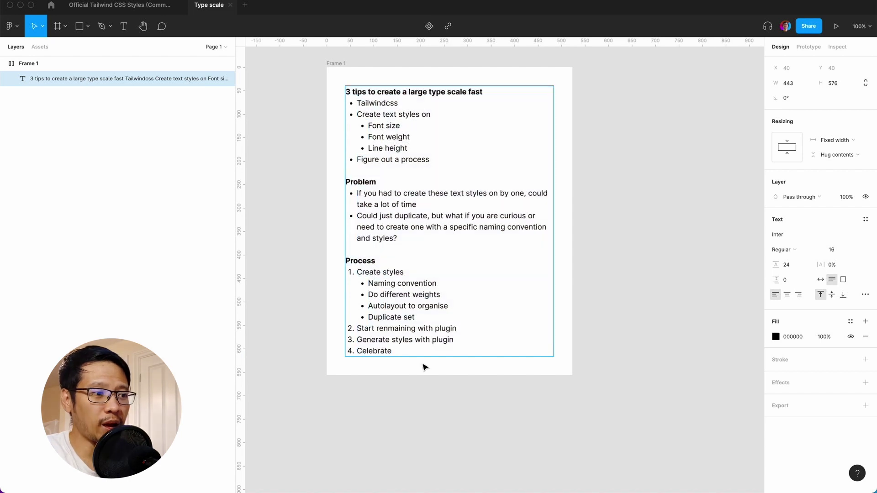
text(-)
click(288, 349)
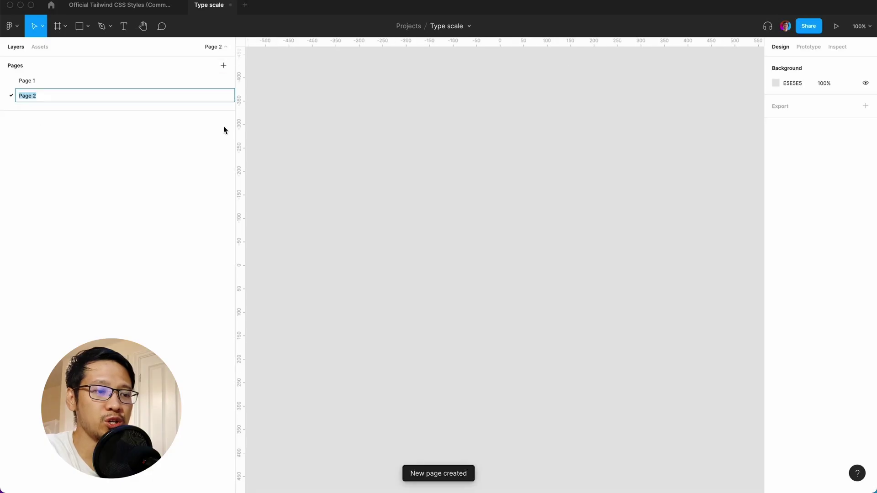
Name the new page 'Type scale' and add a text label reading fs-16/lh-24/normal.
text(Type scale)
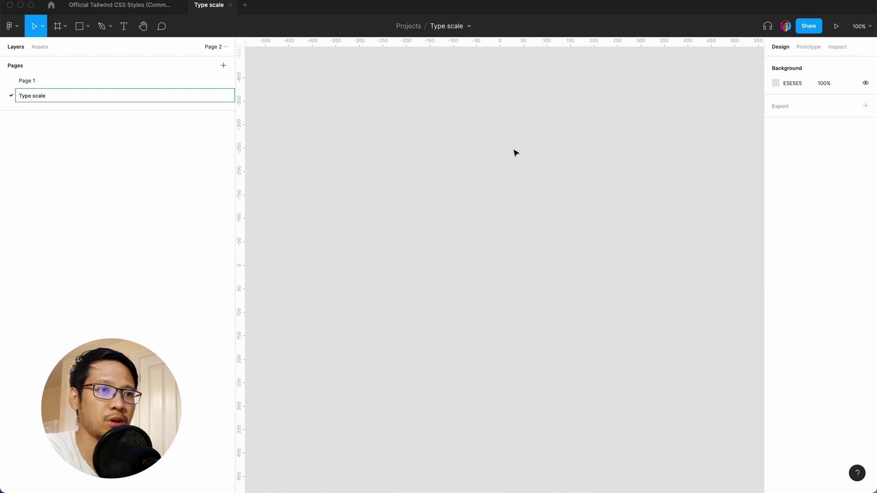
key(Return)
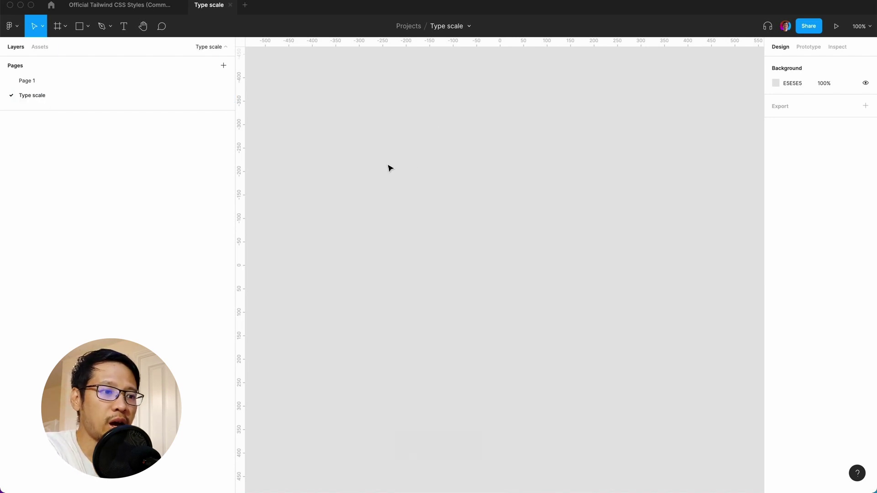
key(t)
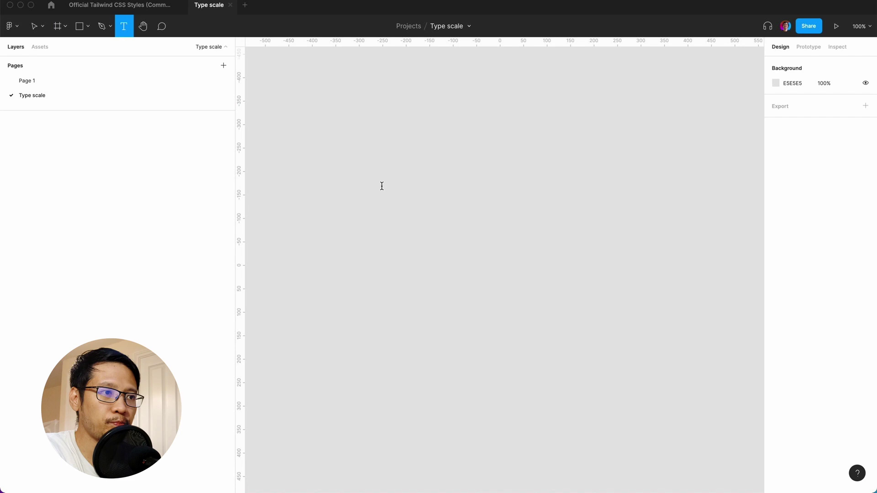
click(382, 186)
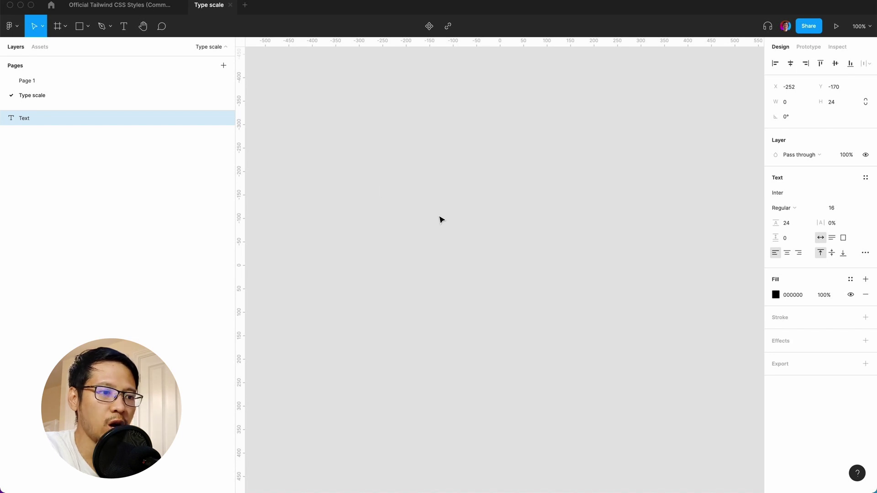
text(fs)
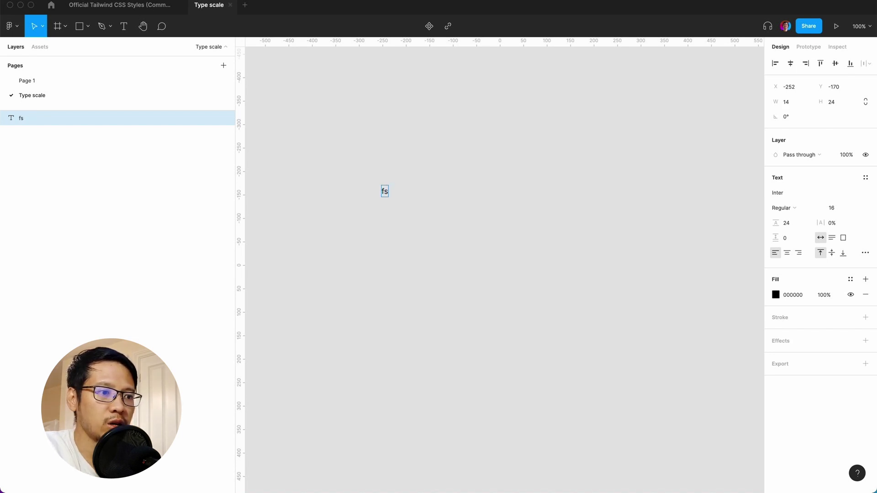
text(-16)
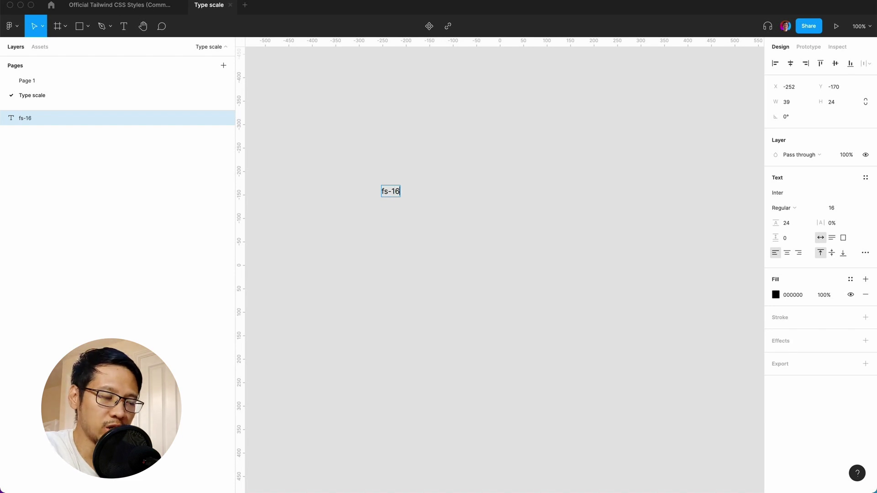
text(/)
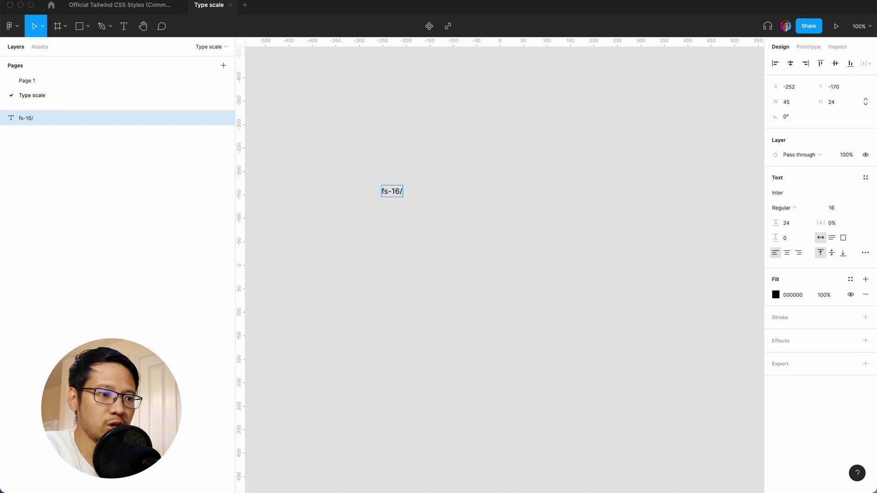
text(lh-24)
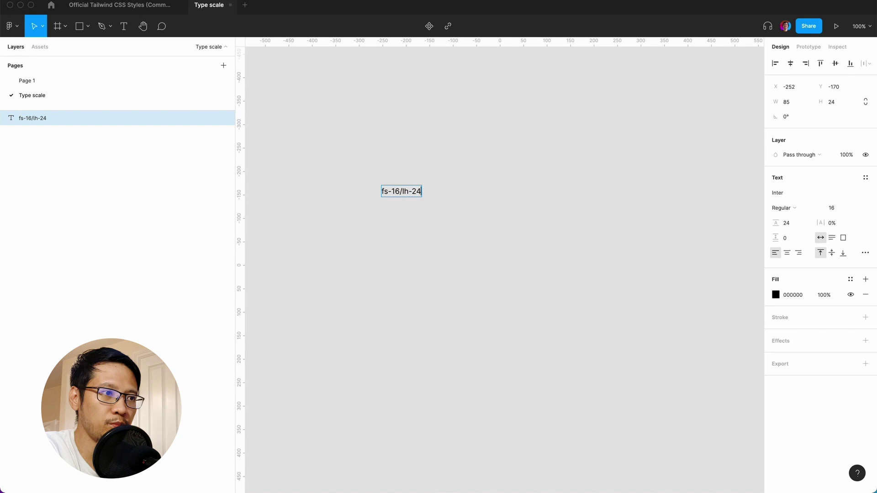
text(/)
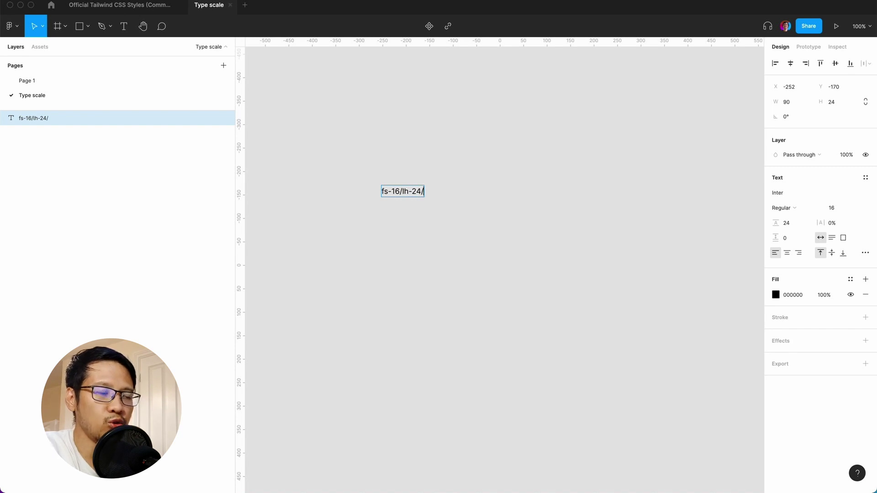
text(normal)
click(421, 241)
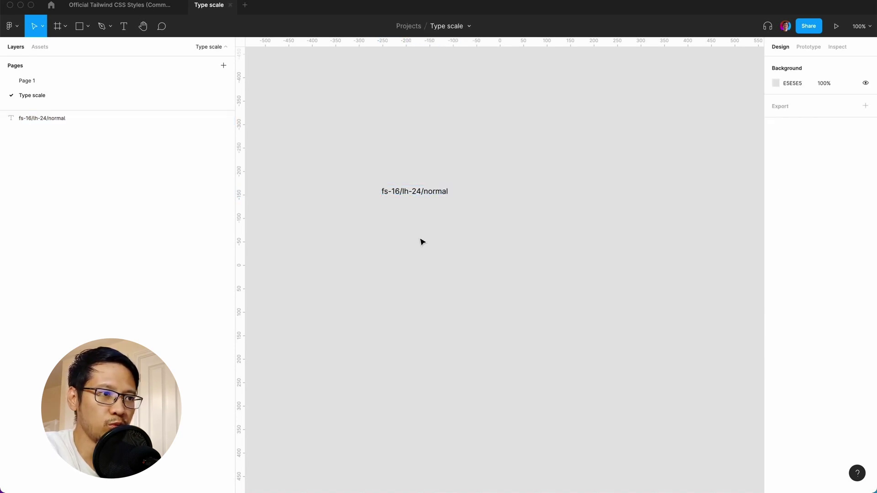
Add a note reading 'font size, line height, font weight' just above the label.
key(t)
click(380, 158)
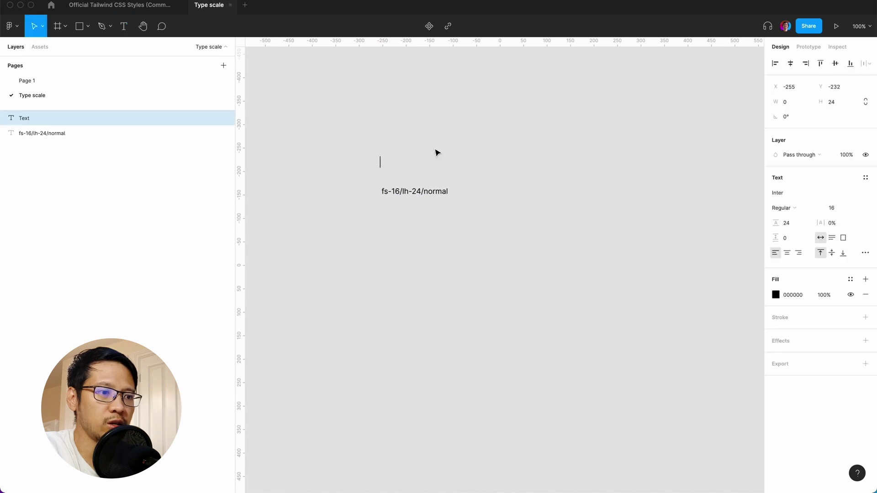
text(font size)
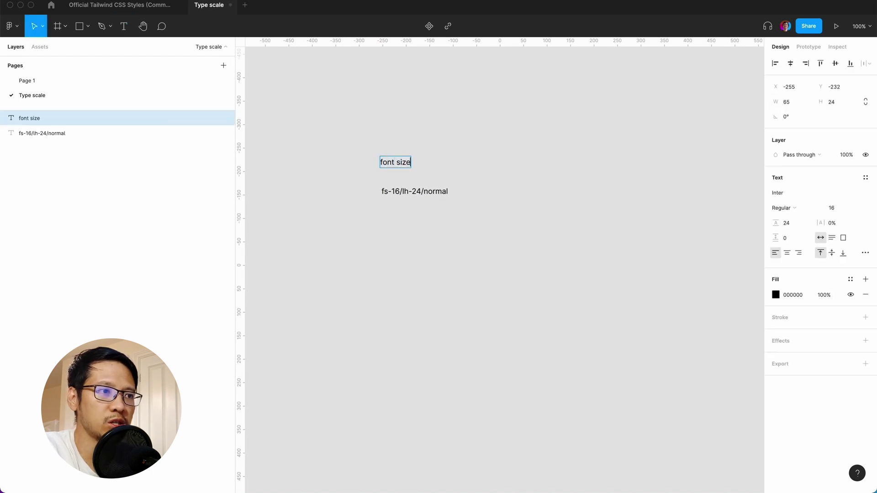
text(, line)
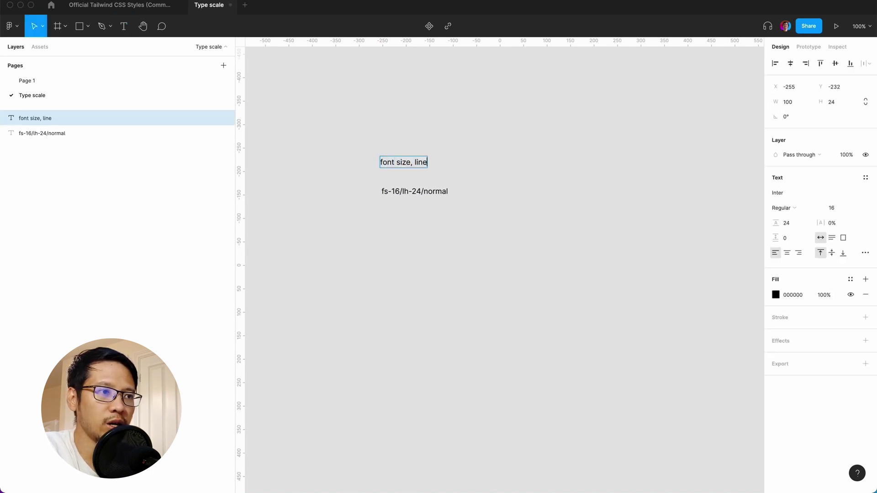
text( height)
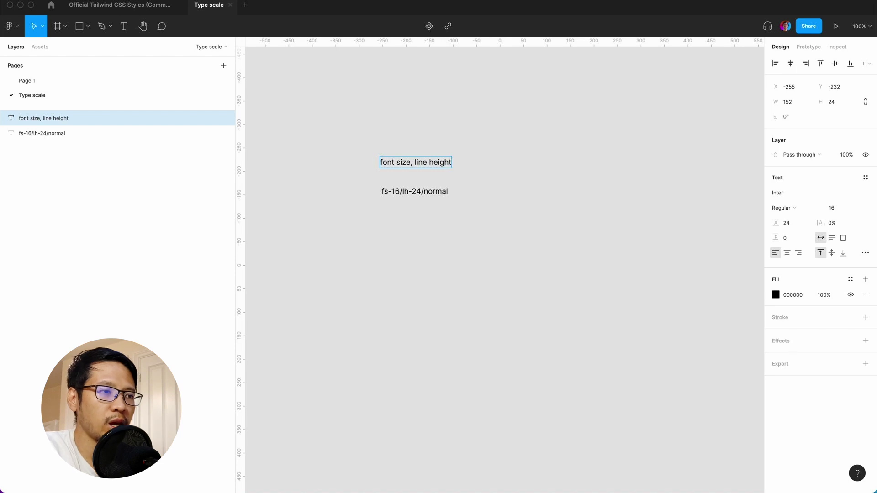
text(, fon)
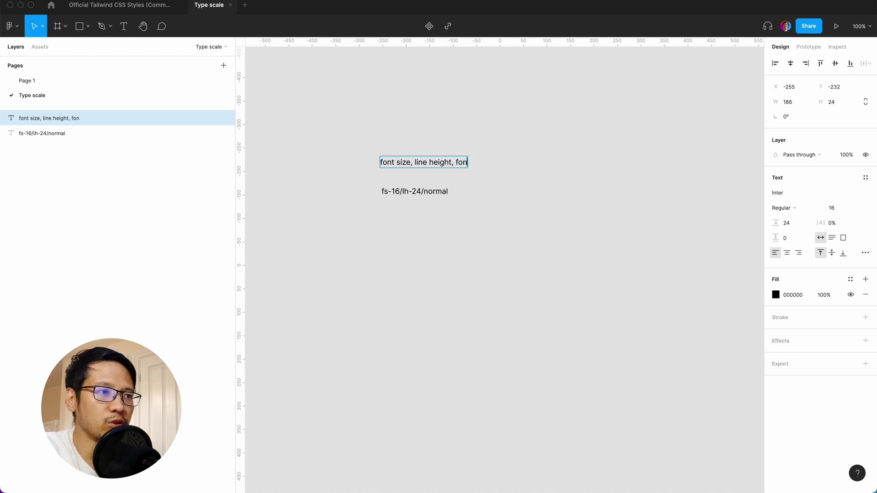
text(t weight)
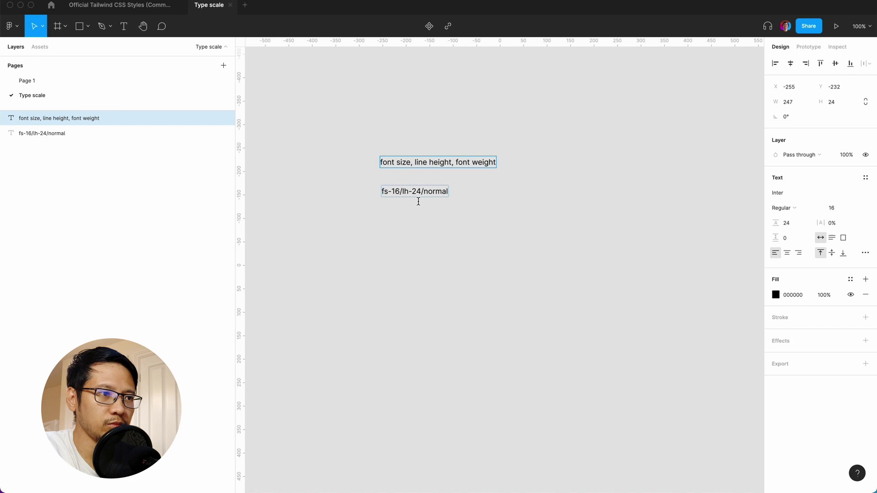
key(Escape)
drag(427, 165, 430, 155)
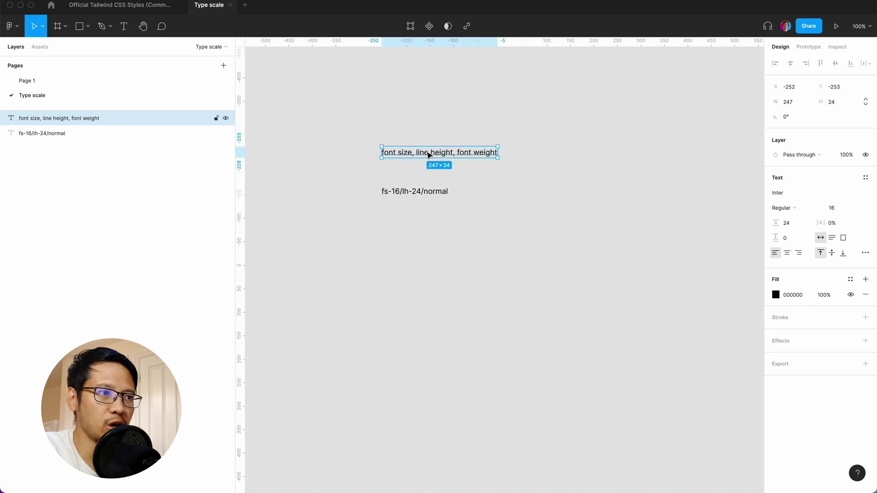
Add a second note line listing the sizes 16,24,32,40,48,56,64,72.
double_click(484, 152)
key(Right)
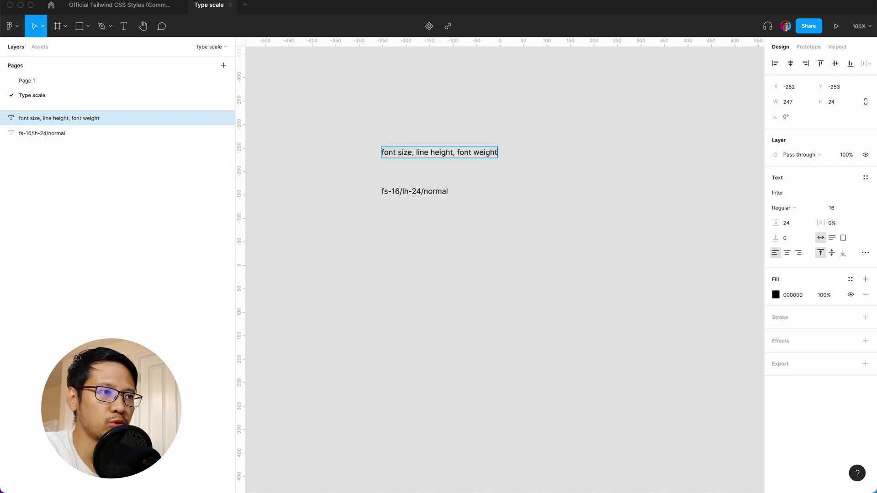
key(Return)
text(16,)
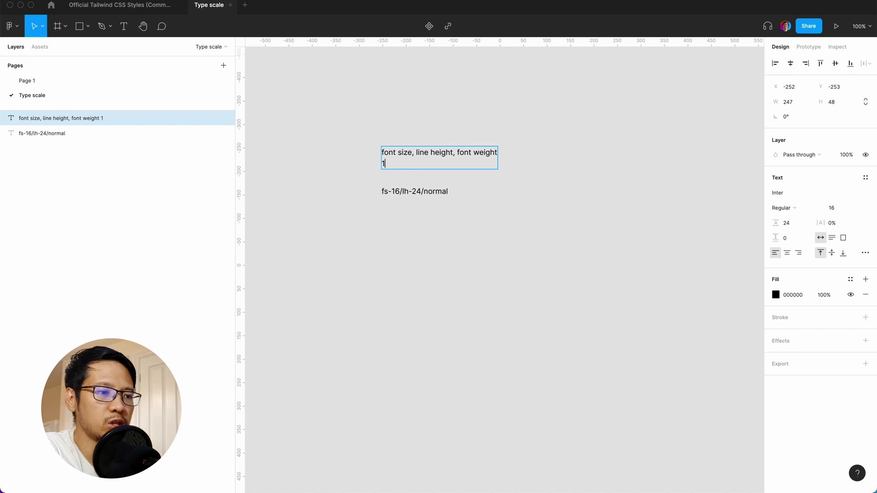
text(24,)
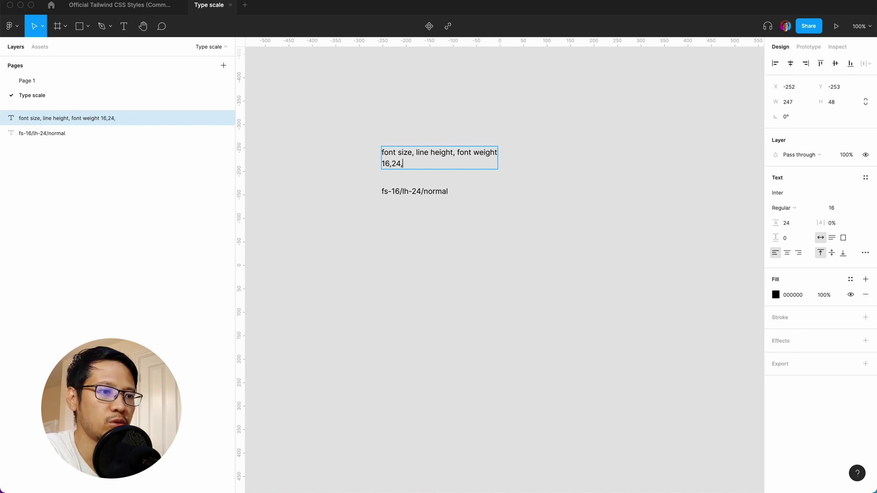
text(32,40,)
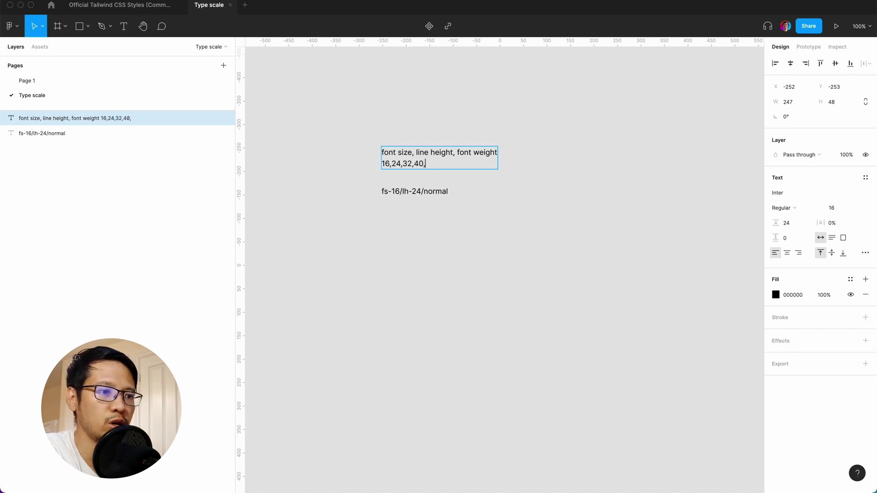
text(48,56)
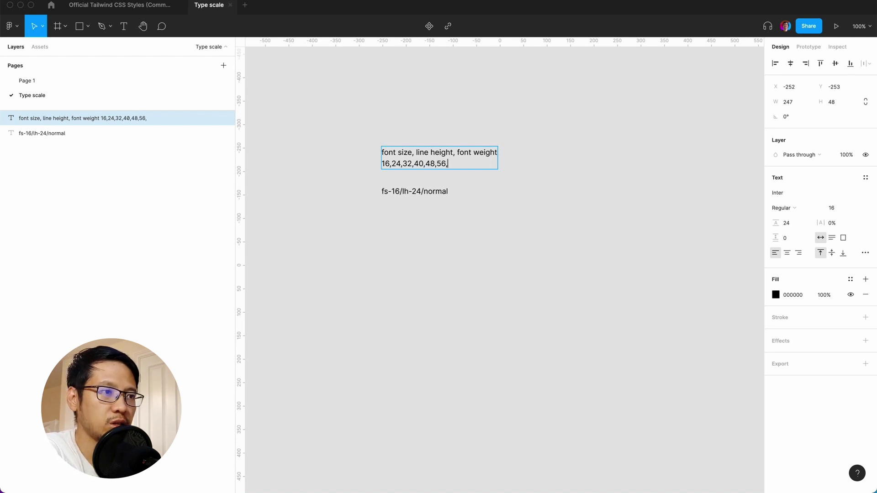
text(,64,)
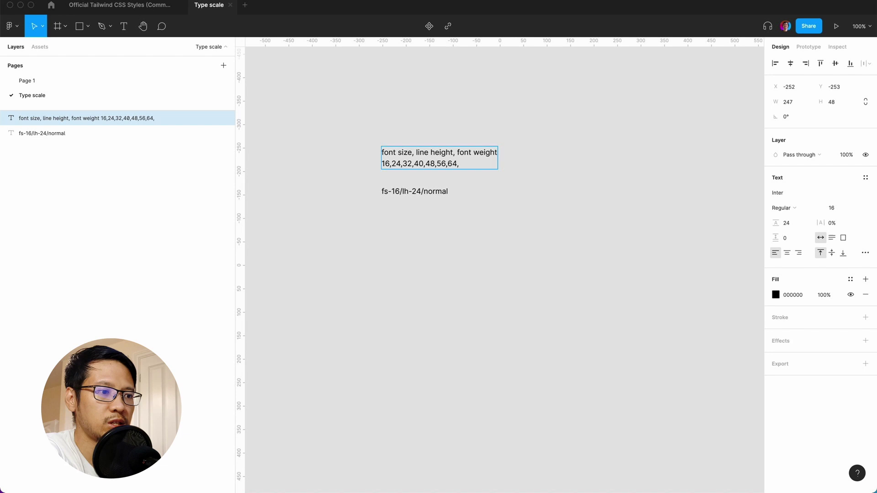
text(72)
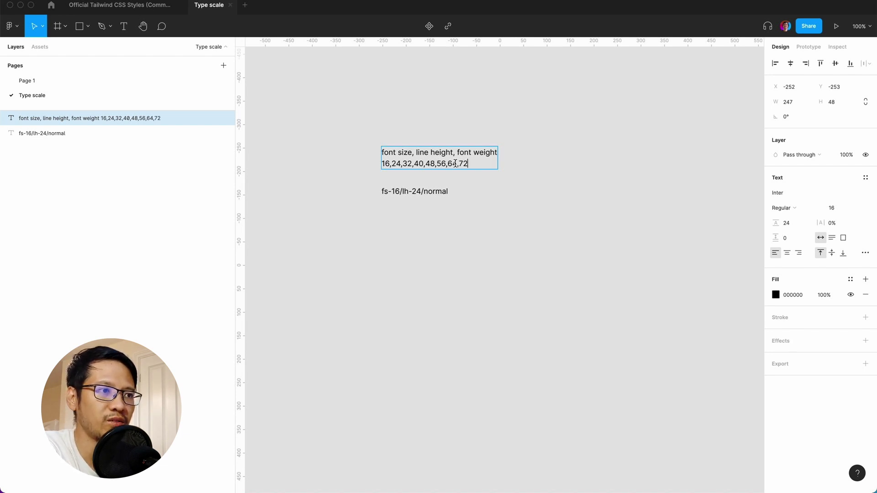
click(342, 182)
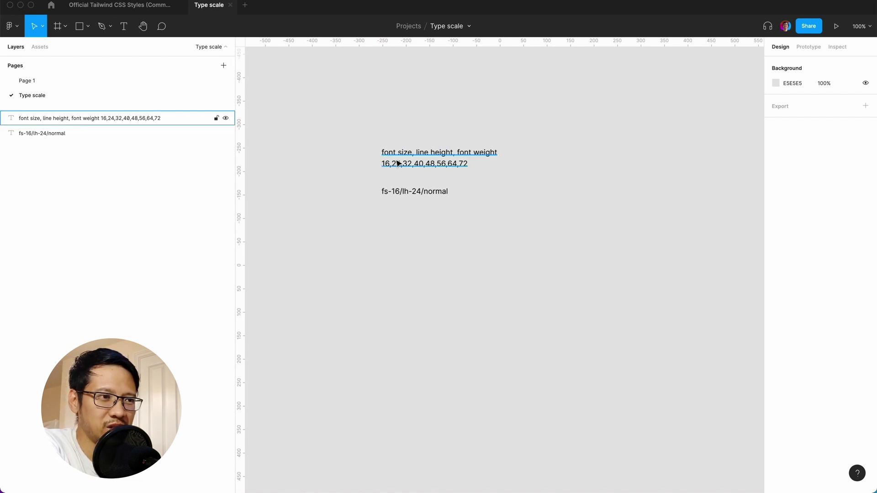
click(391, 194)
key(Return)
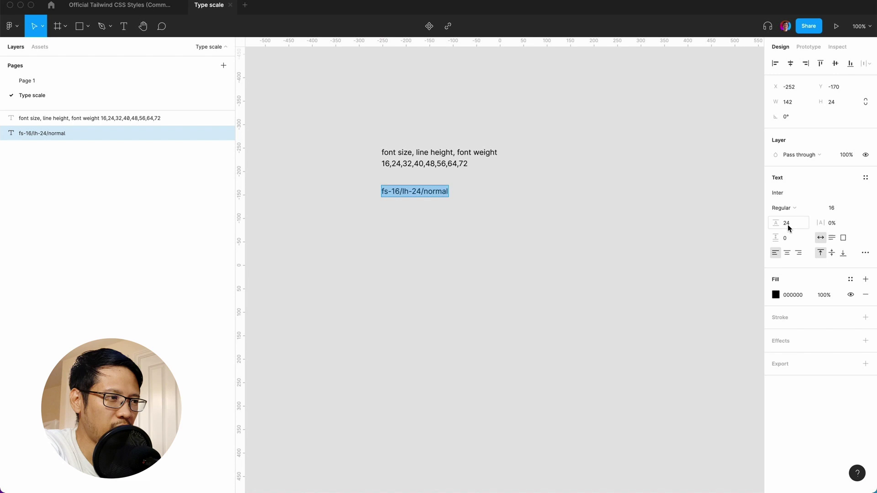
Wrap the fs-16/lh-24/normal label in an auto-layout frame (Shift+A).
click(513, 218)
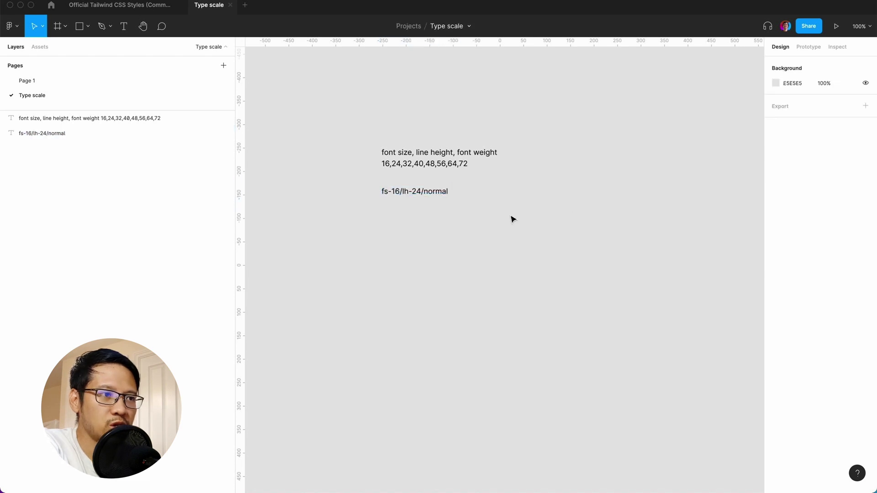
click(441, 192)
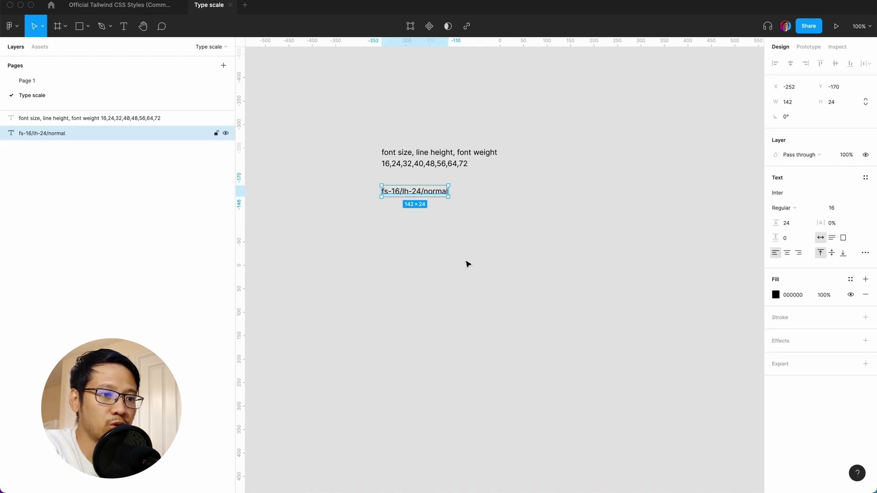
key(shift)
key(shift+a)
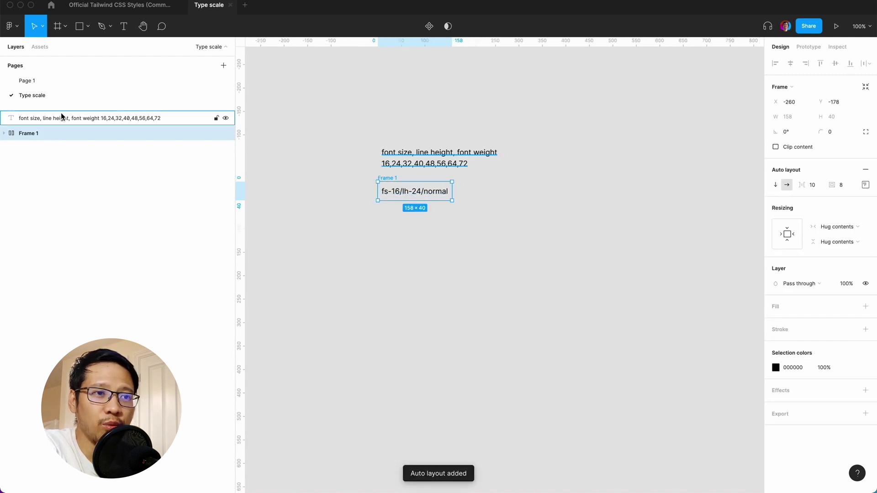
Duplicate the label inside Frame 1 to make five copies.
click(4, 133)
click(38, 149)
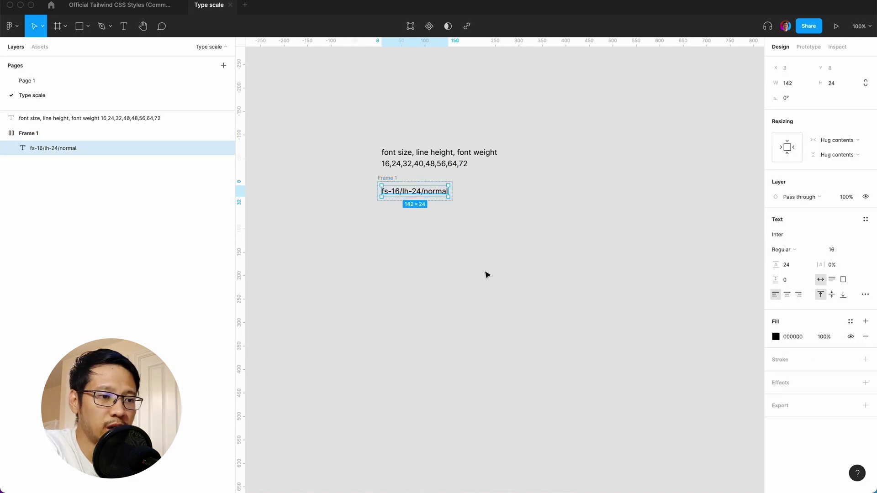
key(super)
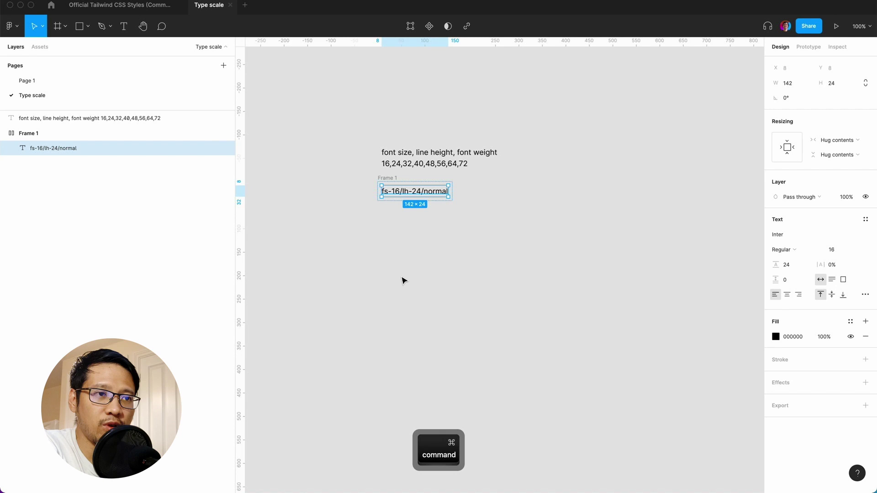
key(super+d)
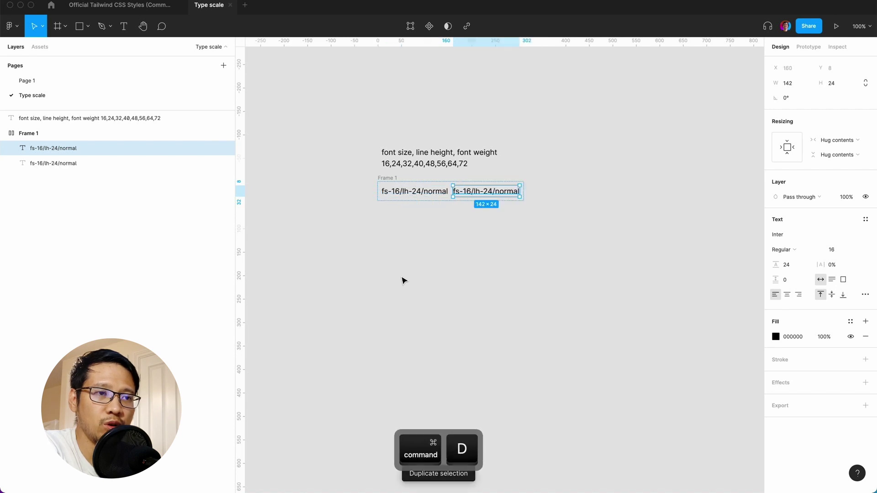
key(super+d)
key(super+d)
key(super+d)
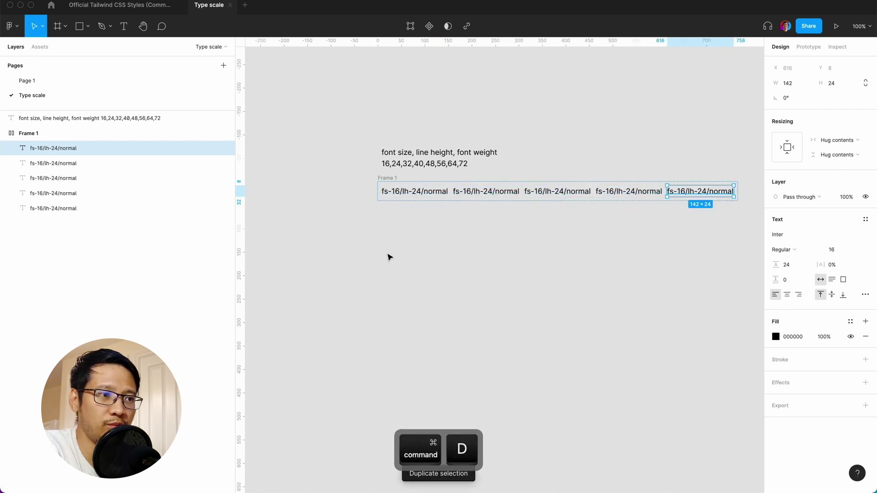
click(389, 257)
Set Frame 1 to vertical direction with 16 item spacing and 0 padding.
click(386, 177)
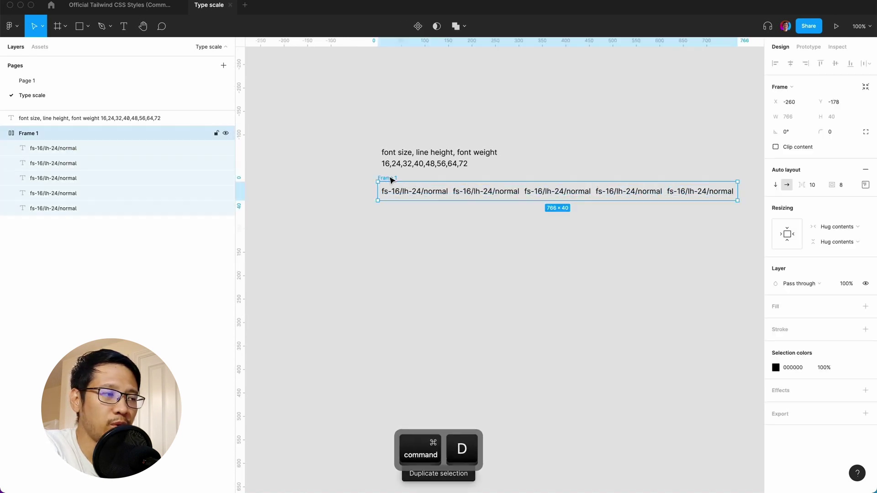
click(775, 185)
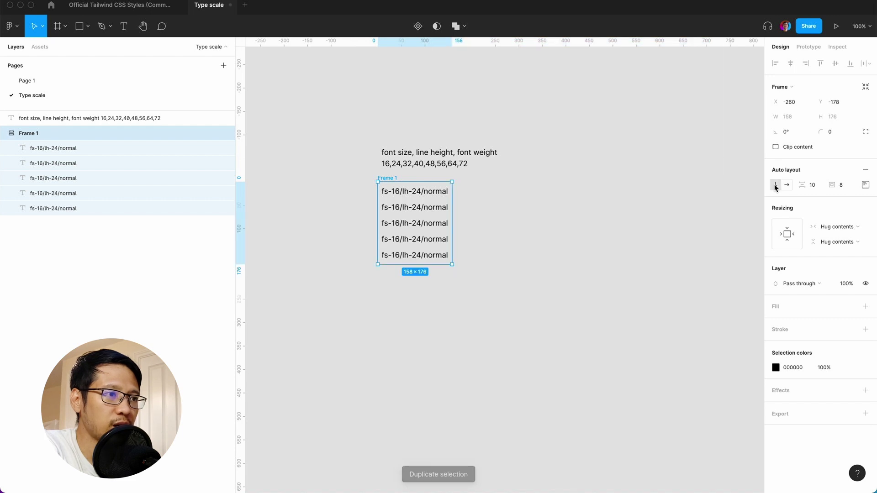
click(816, 186)
text(16)
key(Return)
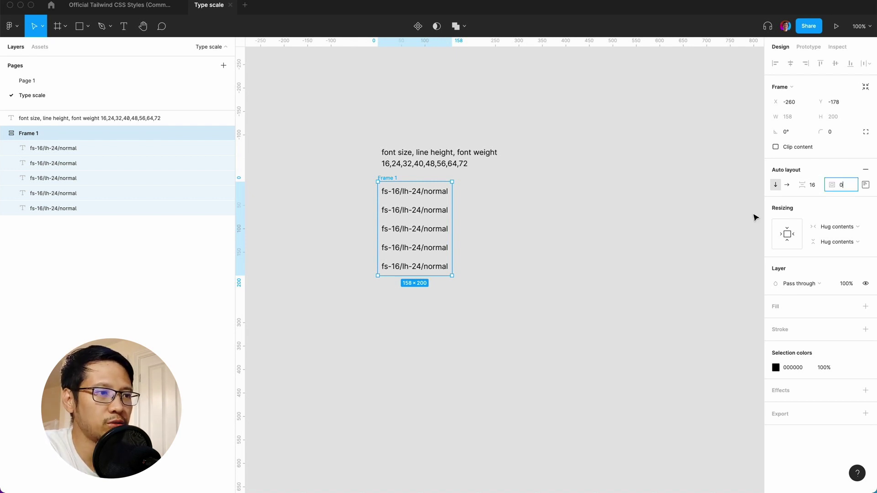
text(0)
key(Return)
Shift Frame 1 slightly left to align it with the note.
click(531, 225)
click(406, 189)
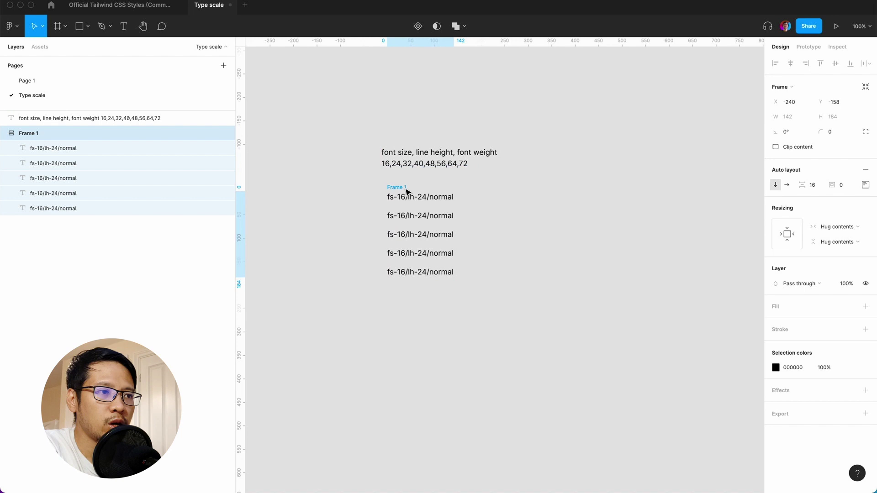
drag(406, 189, 400, 190)
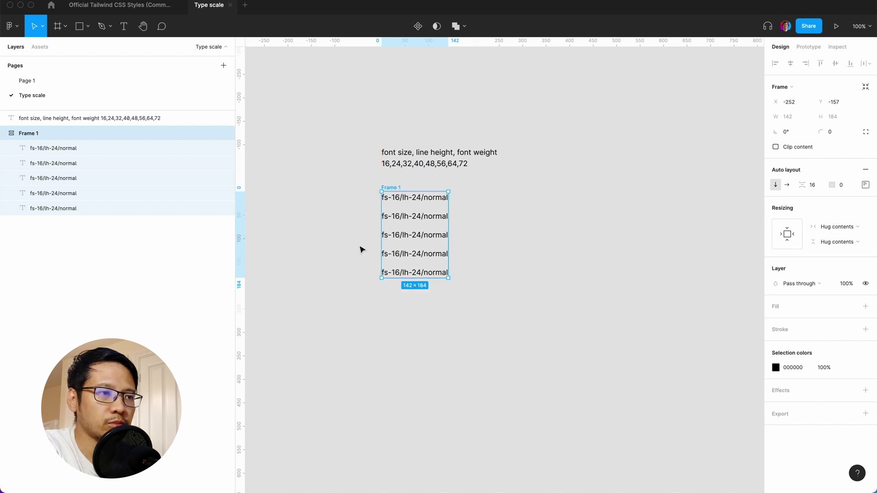
double_click(397, 221)
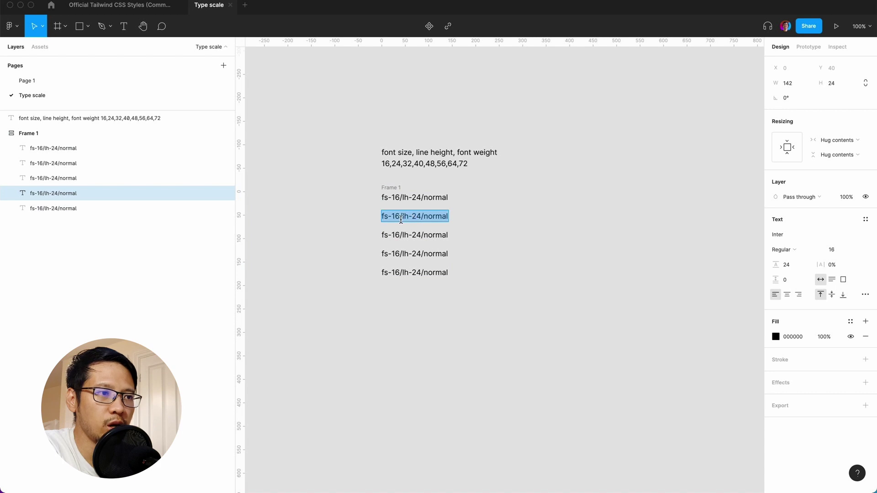
key(Escape)
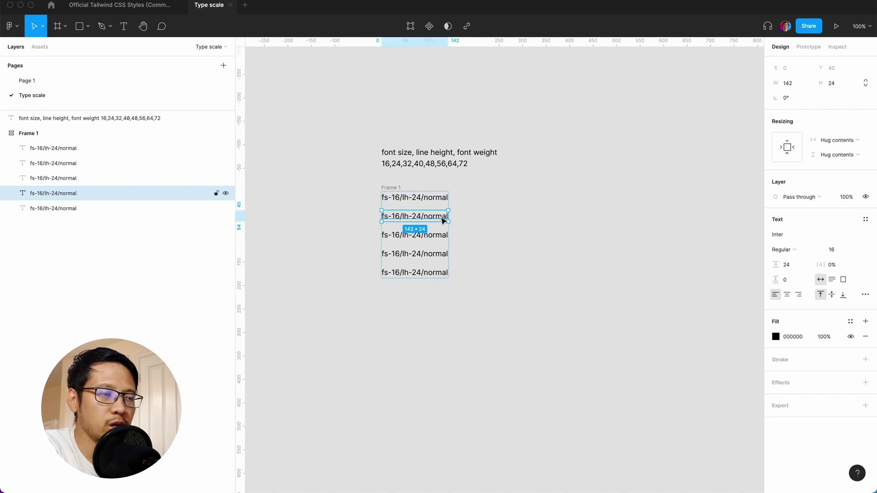
Set the top label's weight to Light and the third label's to Medium.
click(439, 194)
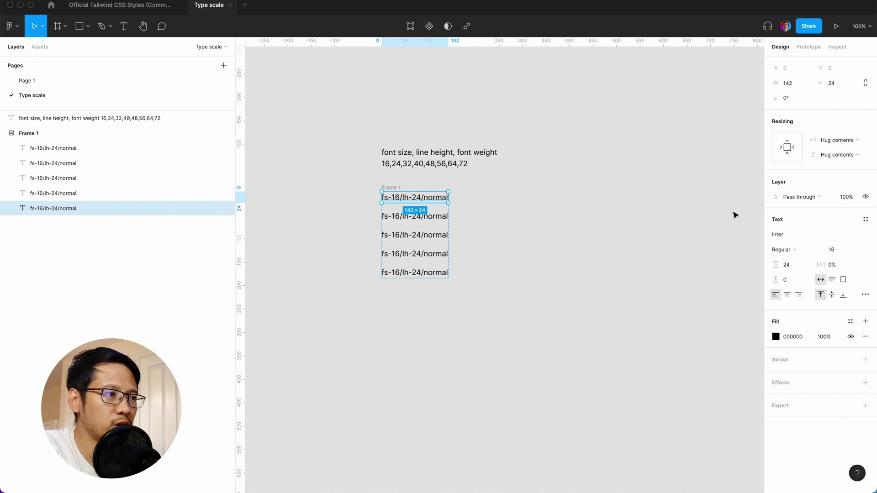
click(778, 250)
click(789, 239)
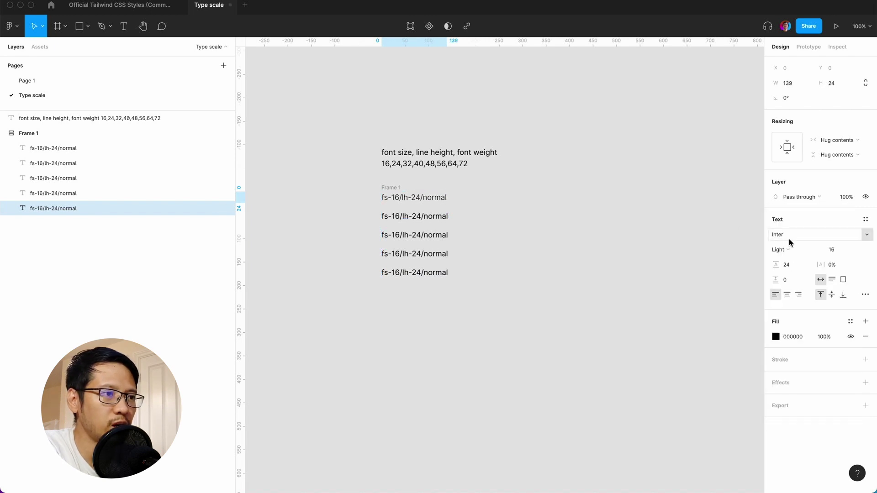
click(437, 235)
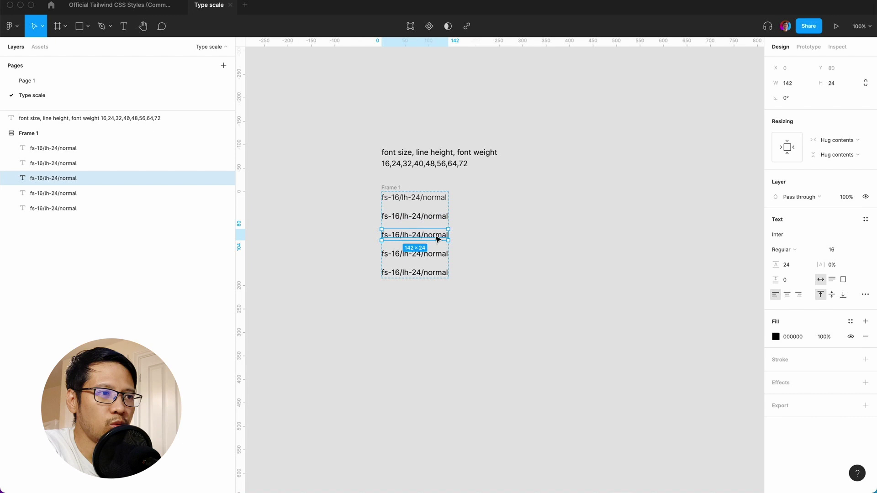
click(788, 251)
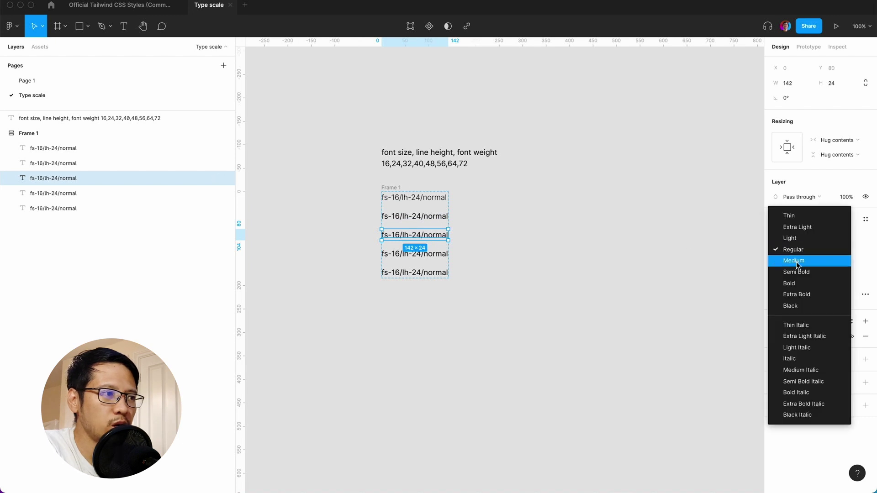
click(790, 260)
Set the fourth label to Semi Bold and the fifth label to Bold.
click(442, 255)
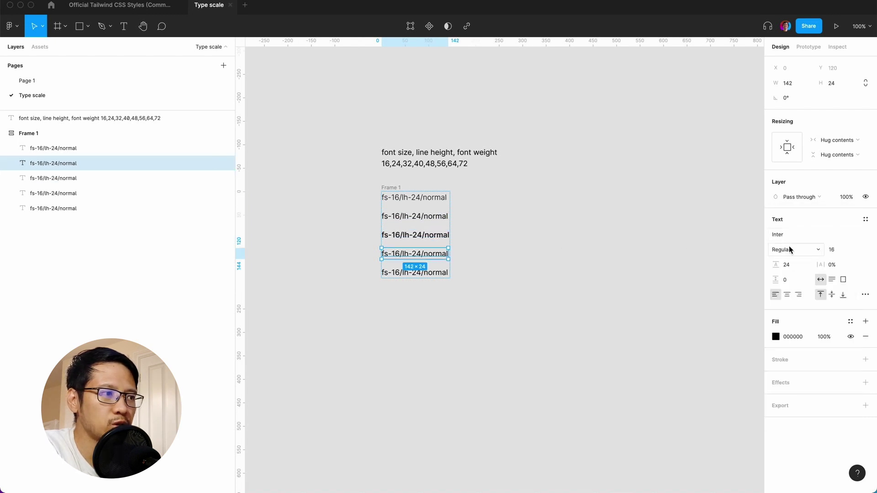
click(786, 250)
click(801, 264)
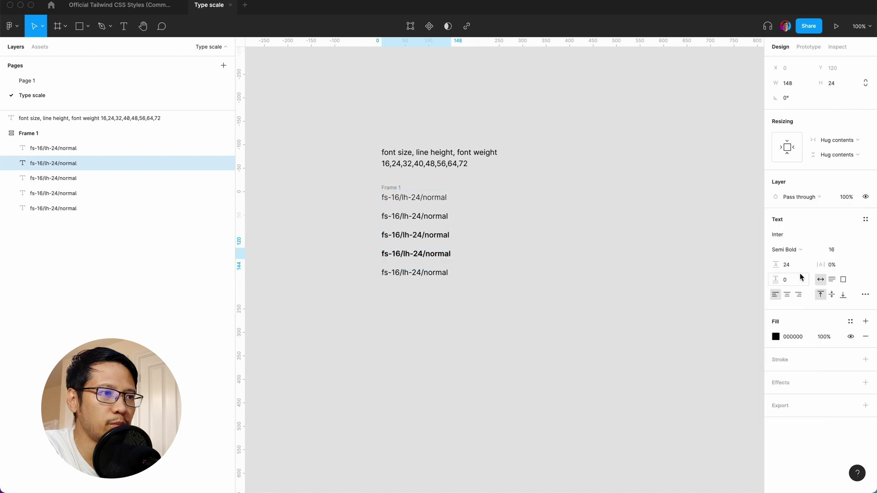
click(429, 274)
click(784, 250)
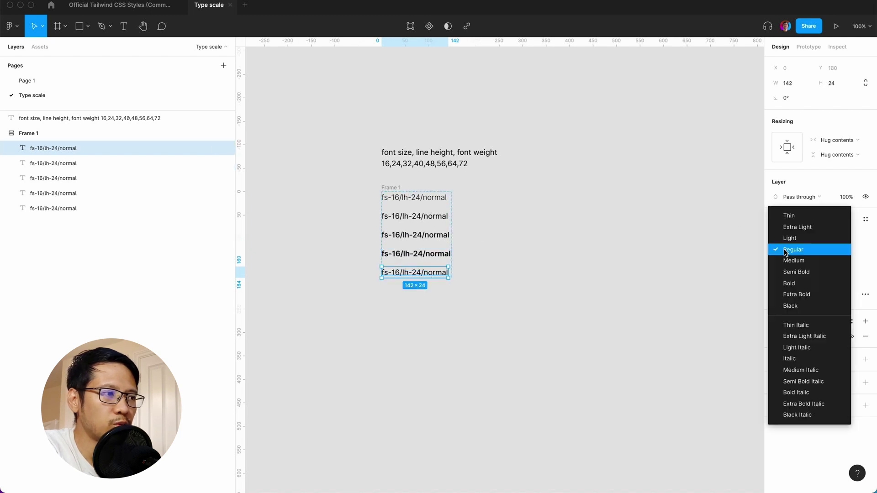
click(803, 285)
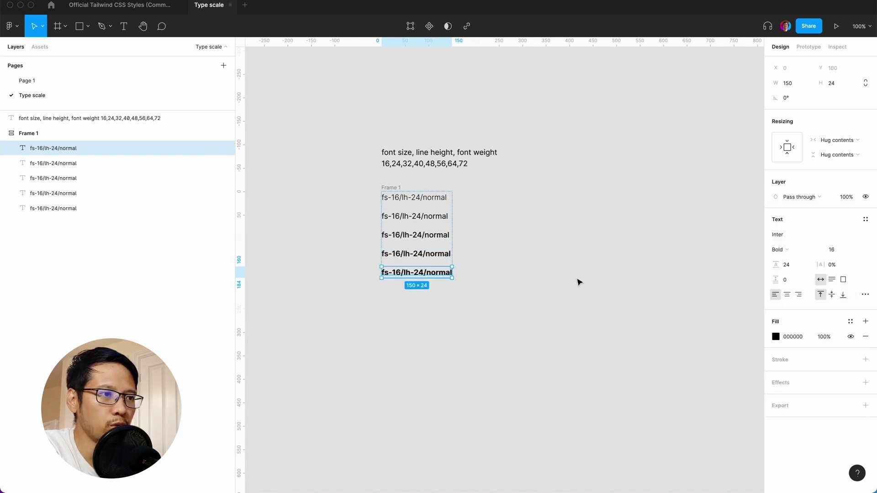
Select each of the five rows in turn to verify their weights.
click(539, 283)
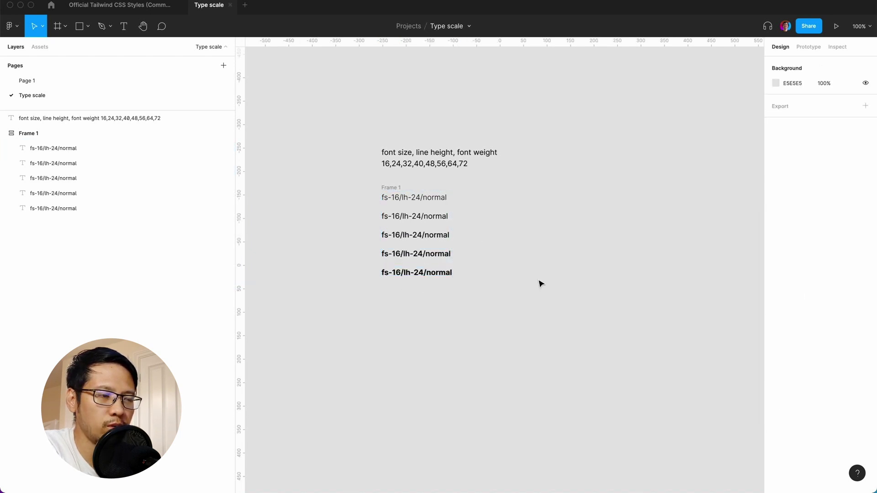
click(417, 199)
click(432, 220)
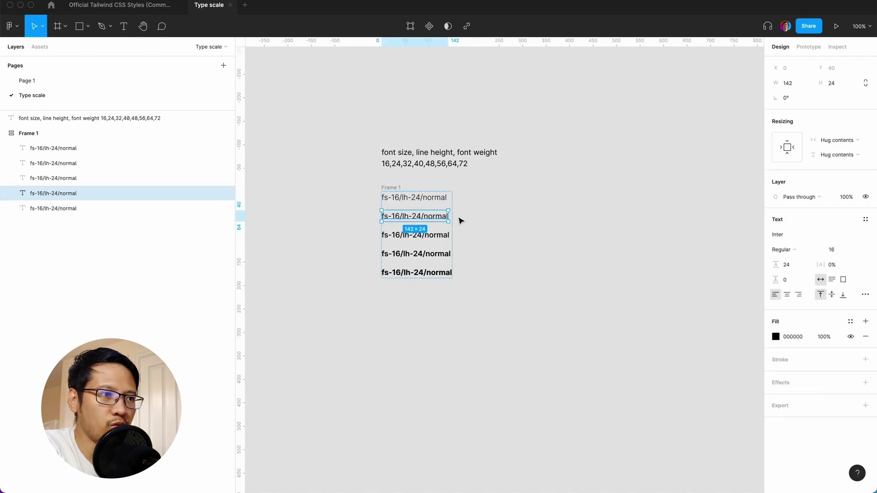
click(441, 238)
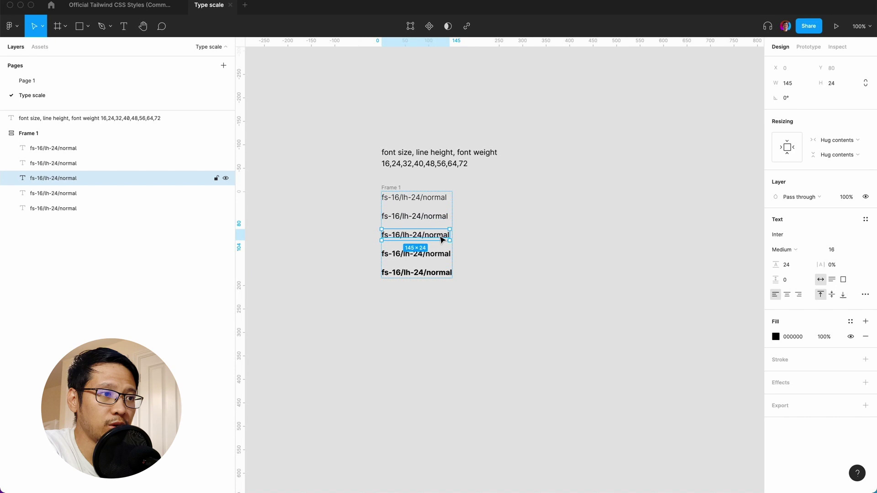
click(446, 256)
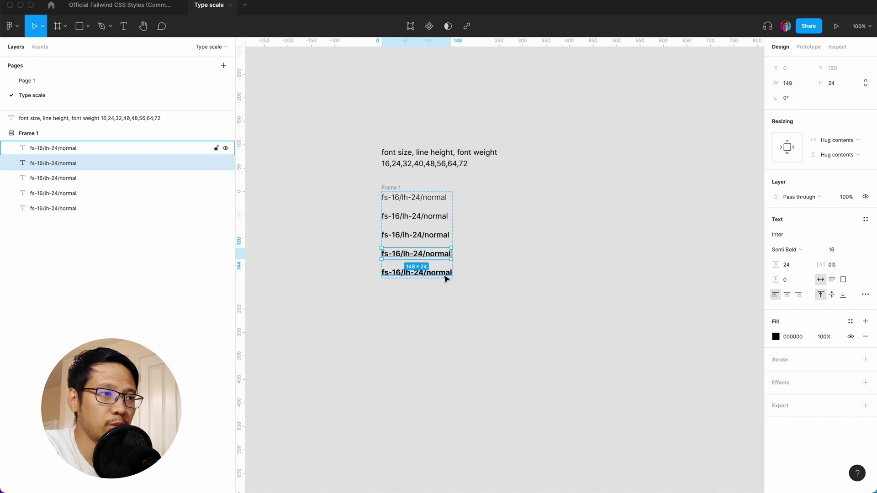
click(446, 276)
click(396, 342)
click(430, 193)
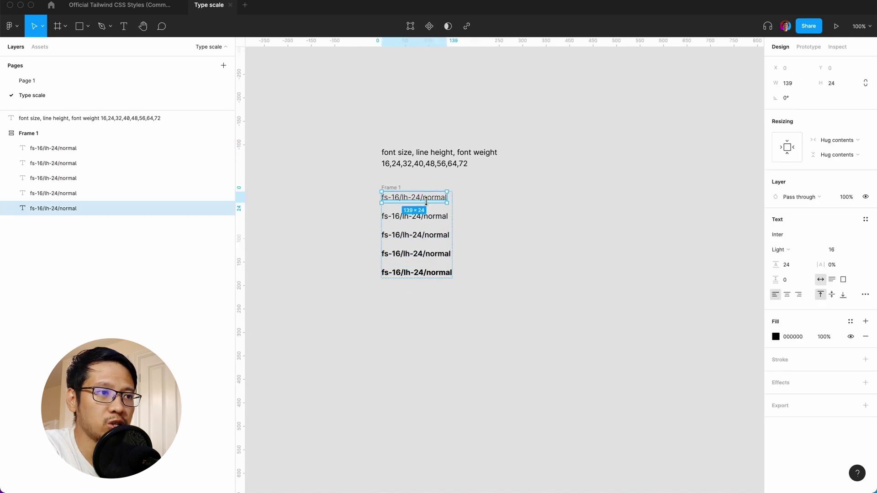
Replace 'normal' with light, medium, semibold and bold in the first, third, fourth and fifth rows.
double_click(433, 196)
click(432, 196)
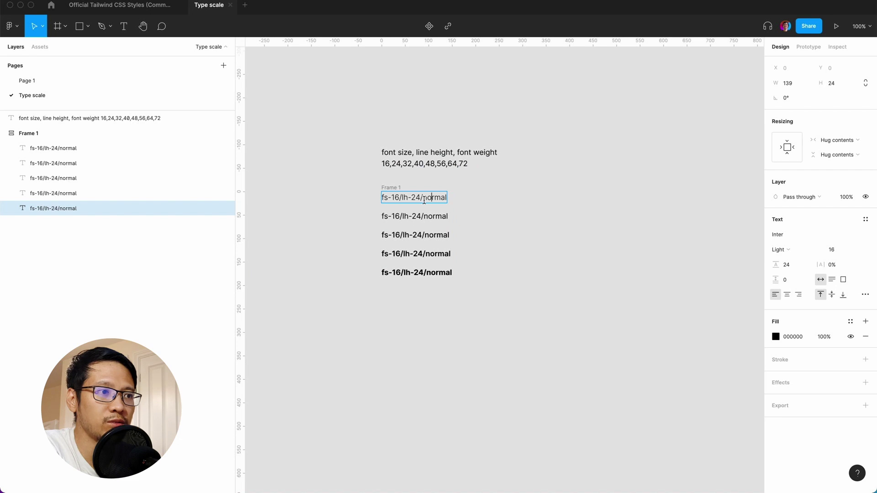
drag(424, 200, 502, 205)
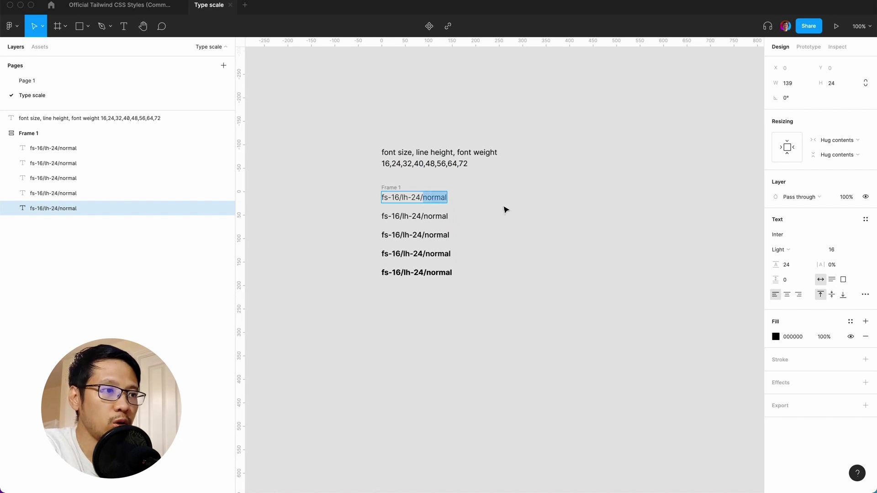
text(light)
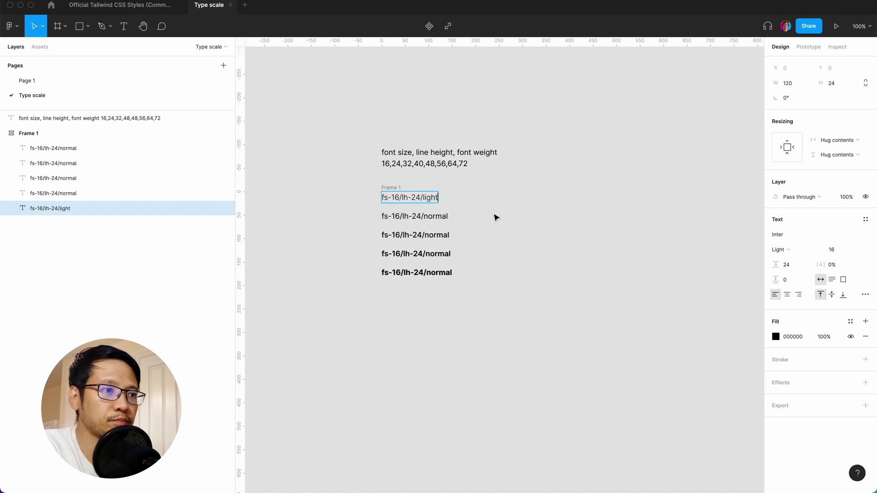
drag(424, 235, 476, 240)
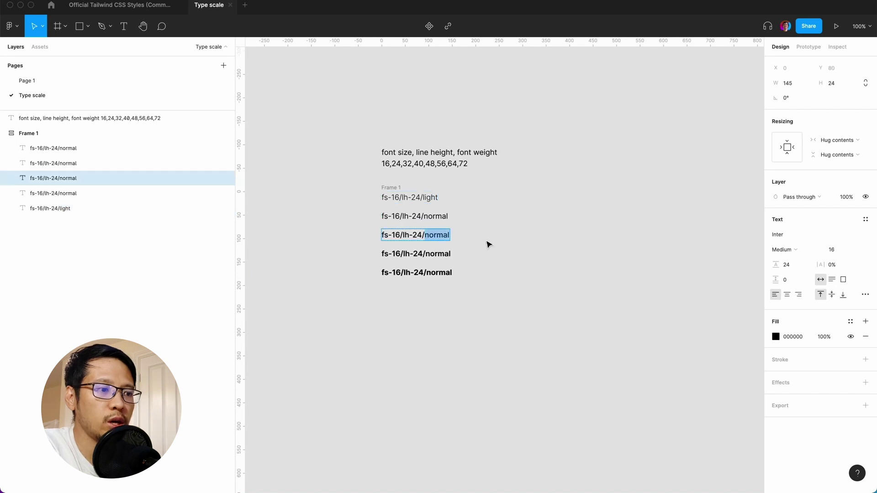
text(medium)
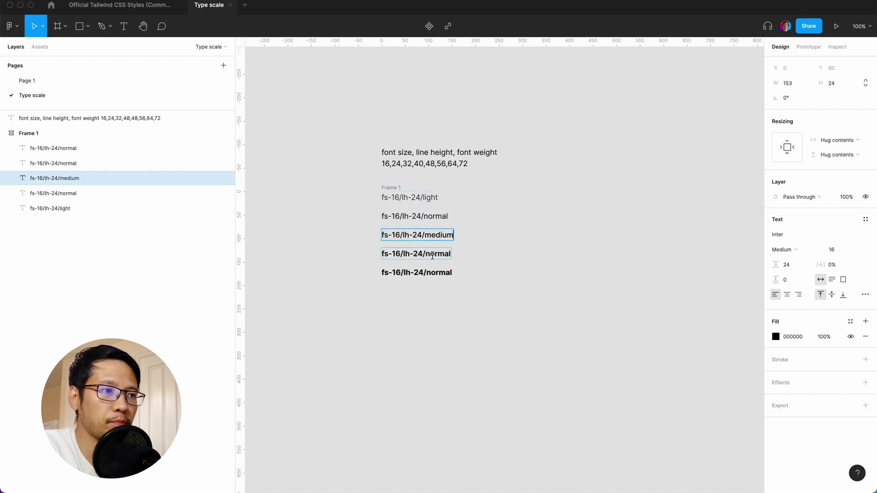
drag(425, 254, 548, 268)
text(semi)
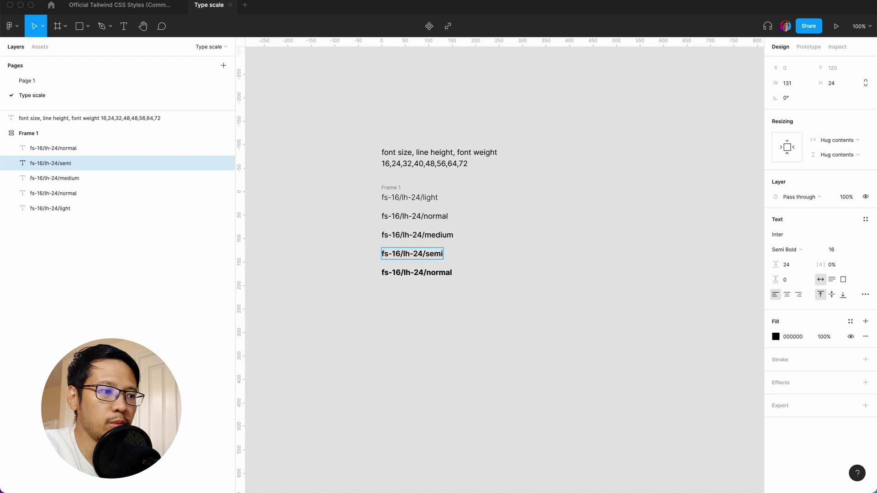
text(bold)
drag(425, 273, 445, 277)
text(bold)
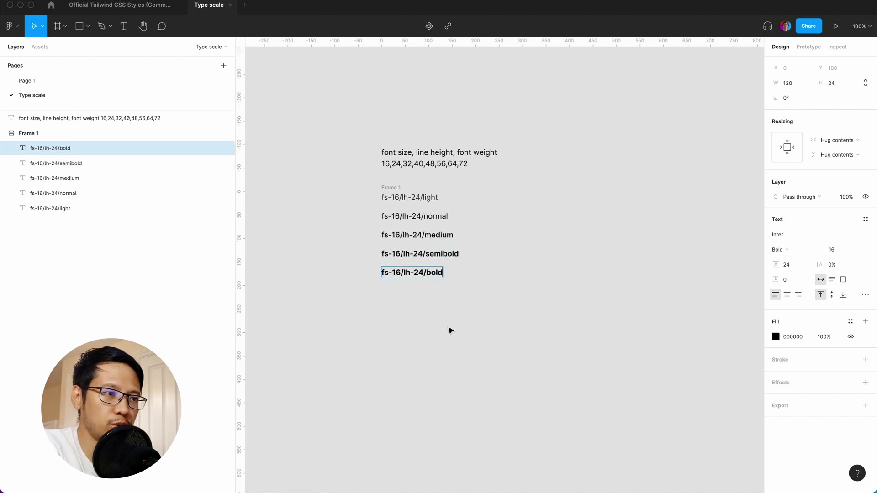
click(451, 331)
Check each row from bold up to light, then select the whole Frame 1.
click(430, 270)
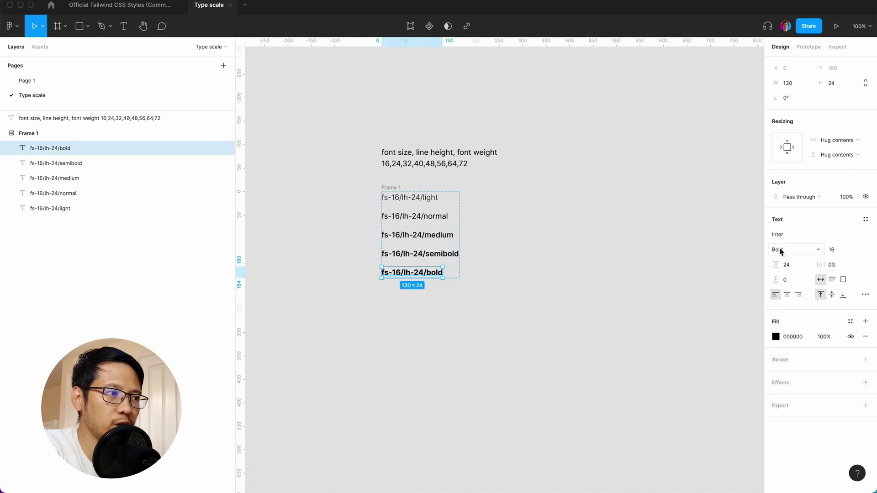
click(525, 255)
click(438, 254)
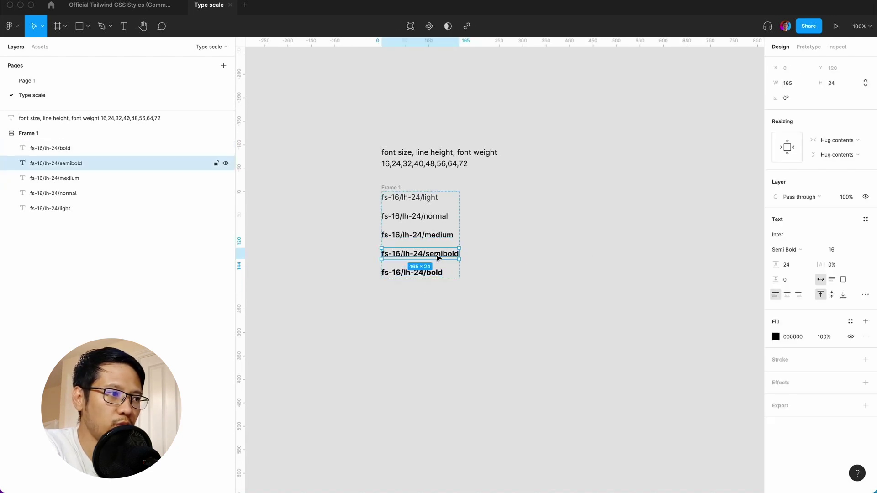
click(435, 236)
click(434, 216)
click(431, 197)
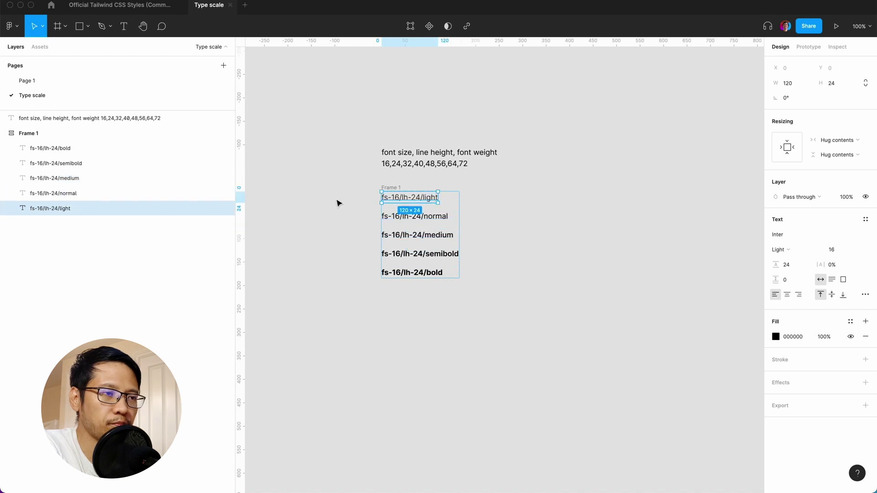
click(338, 202)
click(391, 188)
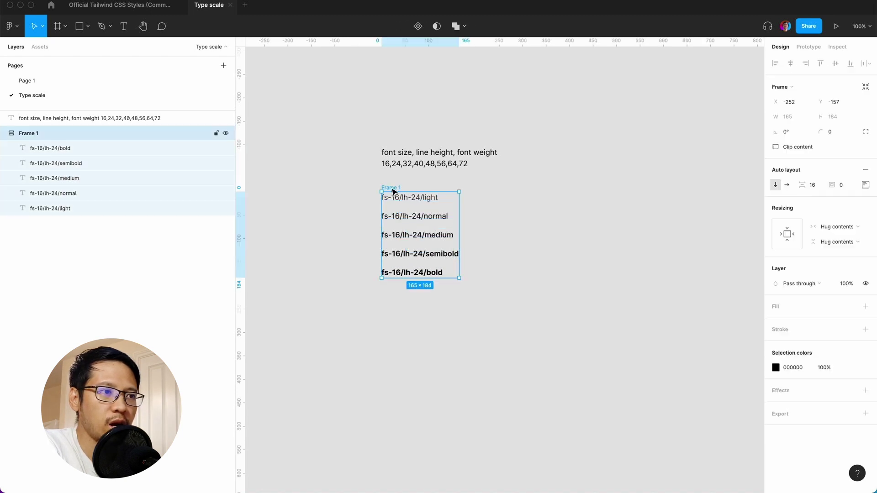
Rename Frame 1 to fs-16 in the Layers panel.
double_click(31, 133)
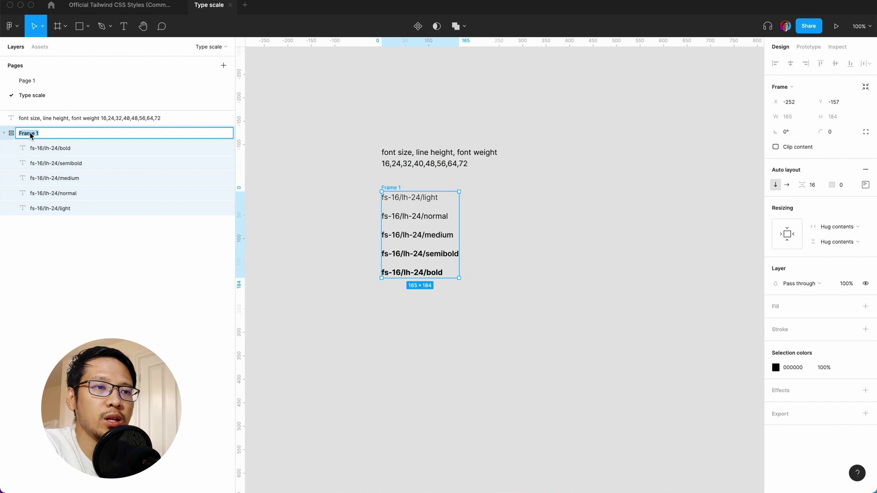
text(fs-16)
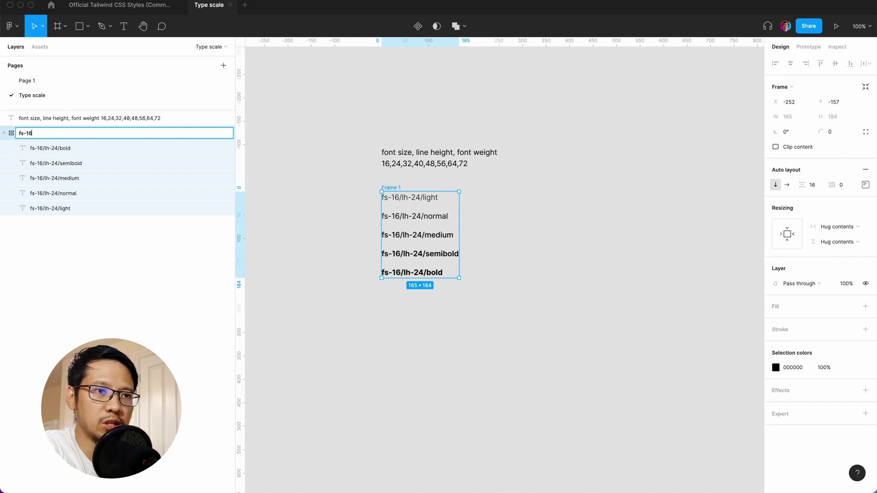
key(Return)
click(282, 224)
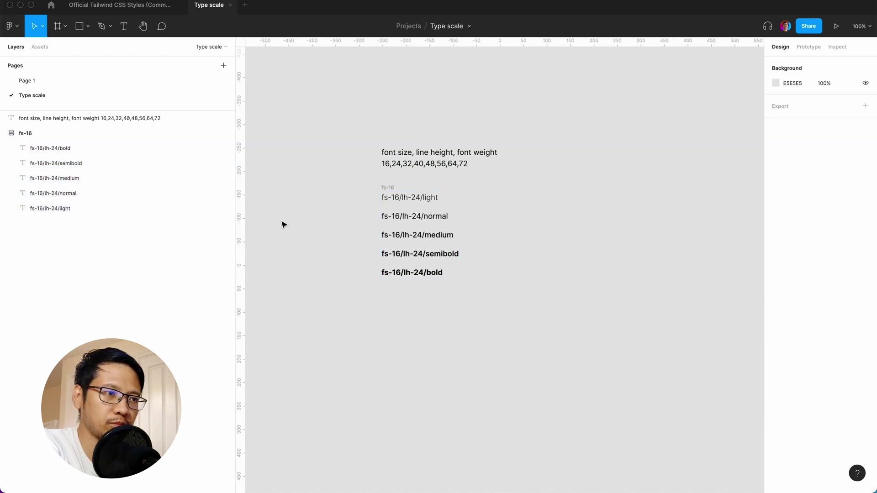
click(387, 186)
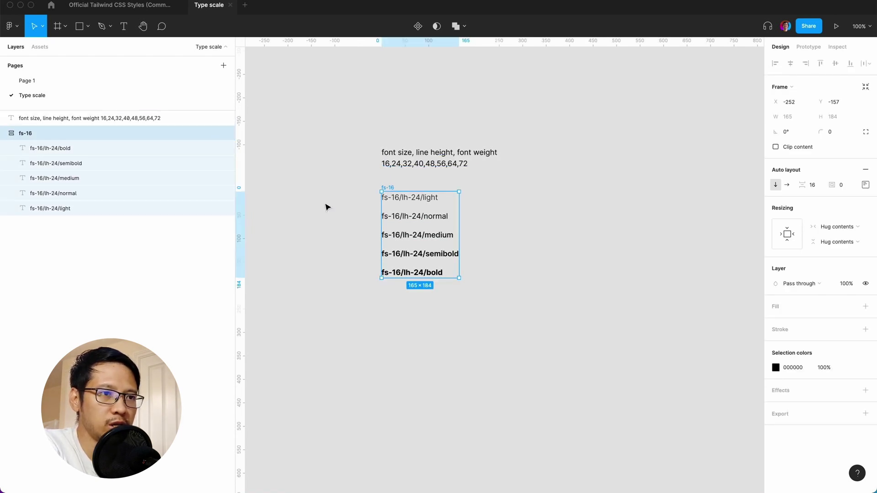
Duplicate the fs-16 column and wrap both columns in a horizontal auto-layout frame.
key(super+d)
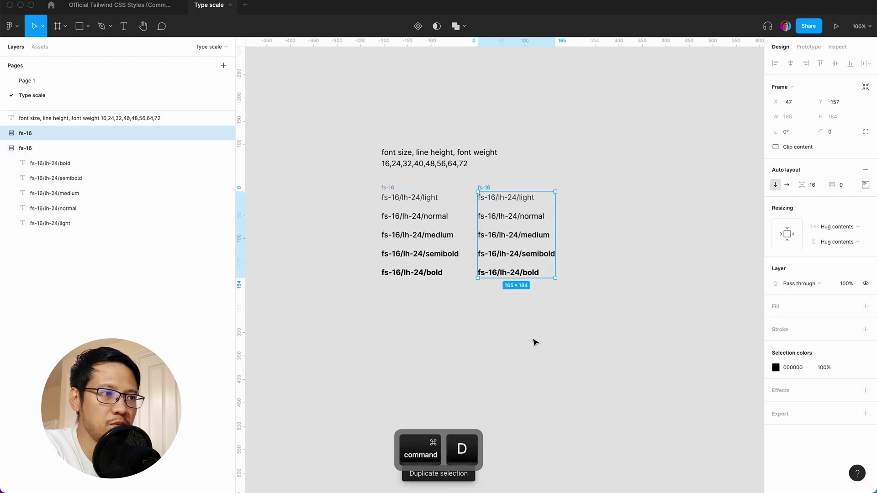
click(320, 241)
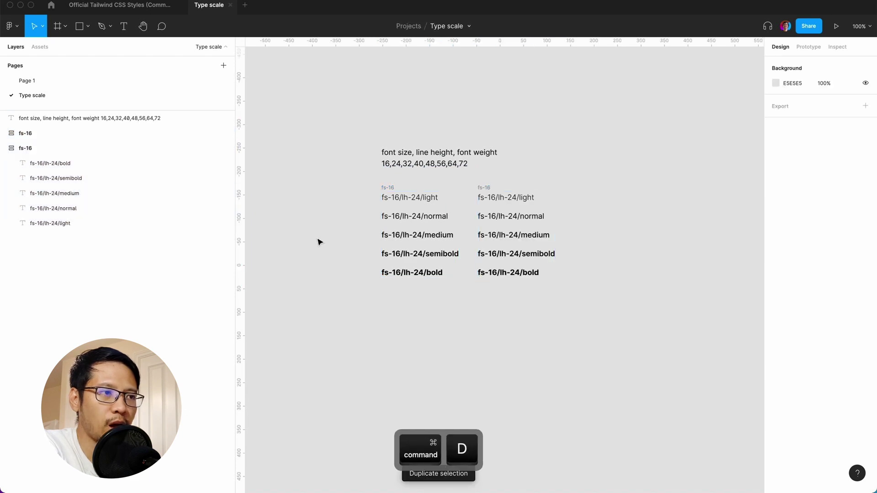
click(386, 189)
shift+click(486, 188)
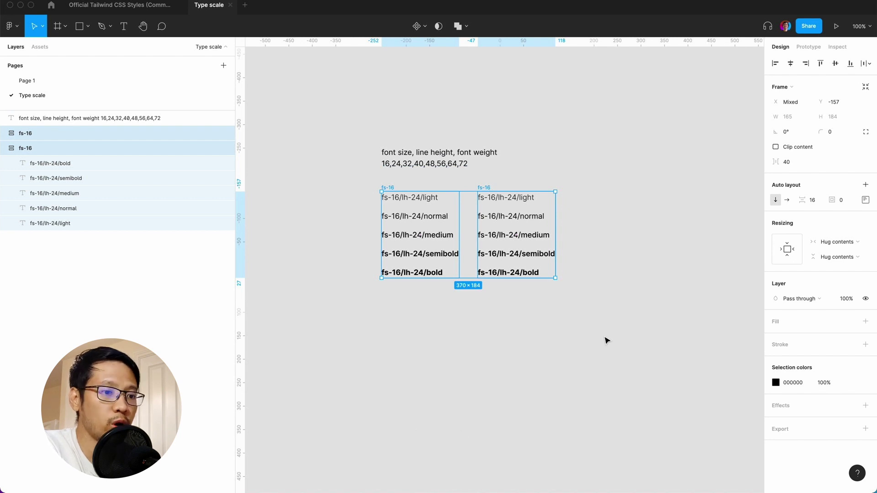
key(shift+a)
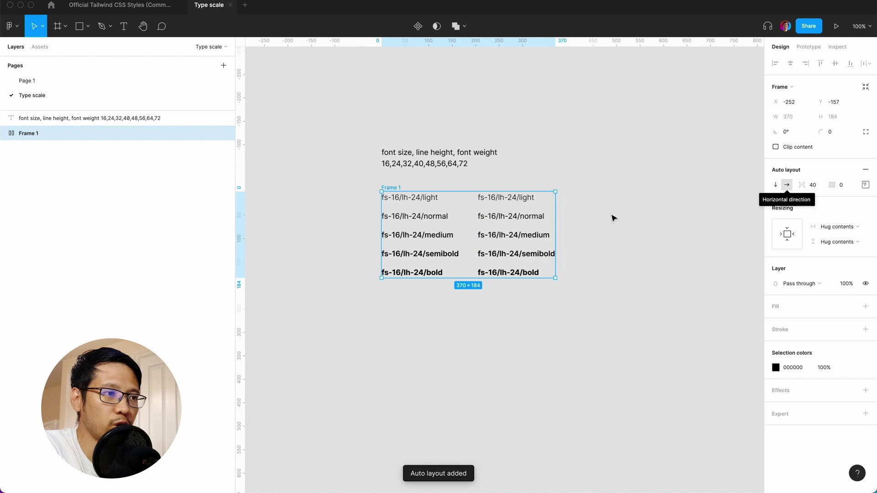
Rename the right-hand column fs-24.
scroll(586, 219, right, 1)
double_click(489, 205)
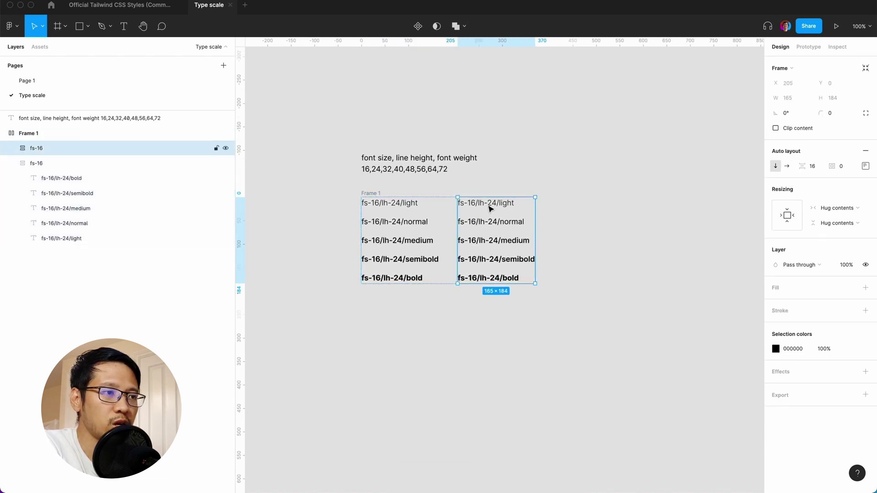
click(37, 149)
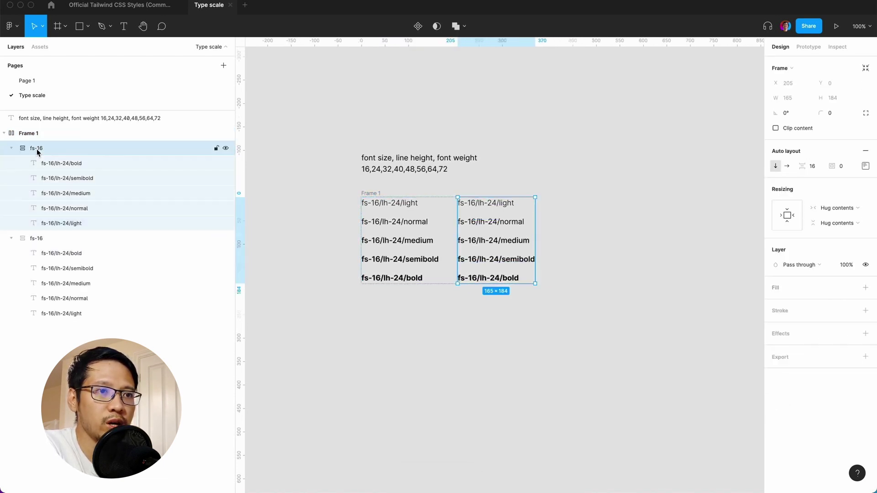
double_click(37, 149)
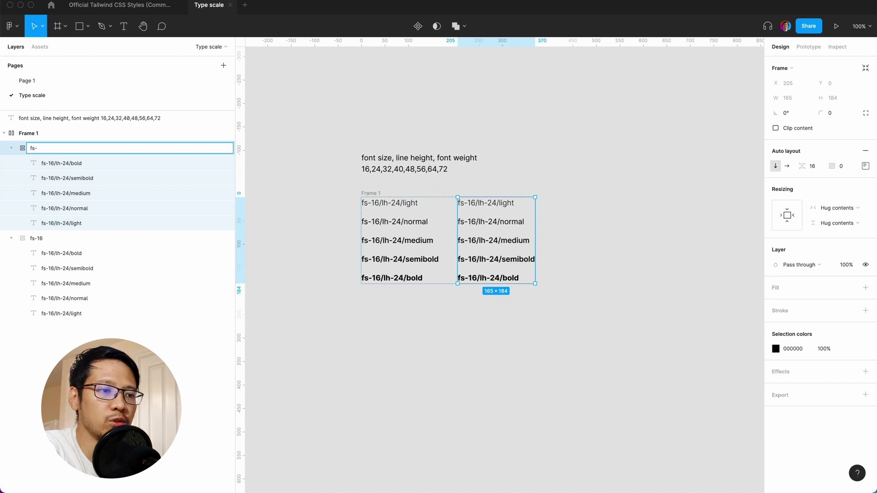
key(Return)
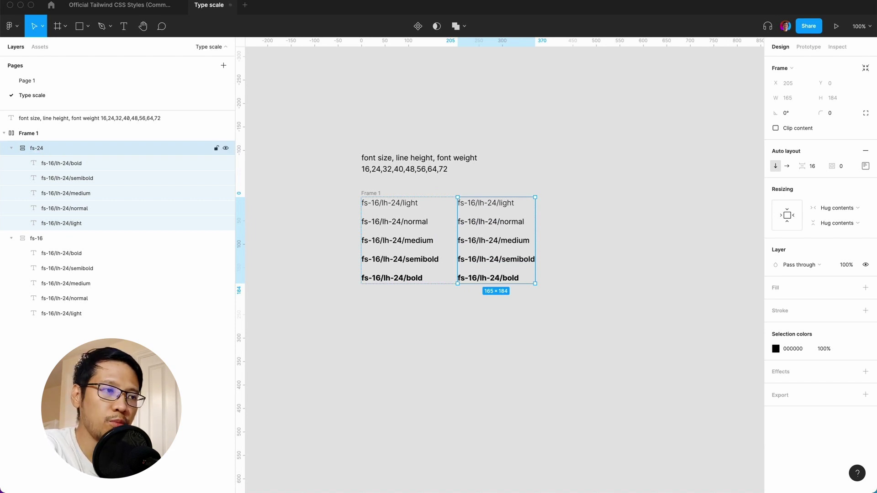
click(567, 208)
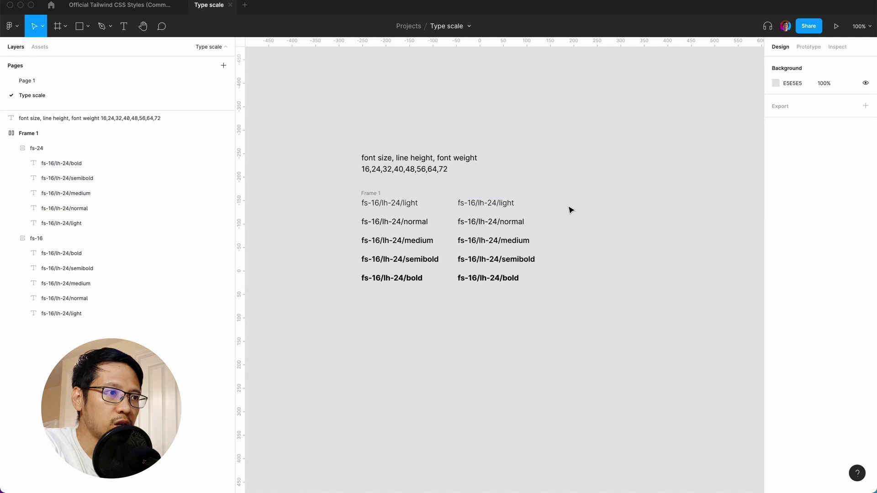
Set the fs-24 column's five texts to size 24 with line height 28.
click(499, 210)
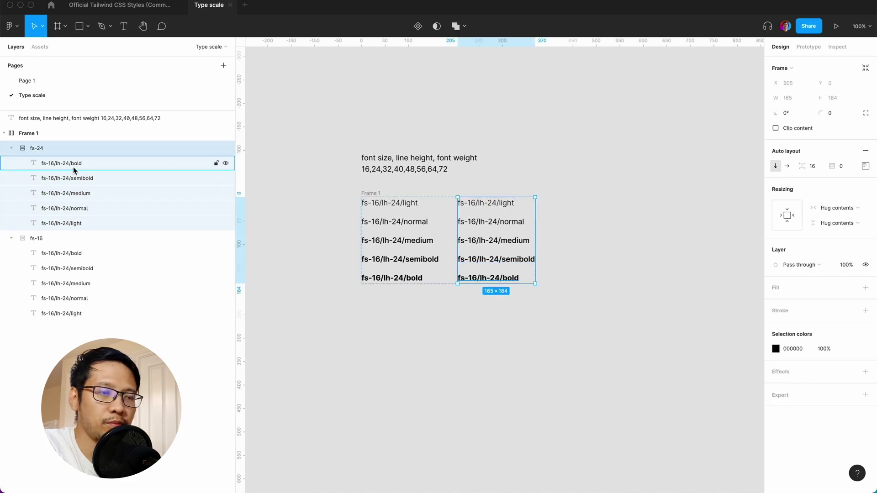
key(Return)
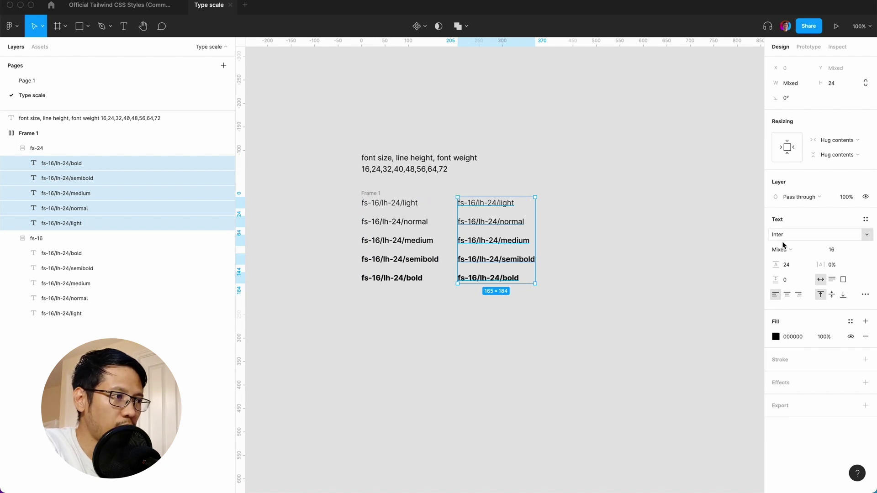
click(858, 251)
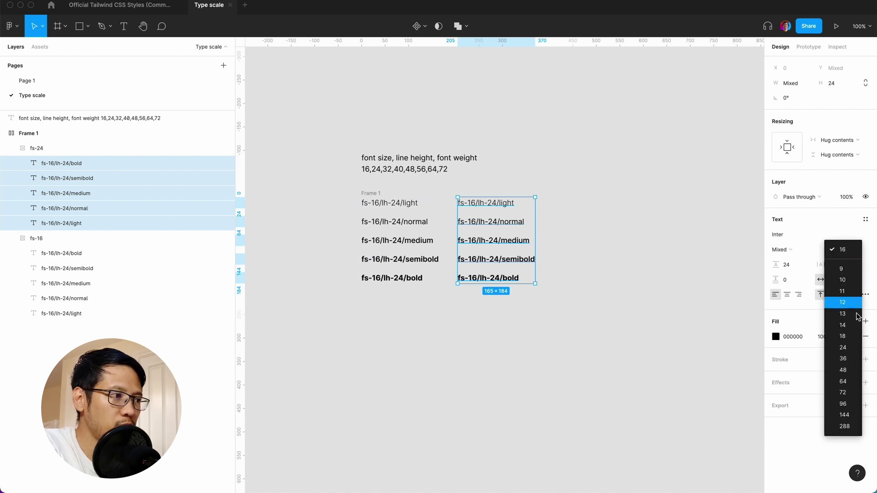
click(843, 348)
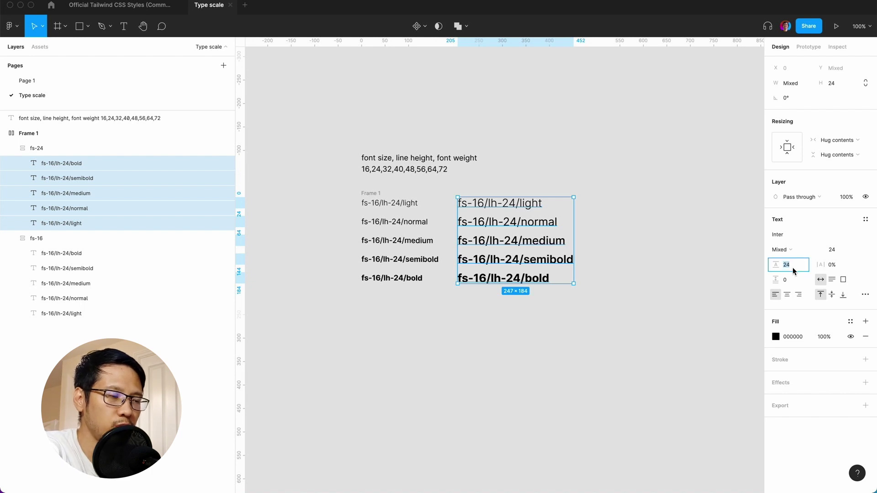
key(Return)
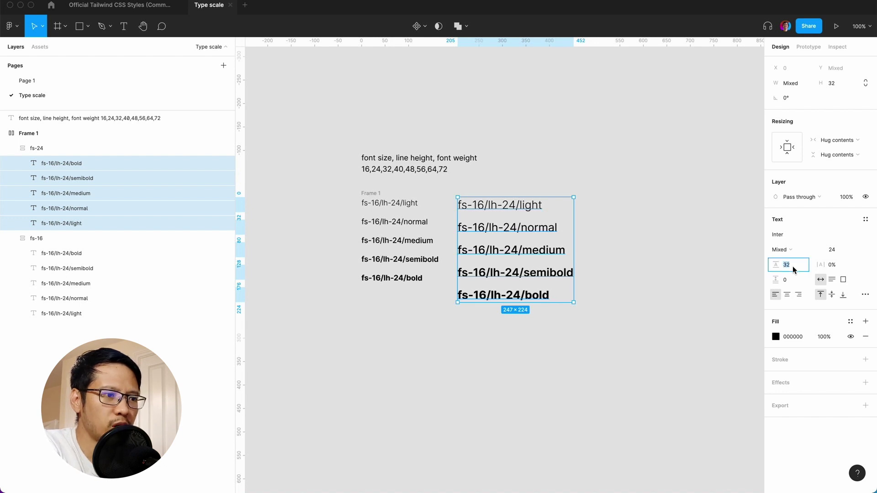
text(28)
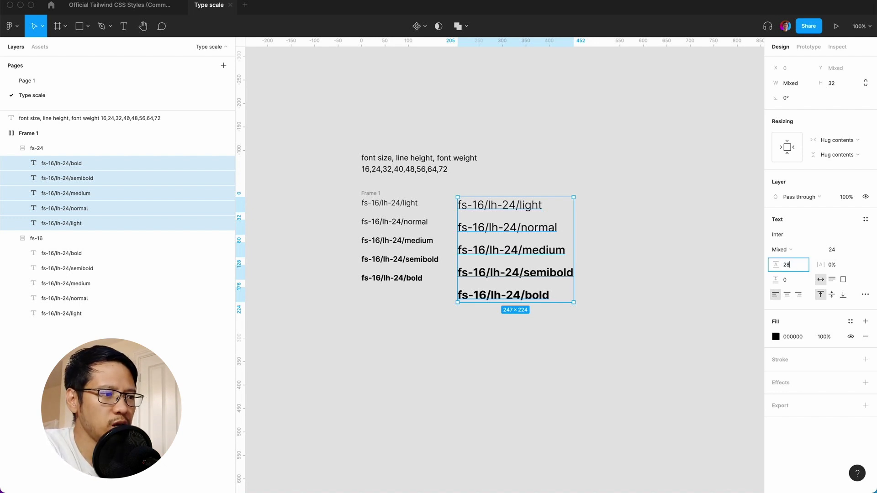
key(Return)
Duplicate the fs-24 column to create a third column.
click(633, 249)
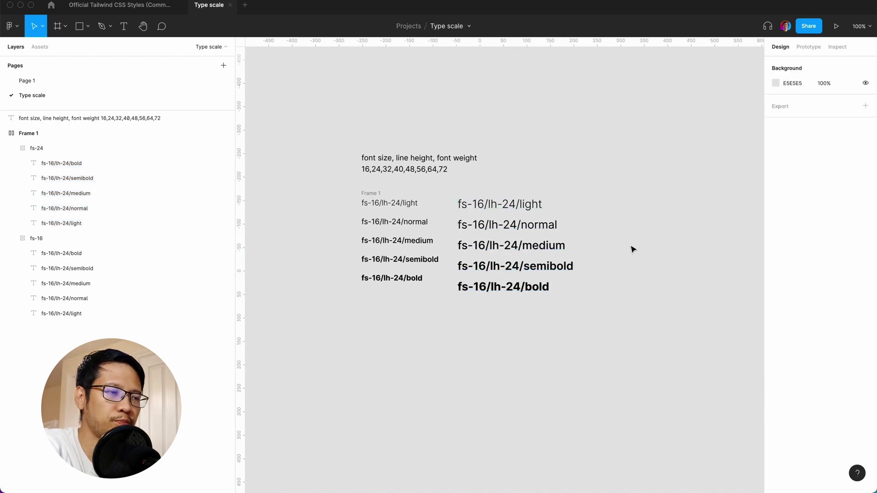
click(482, 197)
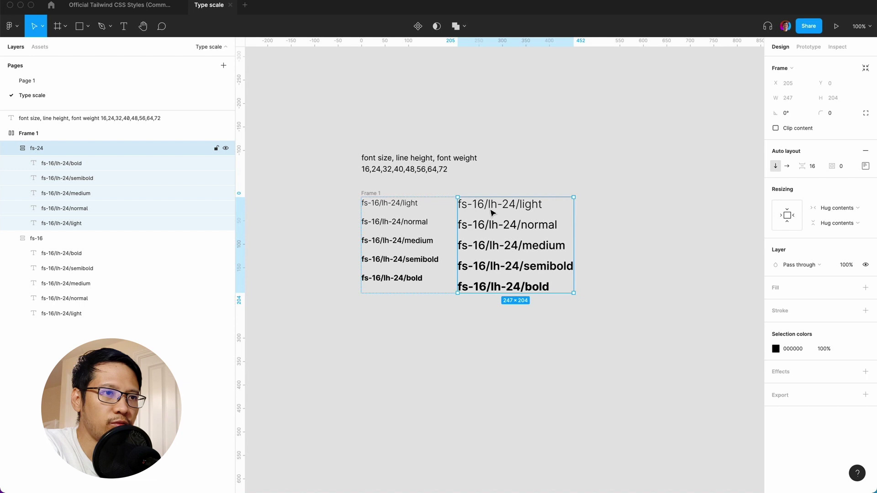
key(super+d)
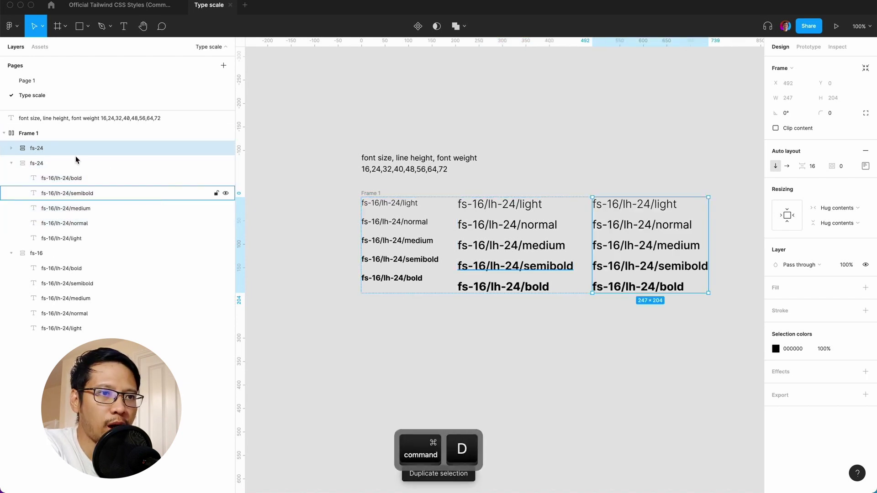
Rename the copy fs-32 and set its five texts to size 32, line height 40.
double_click(37, 148)
key(BackSpace)
key(BackSpace)
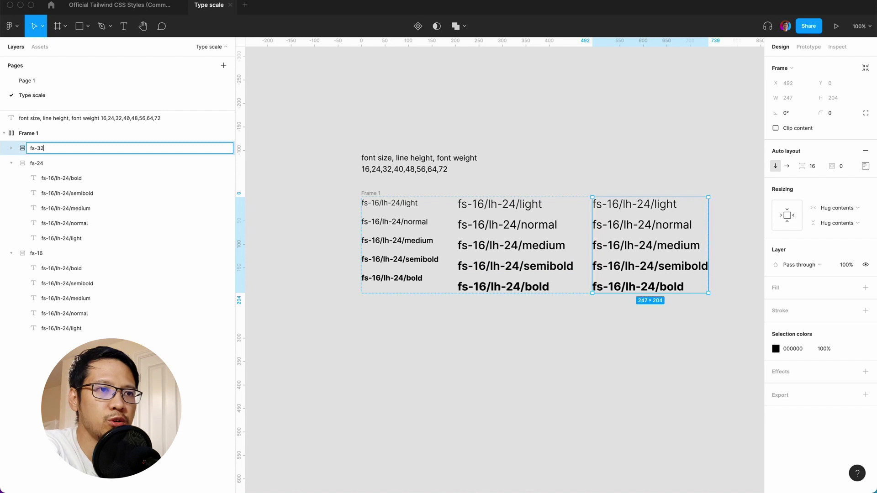
text(32)
click(559, 389)
click(642, 208)
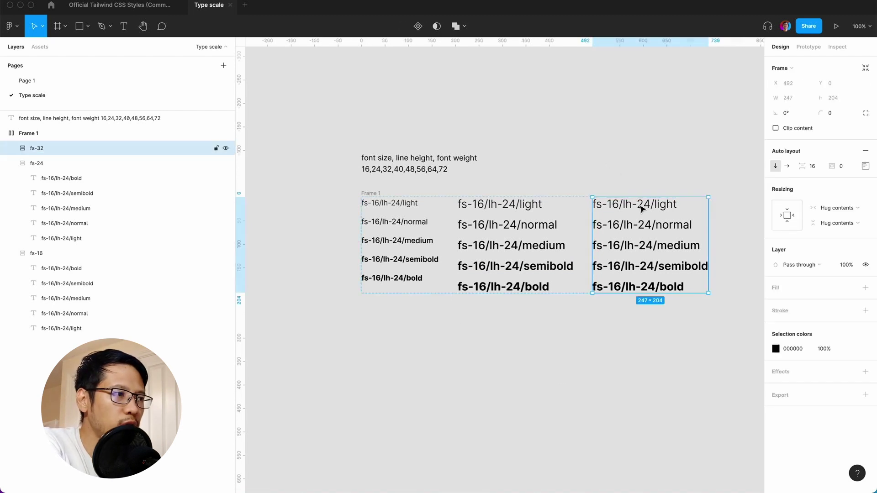
key(Return)
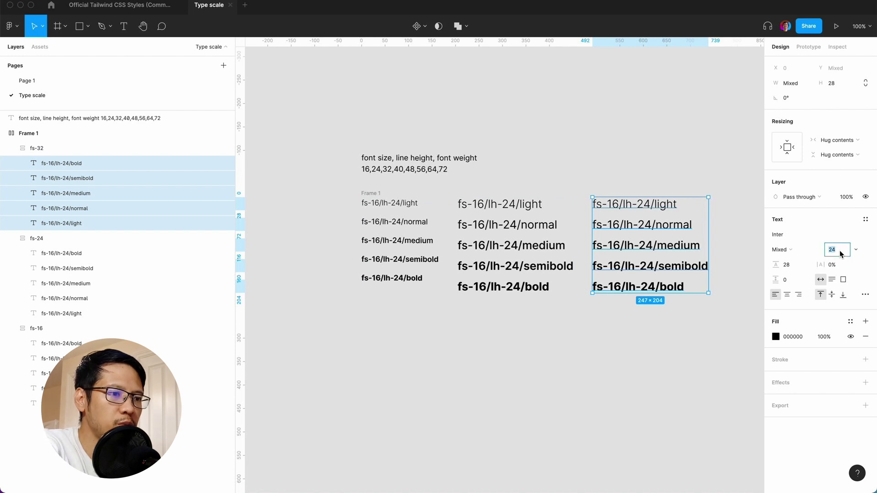
text(32)
key(Return)
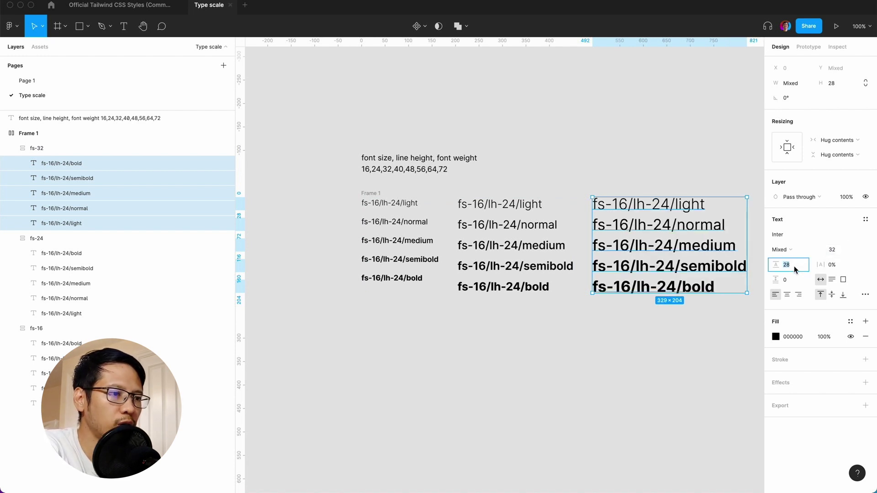
text(40)
key(Return)
Duplicate the fs-32 column and name the copy fs-40.
scroll(418, 457, right, 2)
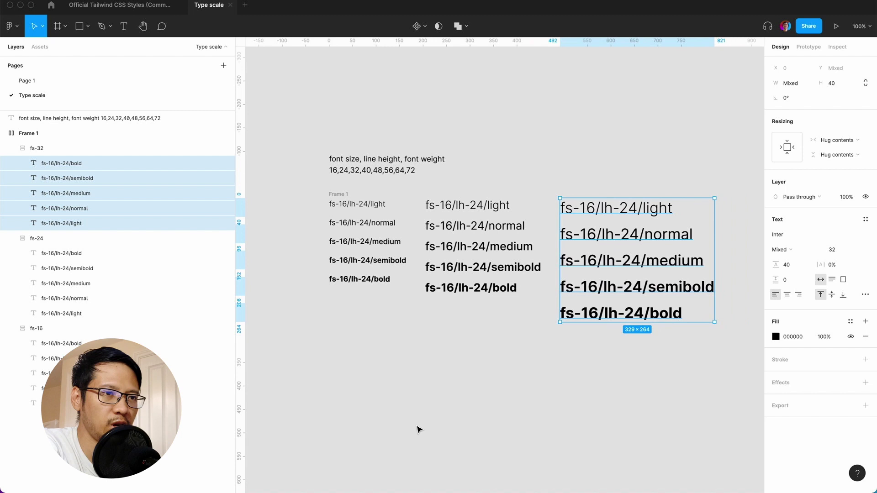
click(41, 149)
key(super+d)
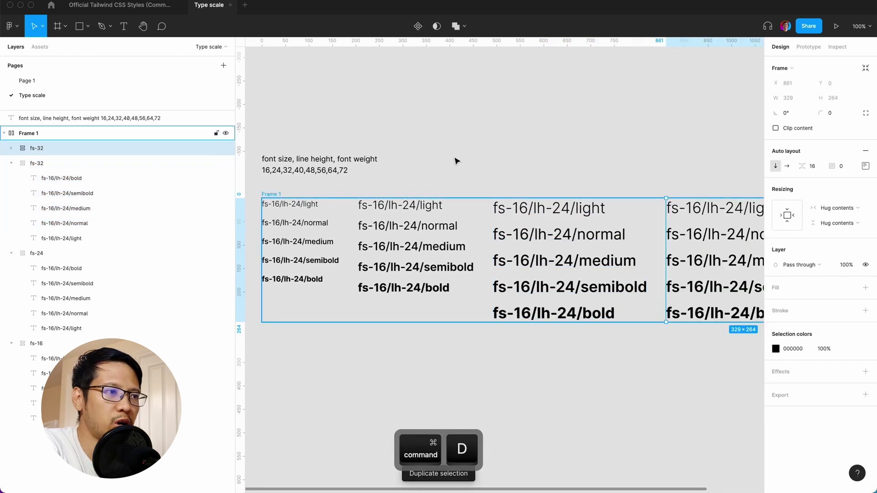
scroll(620, 204, right, 5)
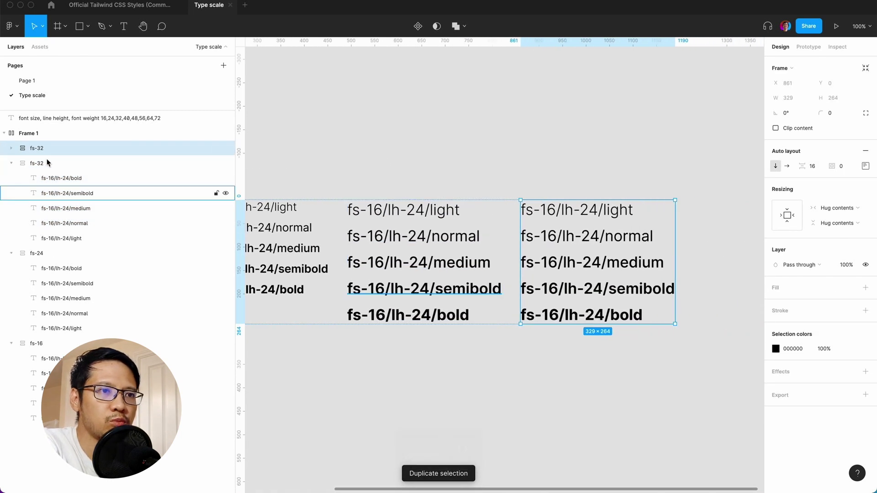
double_click(37, 148)
text(fs-40)
key(Return)
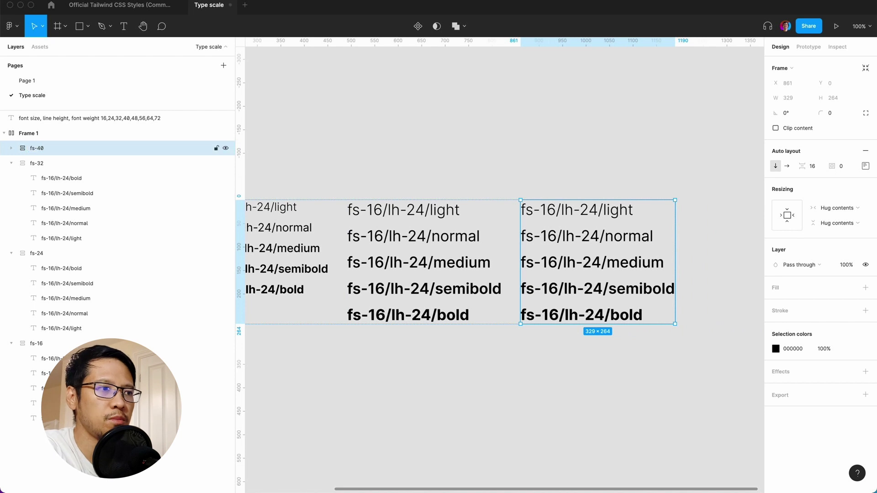
Set the fs-40 column's texts to size 40 with line height 48.
key(Return)
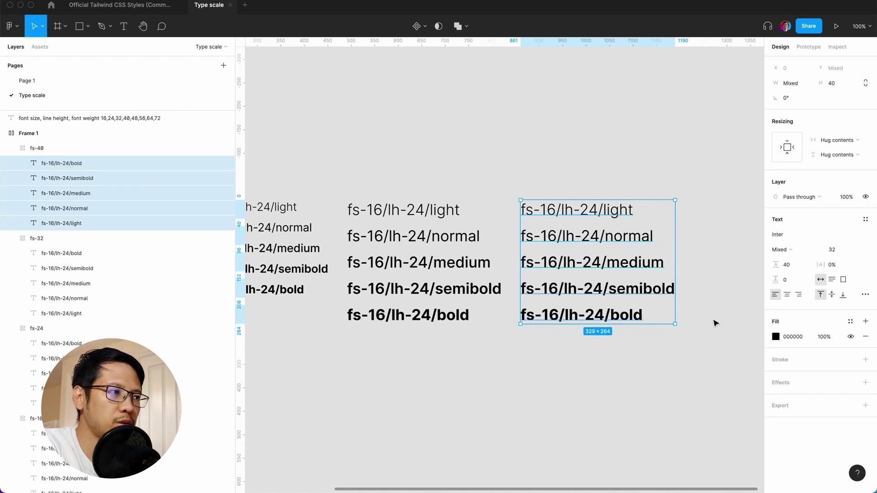
click(832, 251)
text(40)
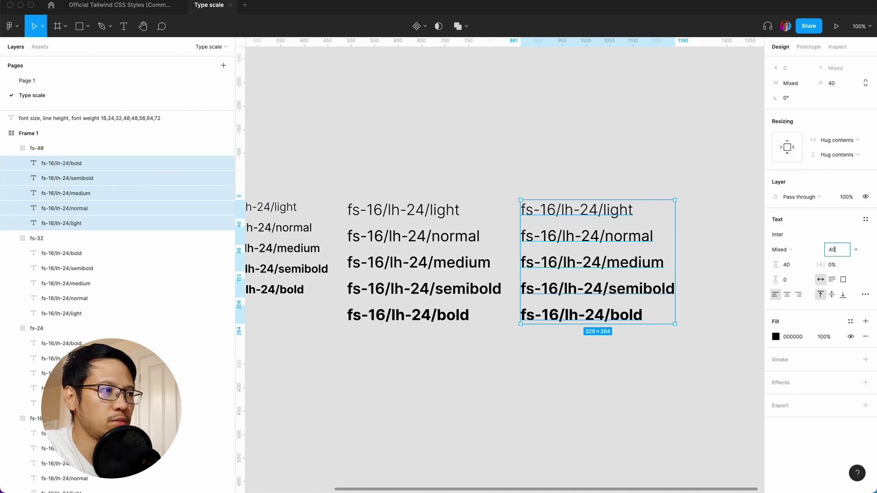
key(Return)
click(794, 269)
text(49)
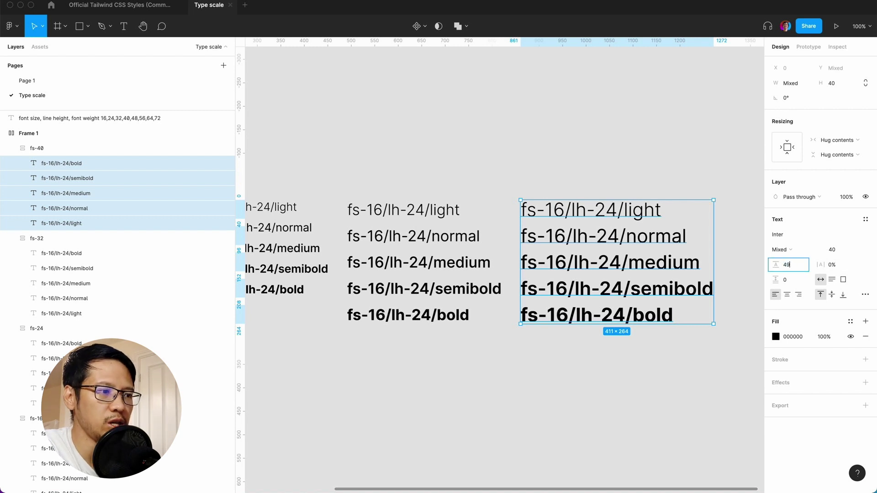
key(Return)
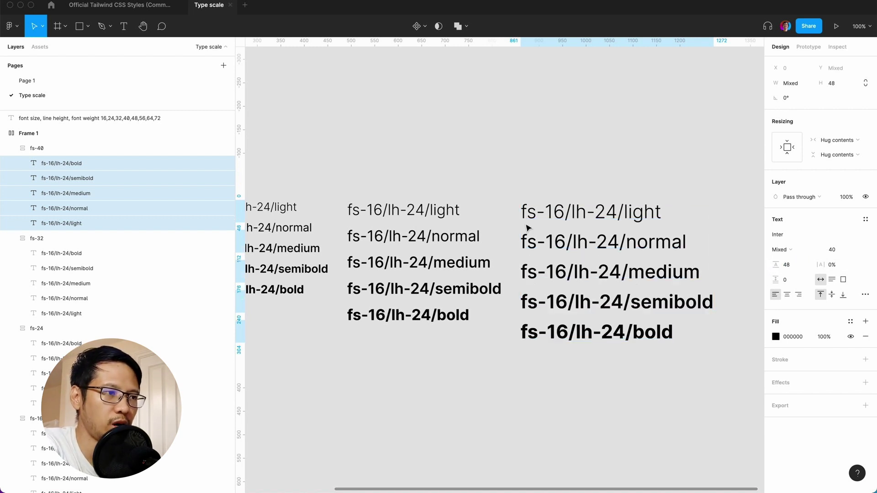
Duplicate the fs-40 column and set the copy's text to size 48 with line height 56.
click(33, 151)
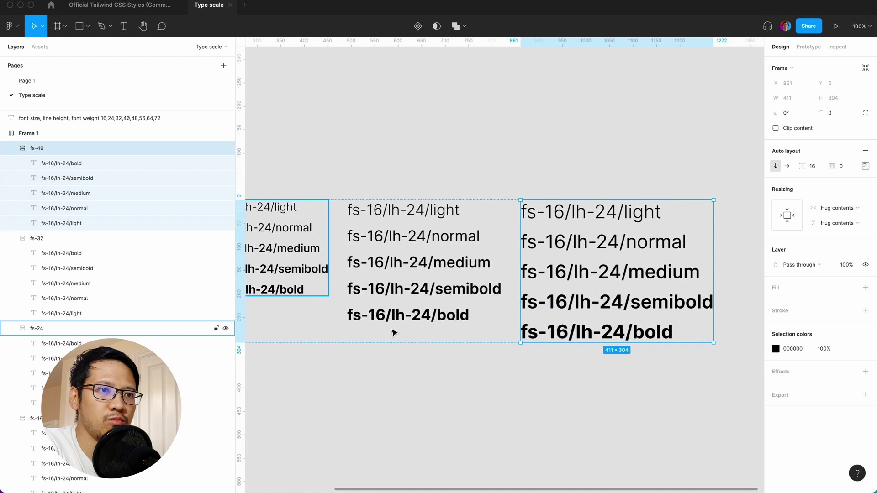
key(super+d)
scroll(393, 332, right, 3)
scroll(393, 332, right, 8)
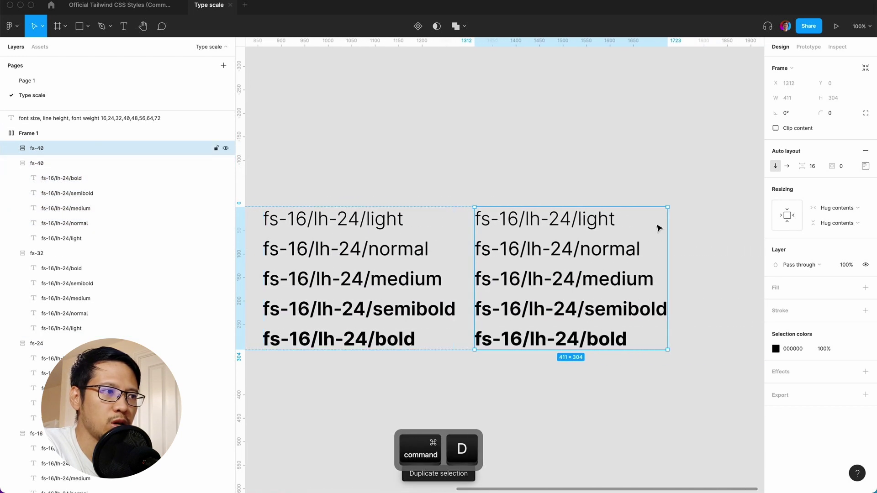
key(Return)
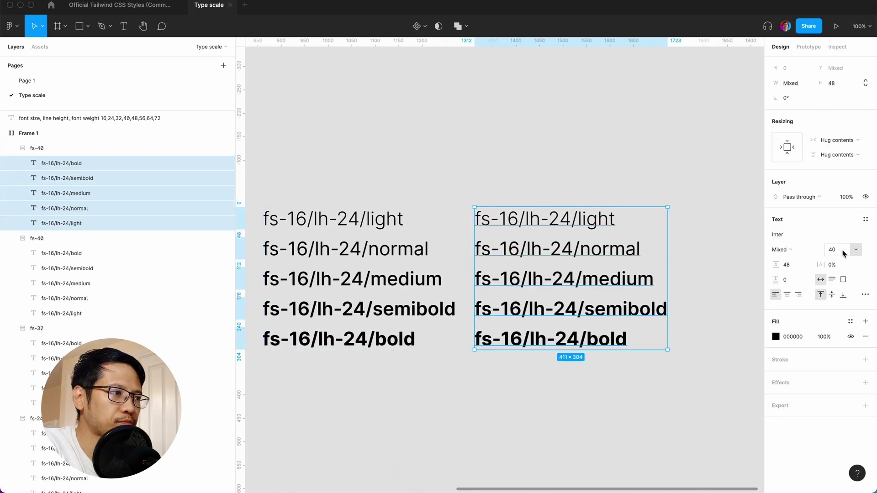
text(48)
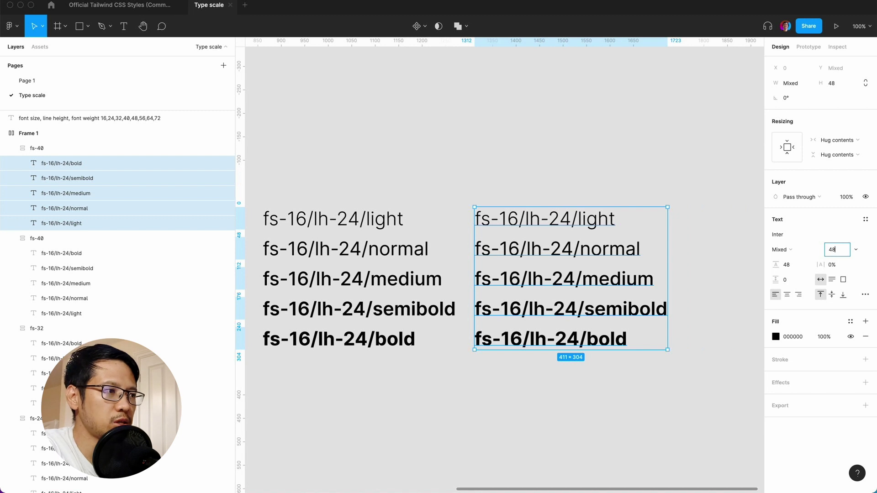
key(Return)
text(56)
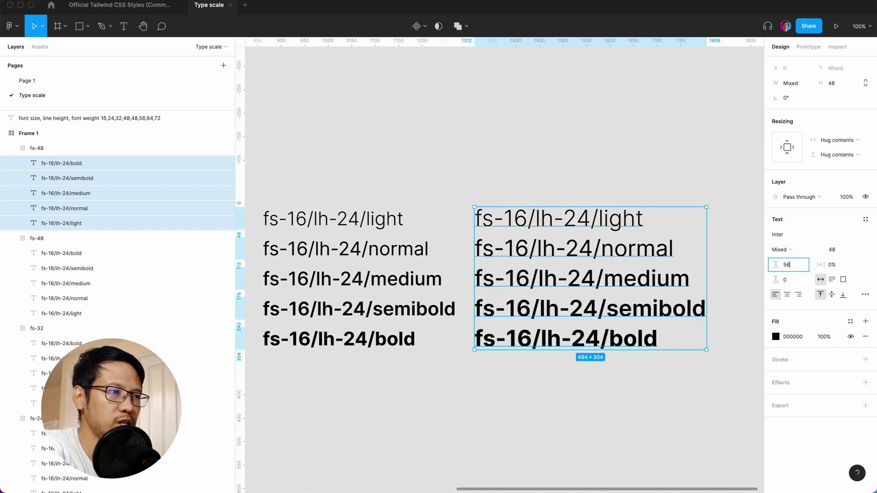
key(Return)
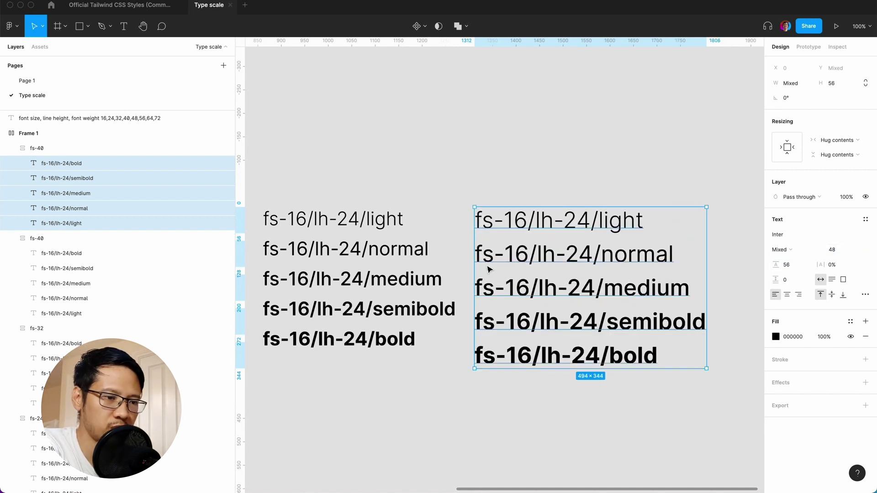
scroll(489, 269, right, 3)
scroll(490, 270, left, 9)
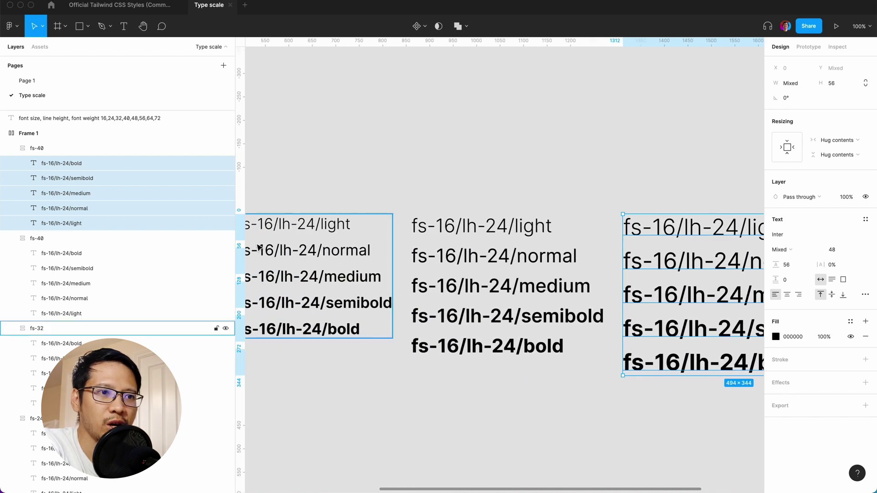
Rename the newest column copy to fs-48.
click(340, 255)
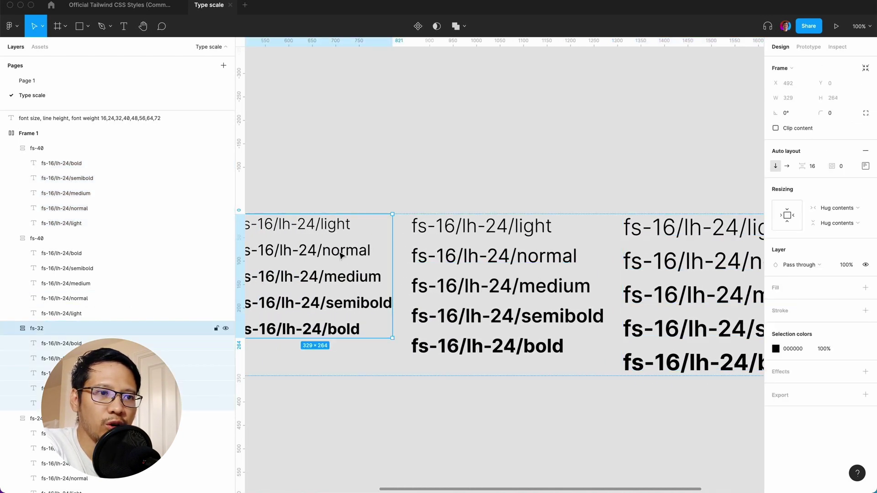
click(491, 256)
scroll(548, 254, right, 2)
click(607, 255)
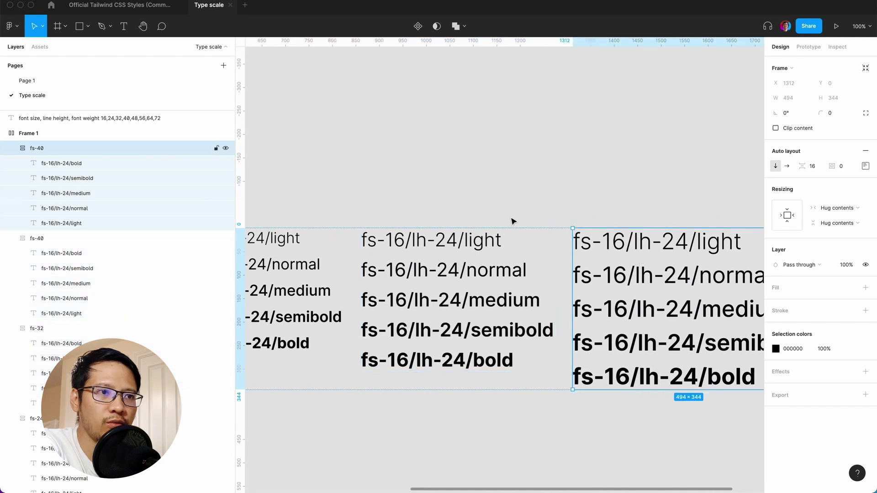
double_click(42, 147)
key(BackSpace)
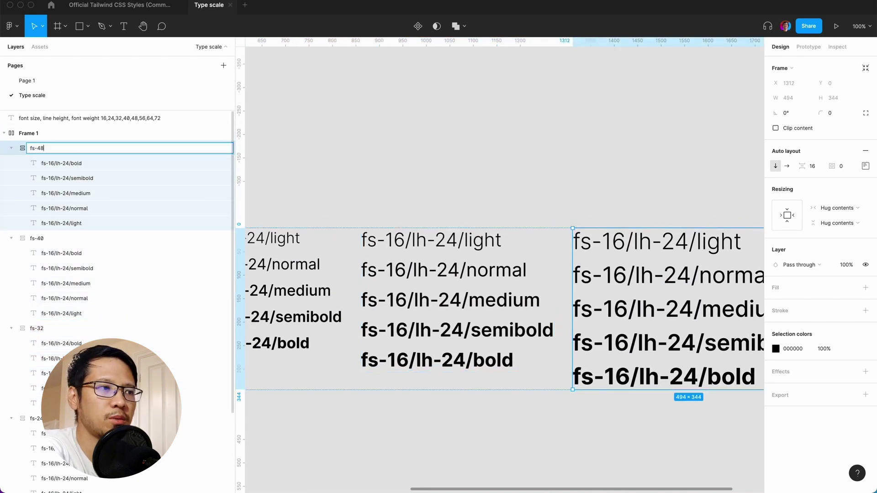
text(8)
key(Return)
click(392, 150)
scroll(502, 274, right, 7)
click(515, 303)
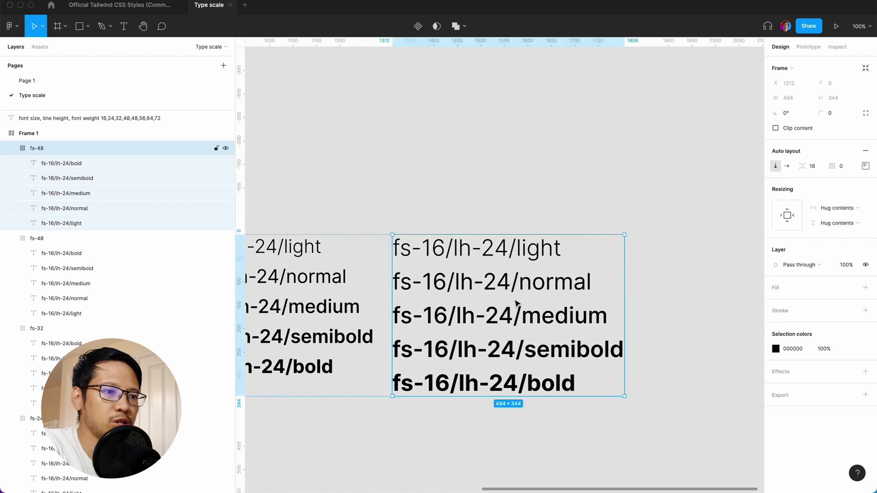
Duplicate the fs-48 column and name the copy fs-56.
key(super+d)
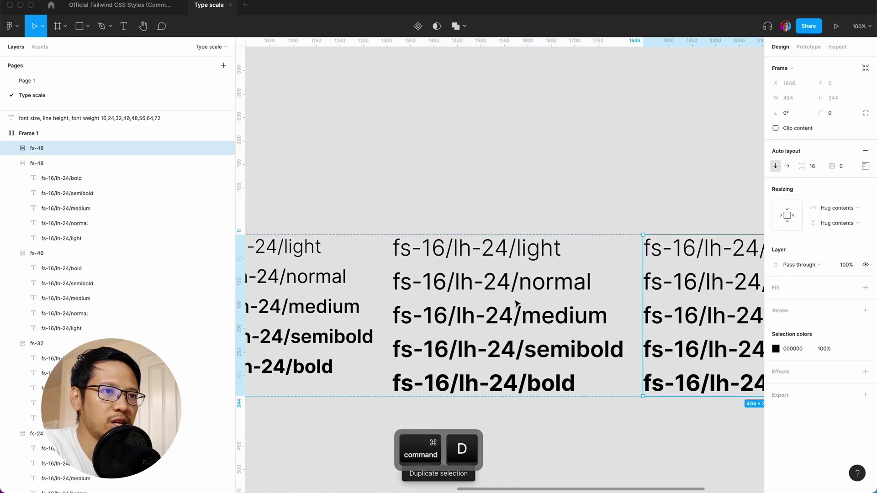
double_click(37, 148)
text(56)
key(Return)
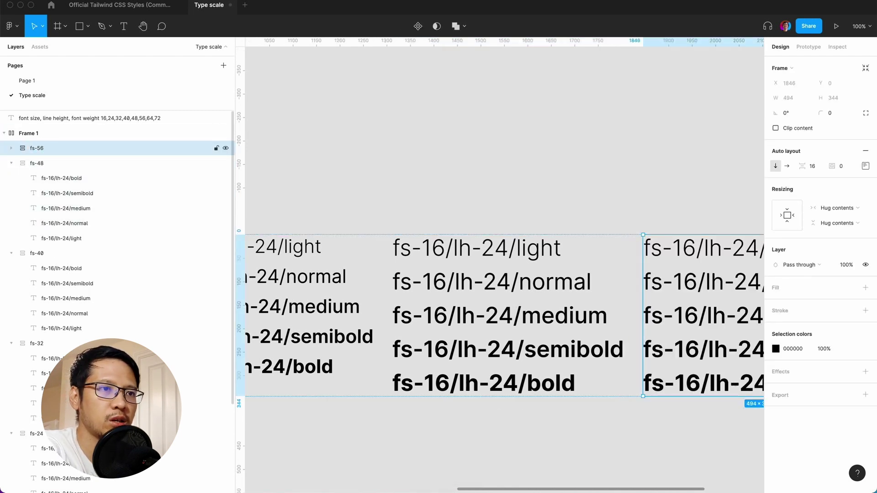
Set the fs-56 column's five text lines to font size 56 with line height 64.
key(Return)
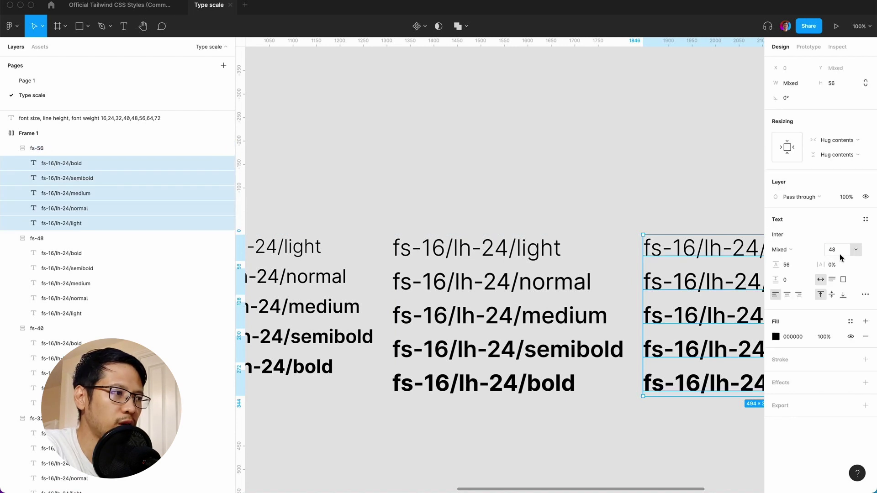
text(56)
key(Return)
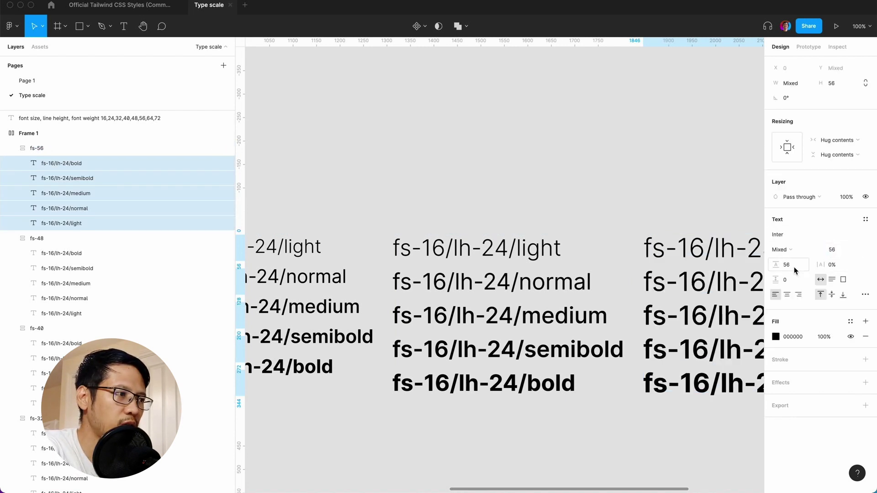
key(Return)
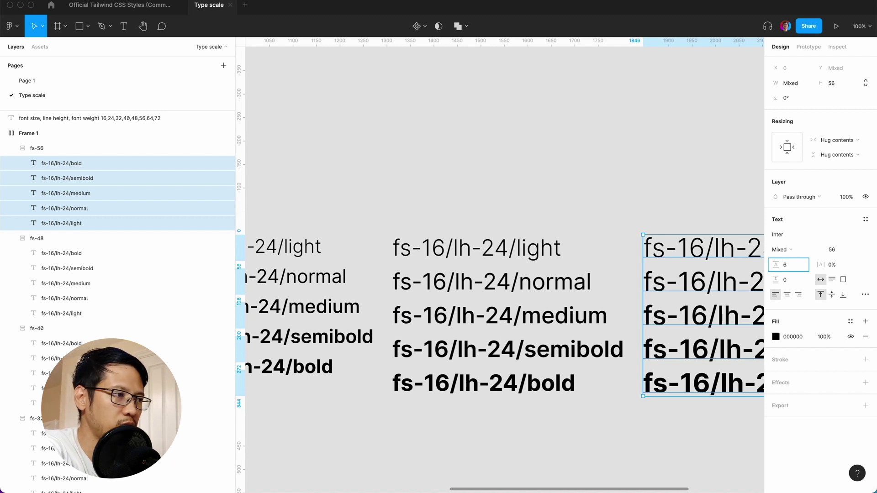
text(64)
key(Return)
scroll(502, 274, right, 5)
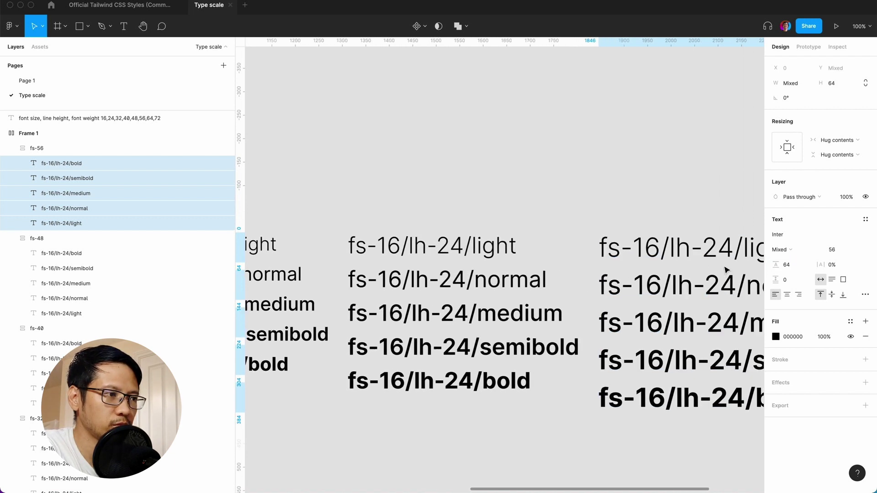
click(58, 152)
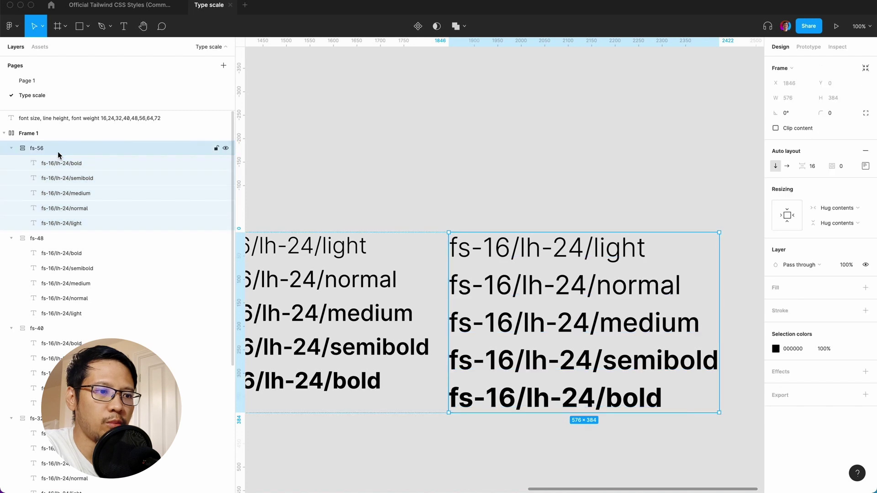
Duplicate fs-56 as fs-64, with text size 64 and line height 72.
key(super+d)
double_click(41, 150)
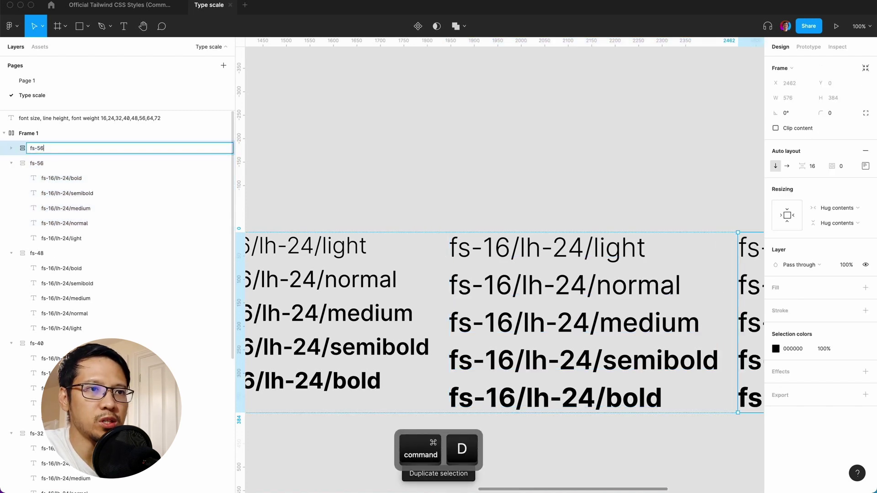
text(fs-64)
key(Return)
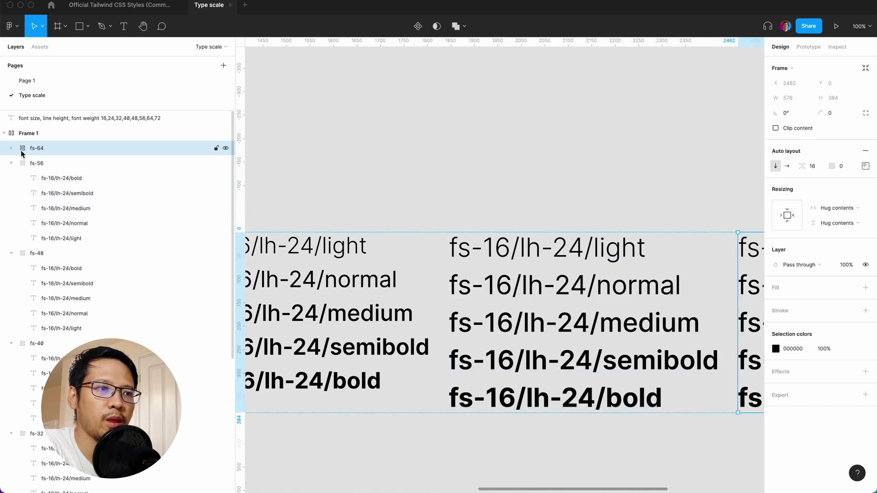
key(Return)
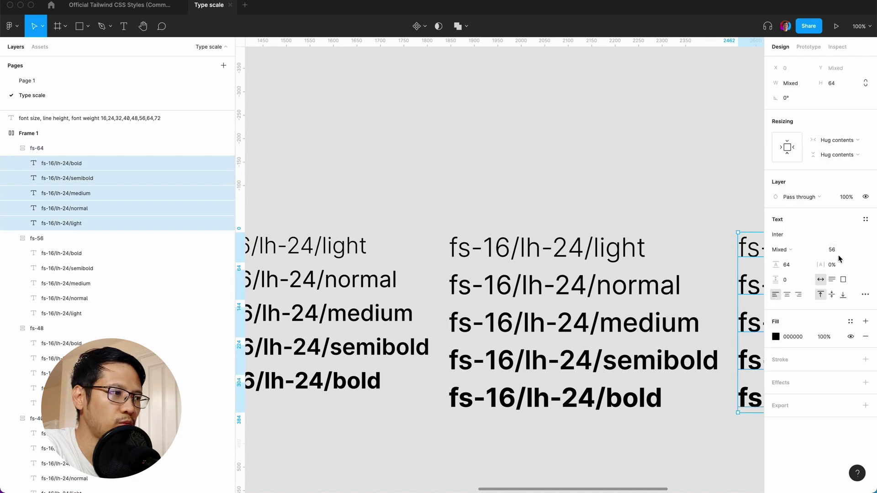
text(64)
key(Return)
click(794, 266)
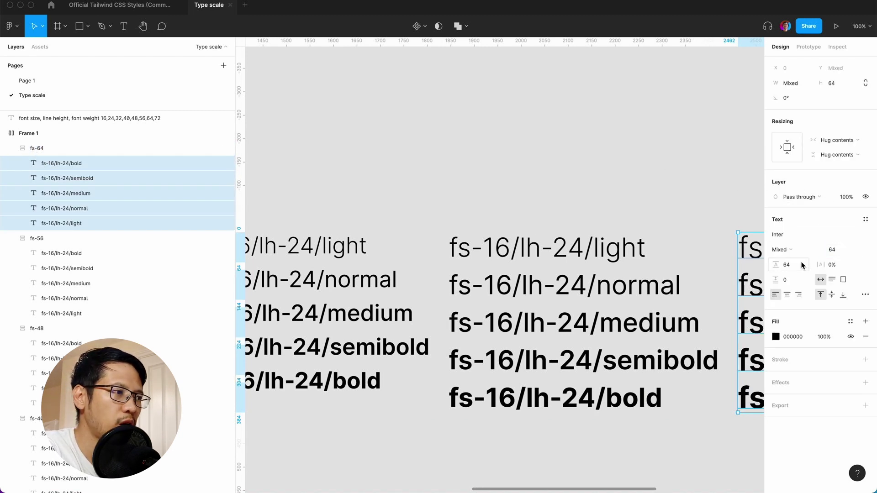
text(72)
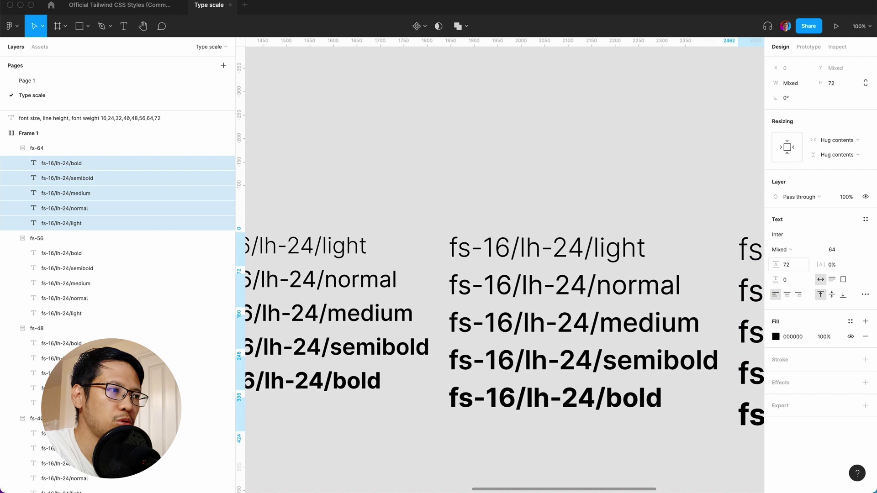
Duplicate fs-64 as fs-72 and set its five text lines to font size 72.
click(32, 148)
key(super+d)
double_click(43, 152)
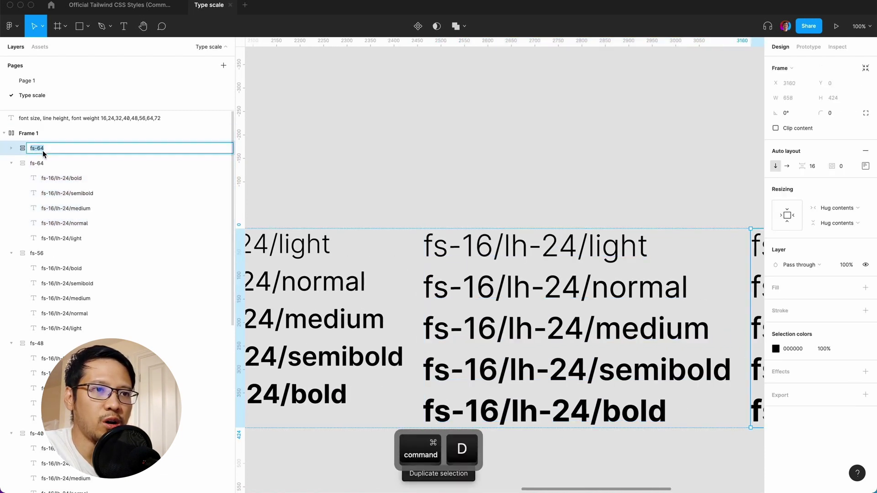
key(Right)
key(BackSpace)
key(BackSpace)
key(BackSpace)
text(-72)
key(Return)
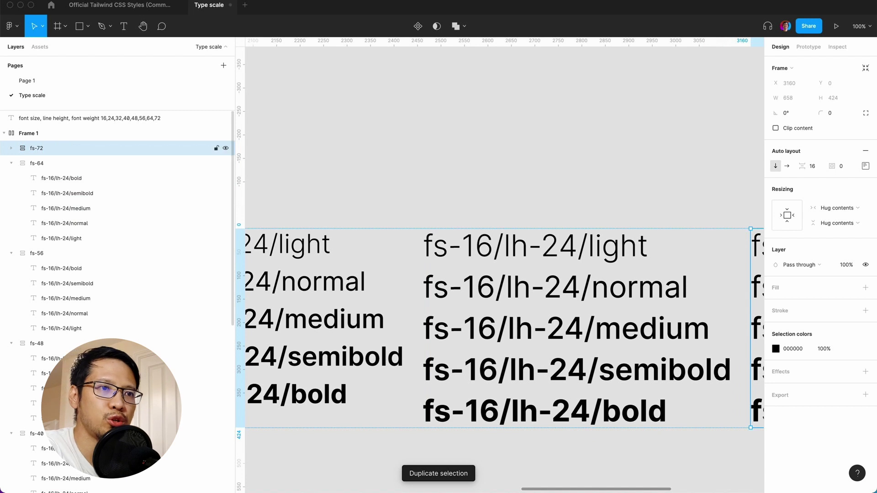
key(Return)
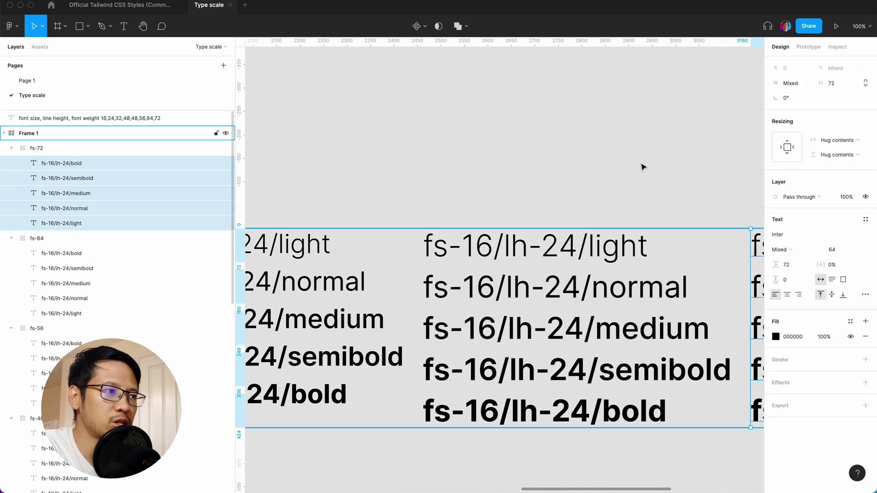
click(836, 252)
text(72)
key(Return)
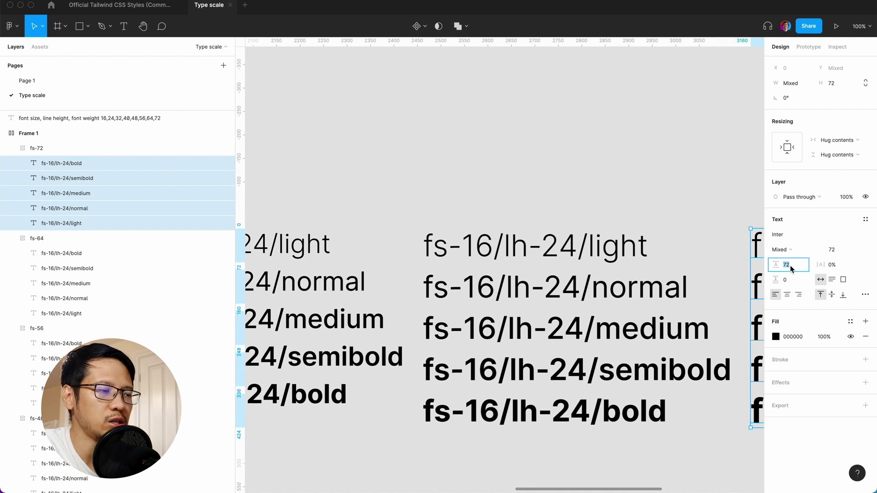
key(Return)
click(580, 180)
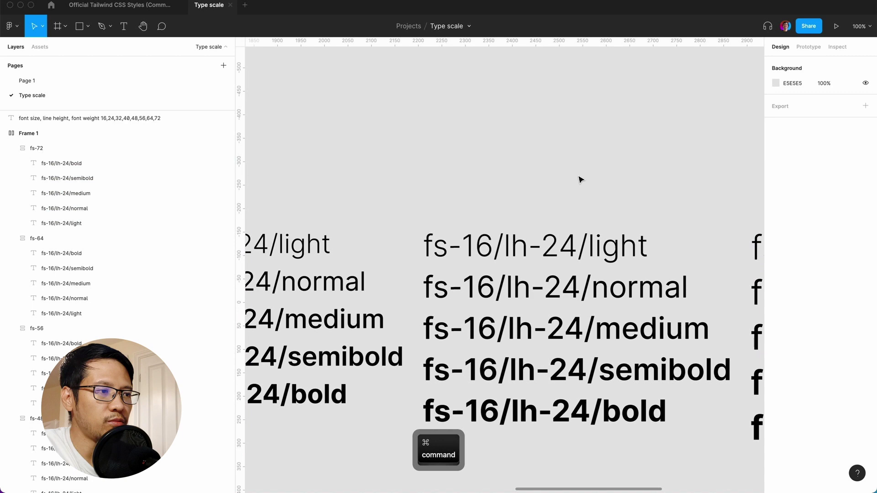
key(super+period)
scroll(580, 179, down, 3)
scroll(580, 180, down, 3)
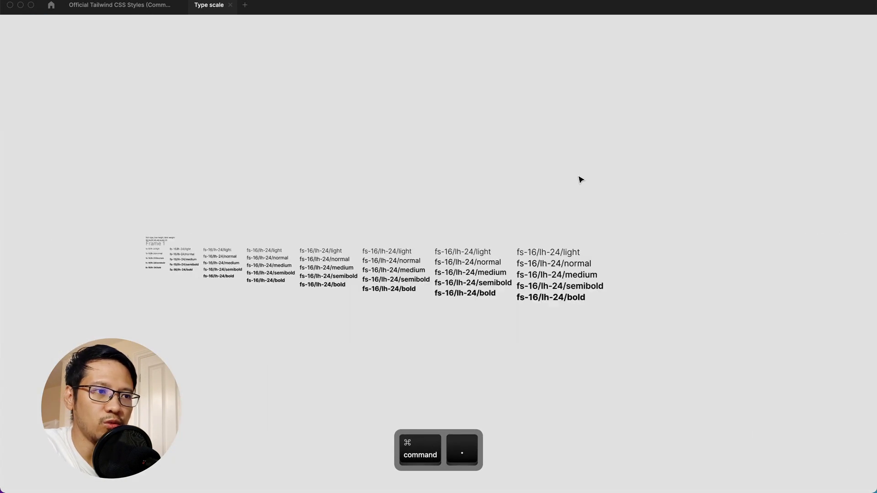
scroll(580, 180, left, 2)
scroll(580, 179, up, 5)
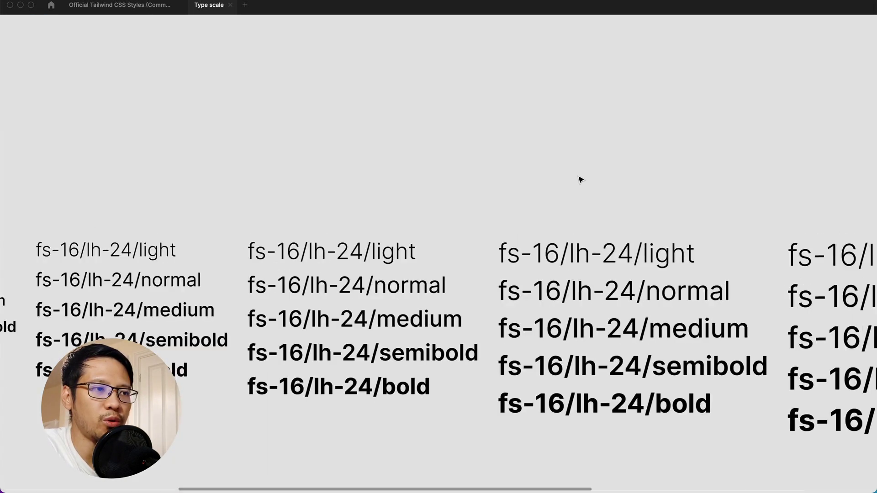
scroll(580, 179, down, 2)
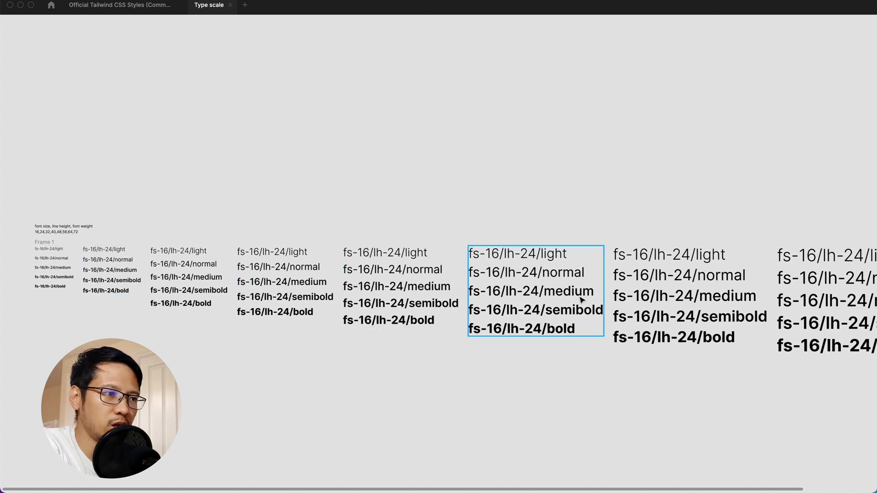
scroll(716, 393, right, 2)
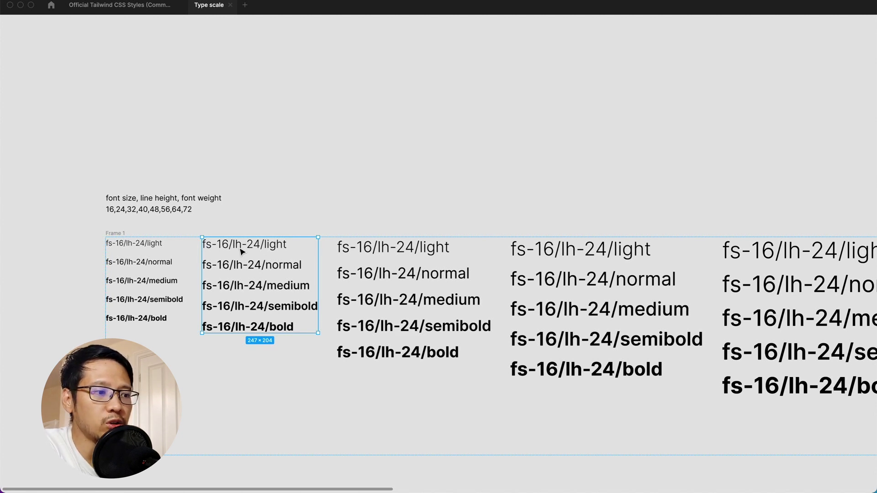
key(super+period)
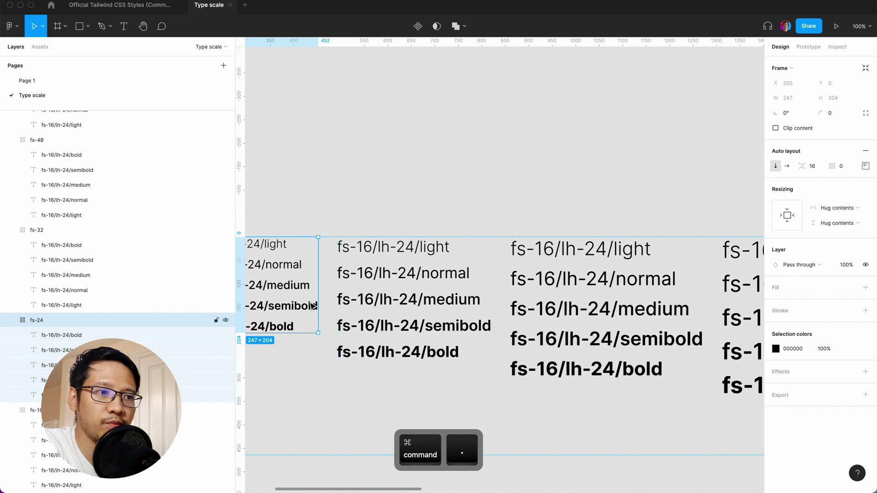
Replace fs-16/lh-24 with fs-24/lh-32 in the fs-24 column's five labels using Change Text.
key(Return)
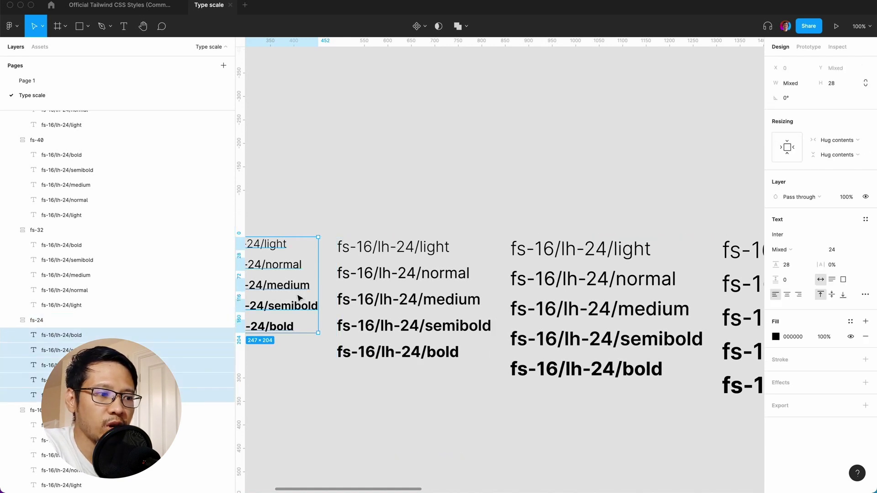
key(super+slash)
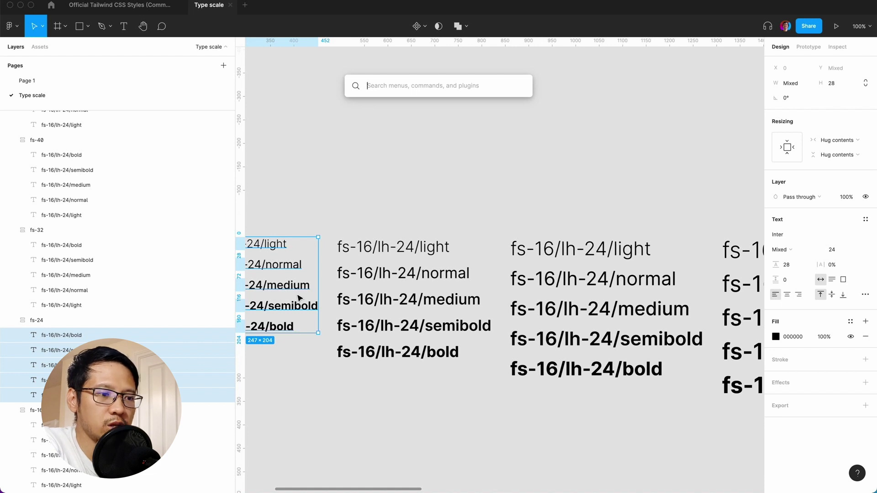
text(change)
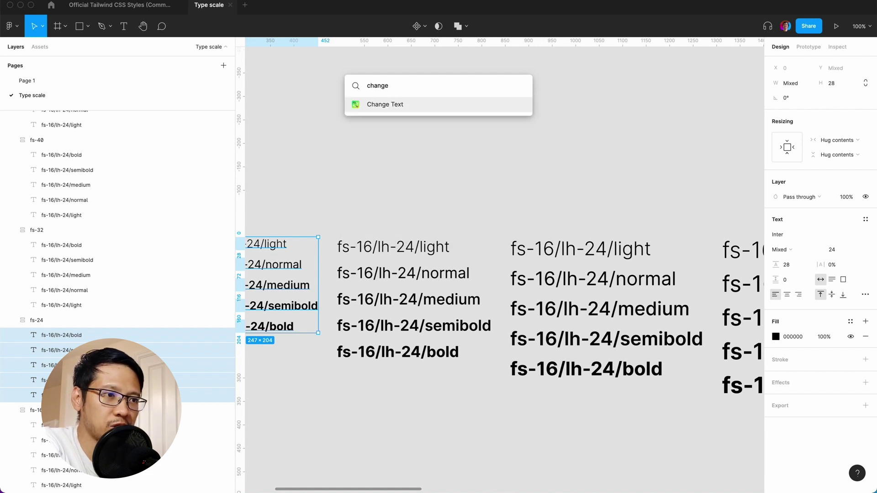
click(385, 105)
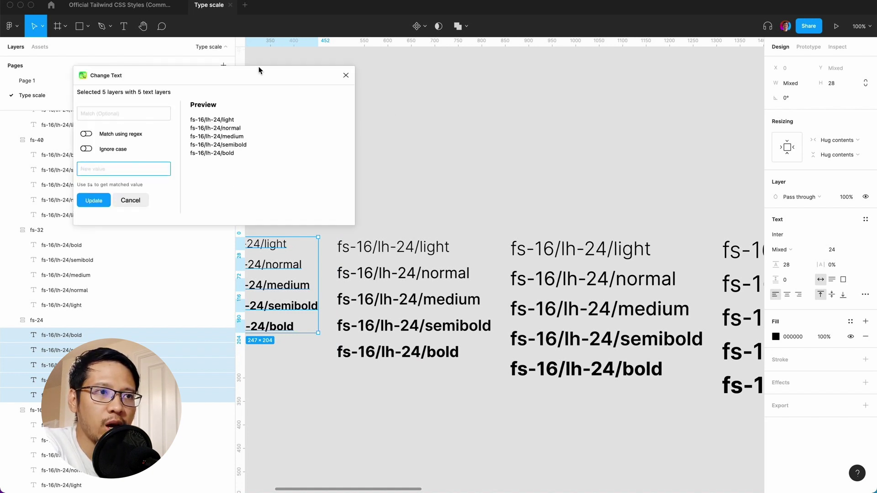
drag(259, 71, 412, 83)
click(286, 118)
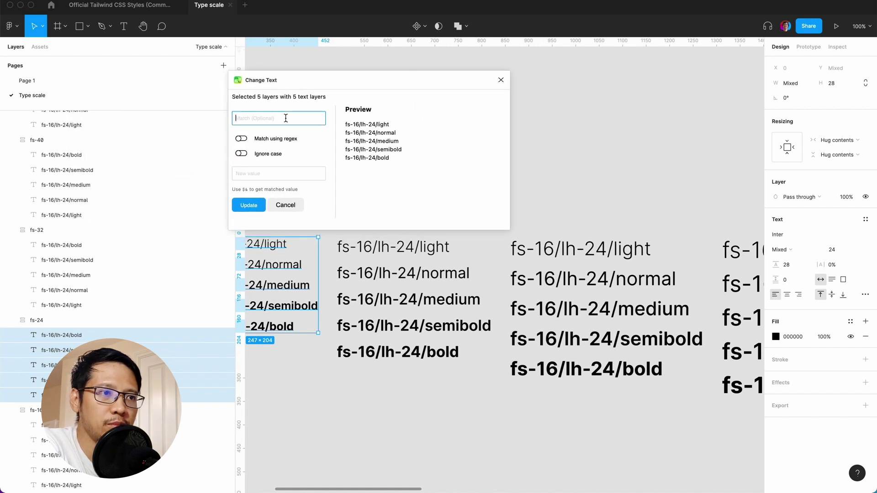
text(fs)
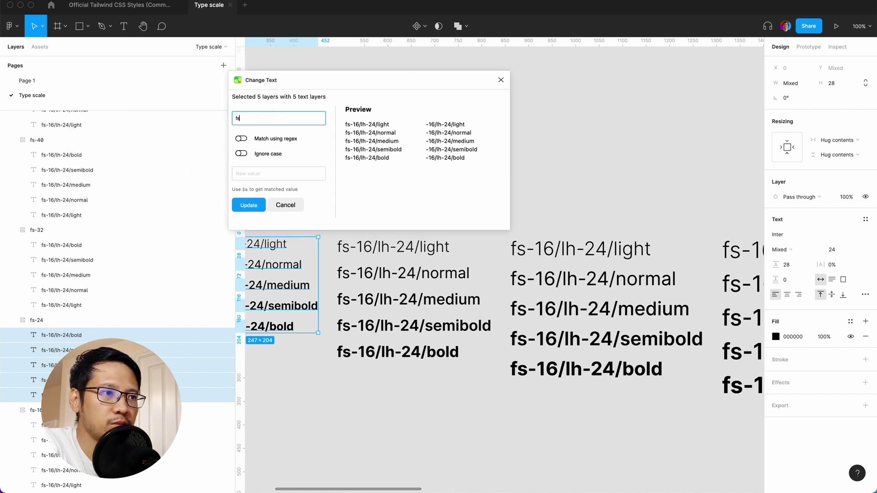
text(-16)
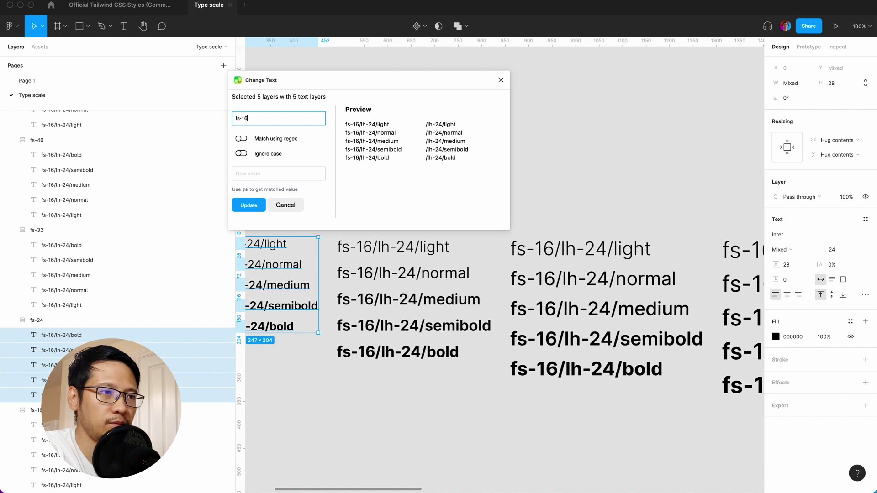
text(/lh-24)
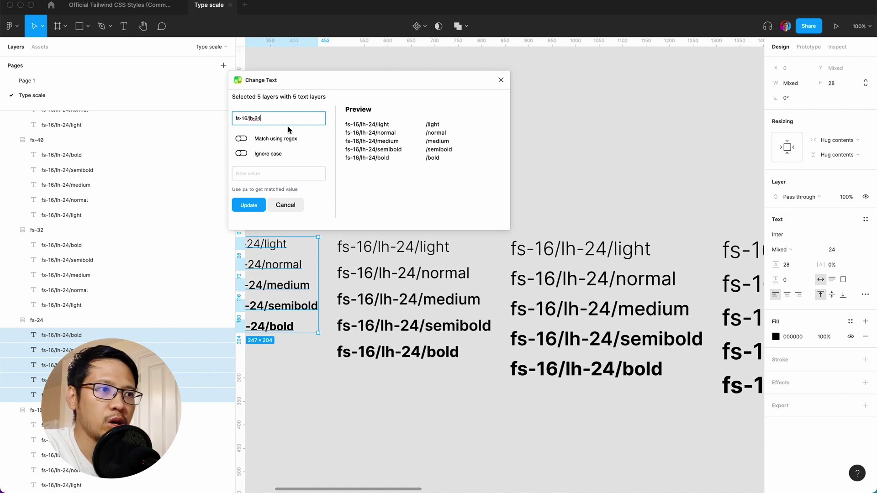
click(259, 177)
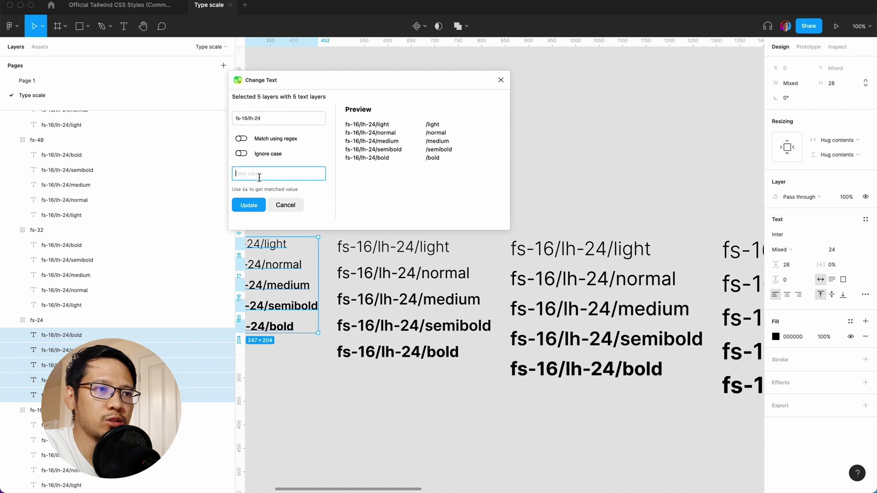
text(fs-2)
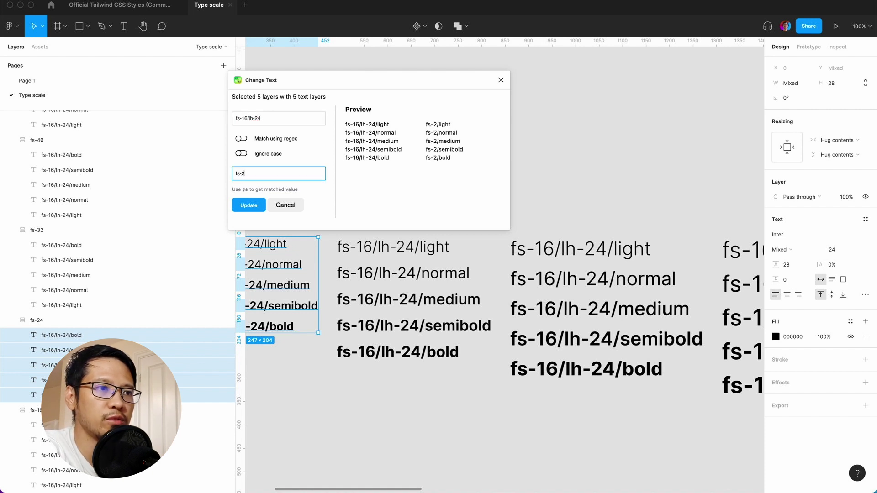
text(4/l)
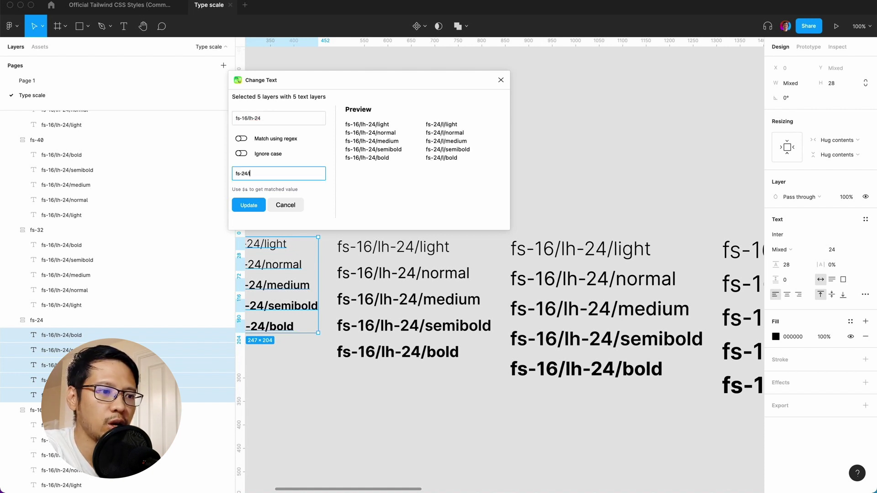
text(h-32)
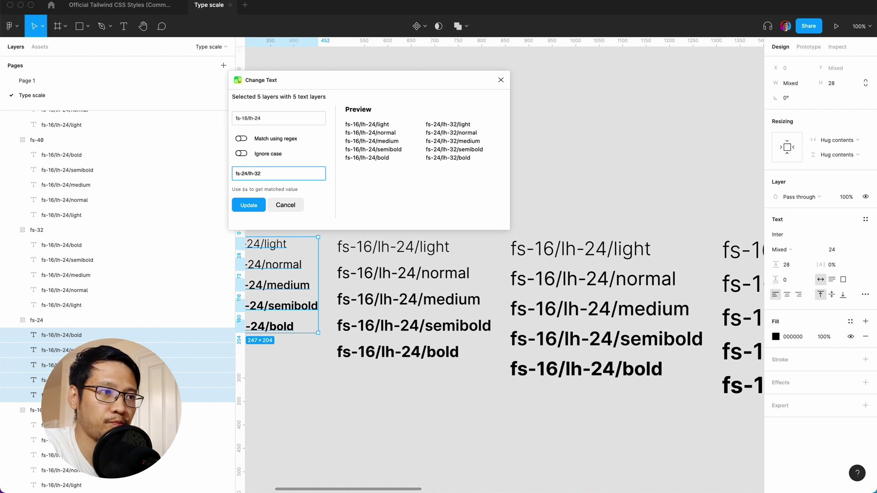
click(249, 206)
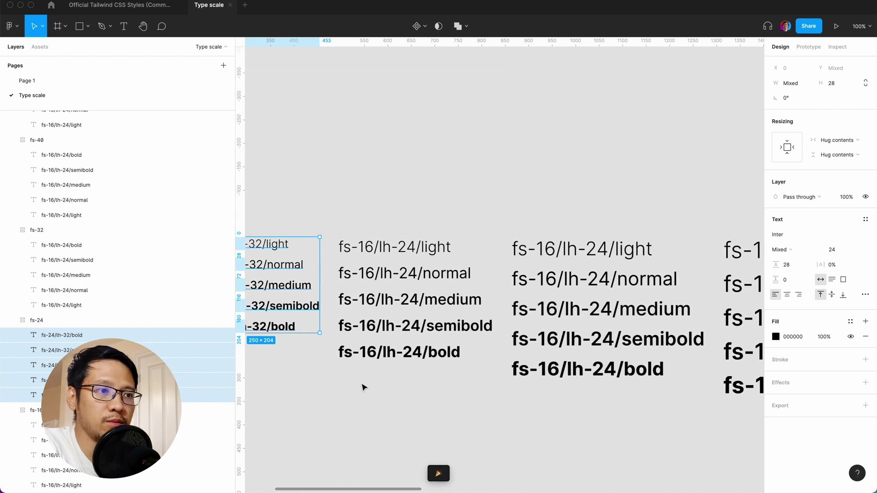
scroll(362, 387, left, 8)
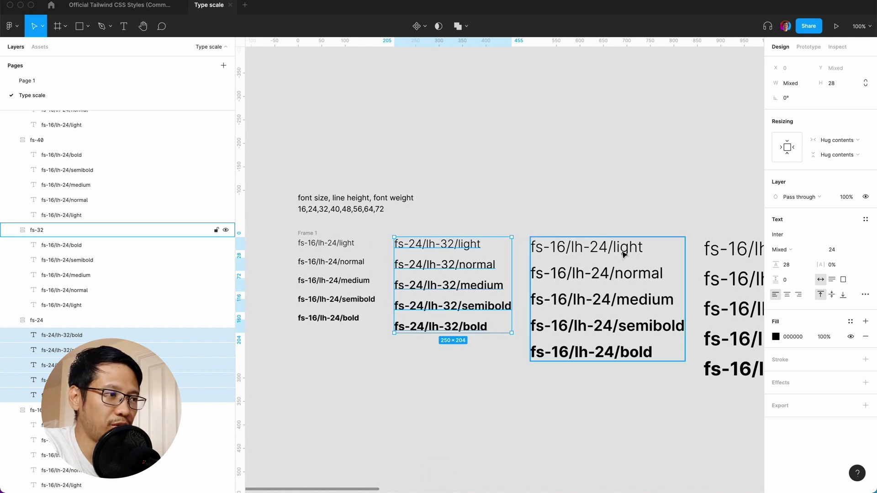
Set the fs-24 samples' line height to 32.
click(791, 268)
text(32)
key(Return)
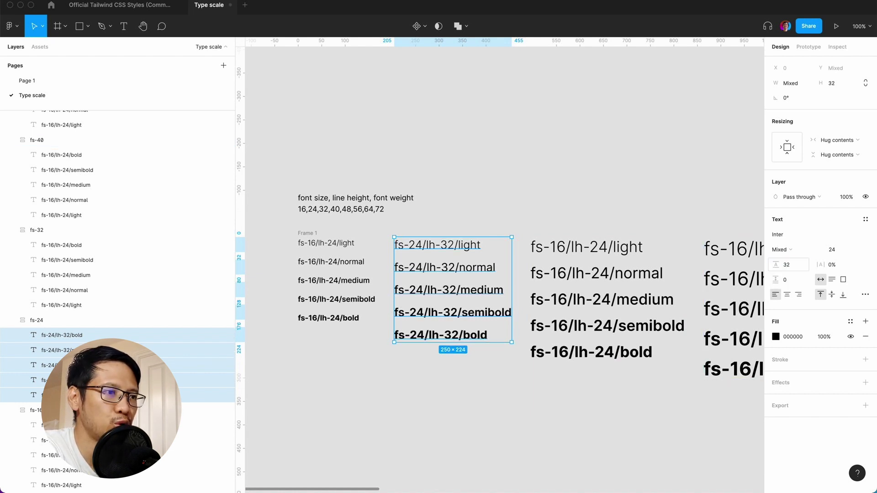
scroll(461, 392, right, 3)
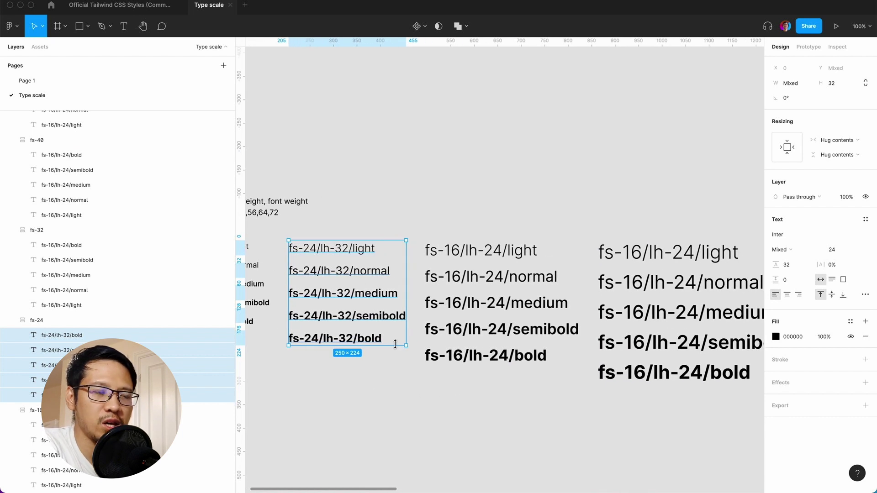
Select the fs-32 column's five samples and enter fs-16/lh-24 as the Change Text match.
click(485, 251)
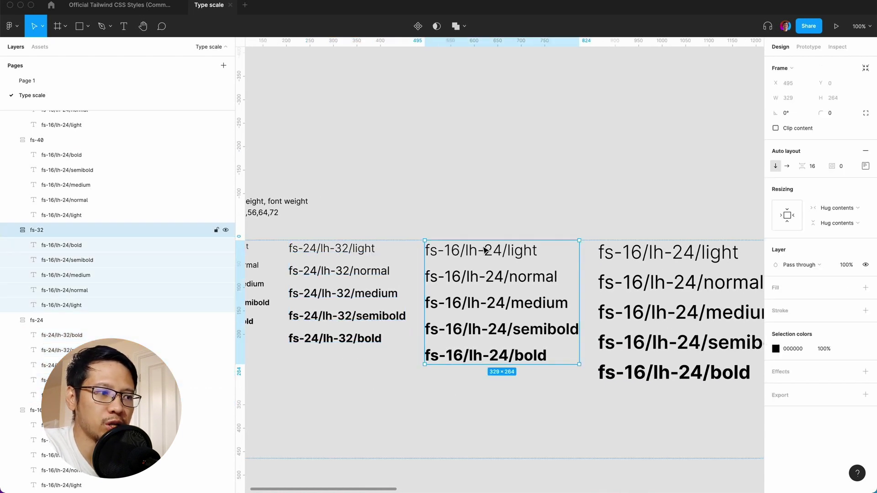
key(Return)
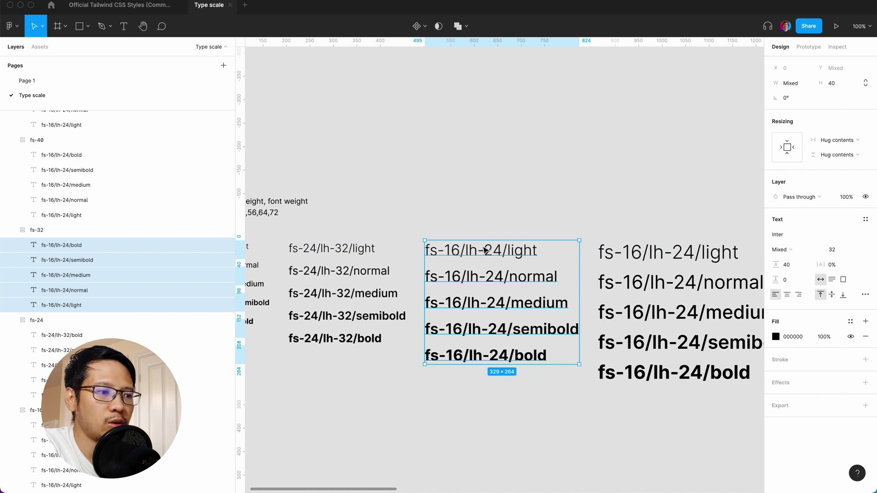
key(super+slash)
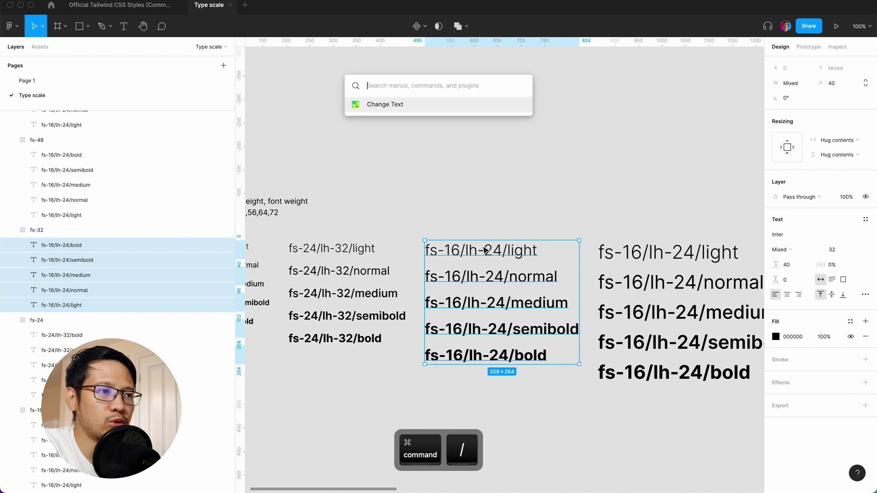
click(392, 105)
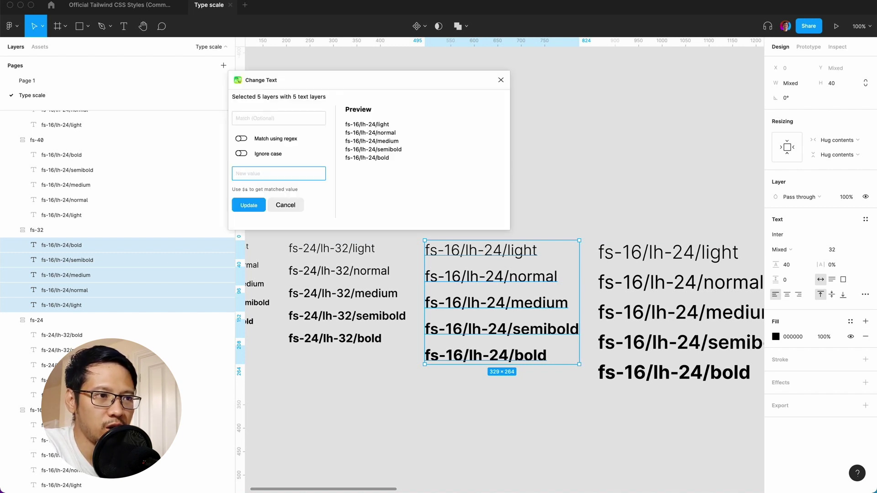
click(287, 120)
text(f)
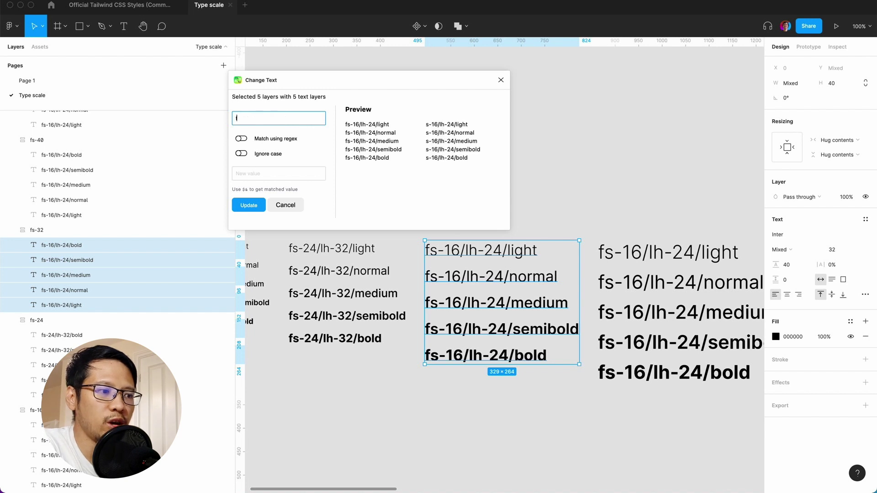
text(s/16)
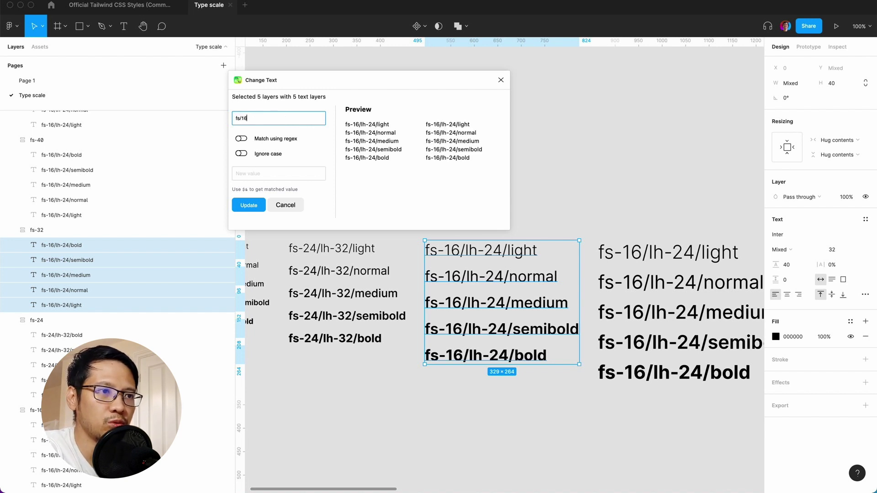
key(BackSpace)
key(BackSpace)
key(BackSpace)
key(BackSpace)
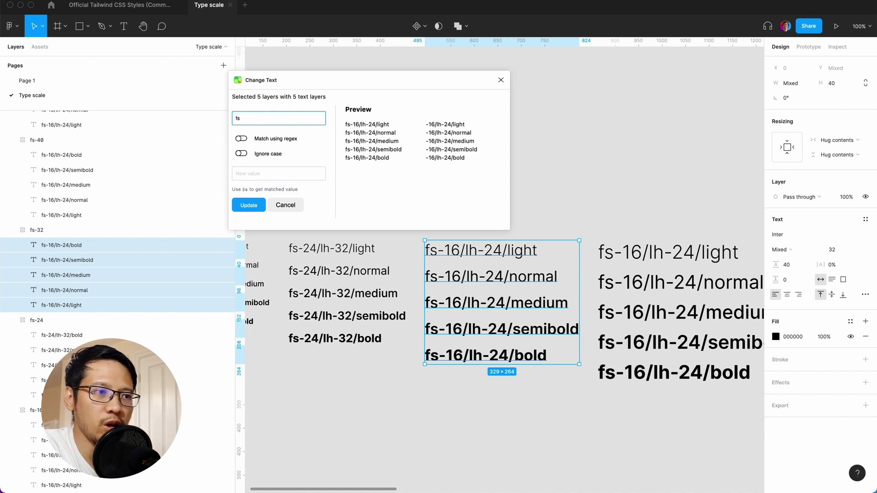
text(-16)
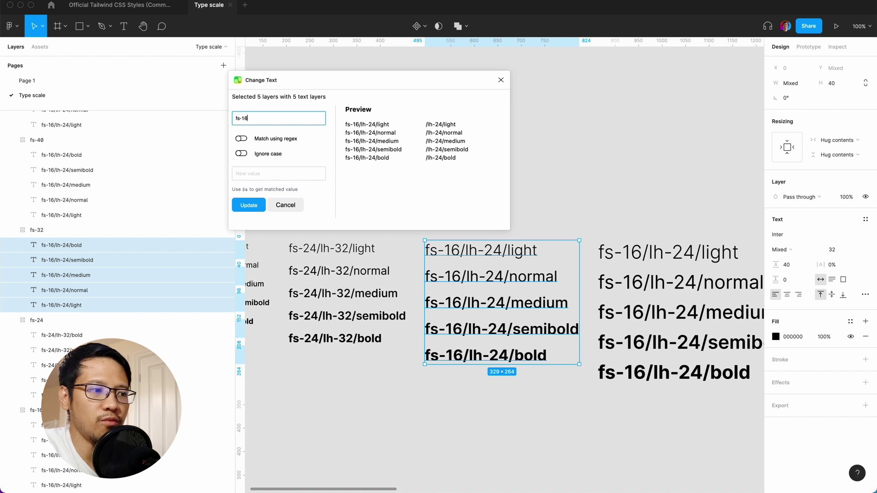
text(/lh24)
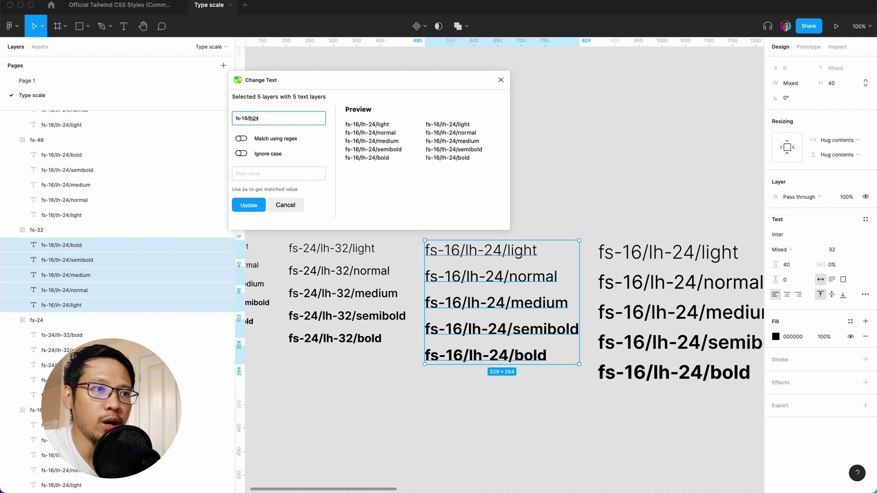
click(251, 118)
text(-)
drag(261, 118, 235, 118)
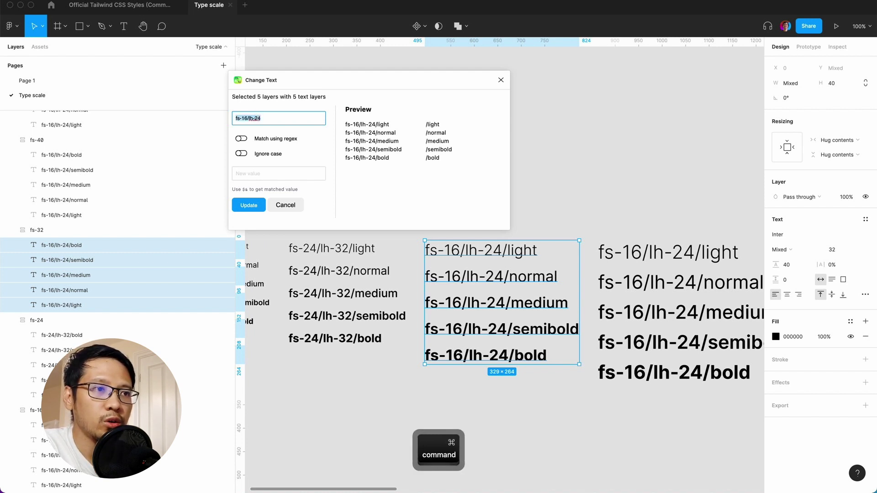
key(super+c)
Replace the match with fs-32/lh-40 and apply the update.
click(253, 171)
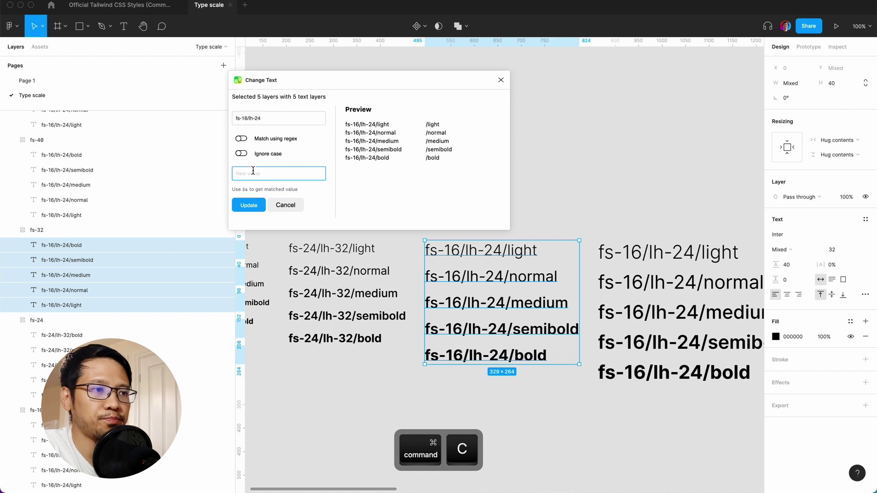
text(fs)
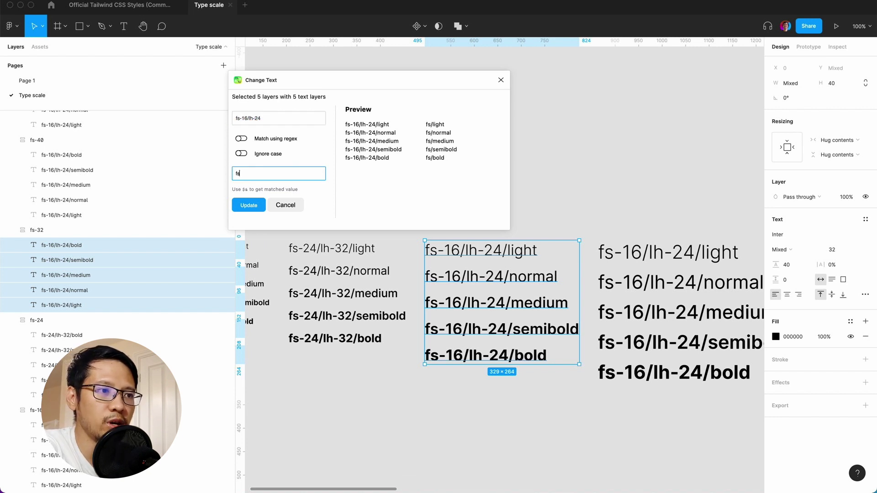
text(-)
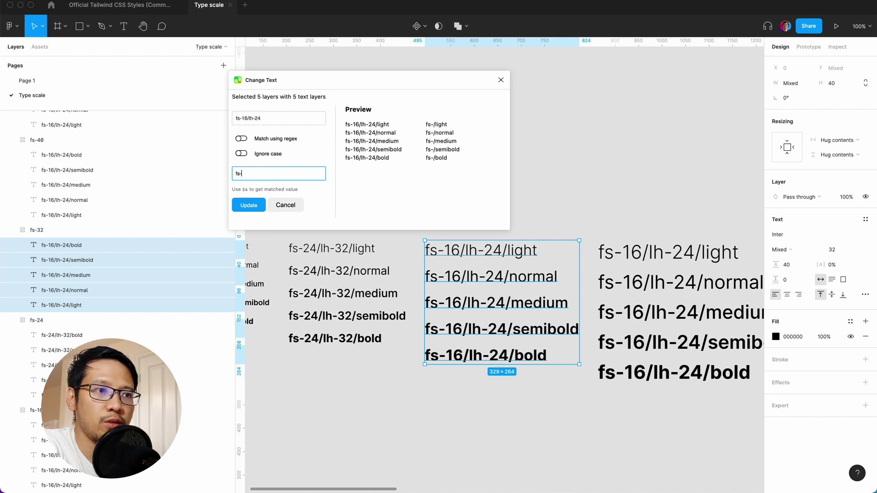
text(32/lh)
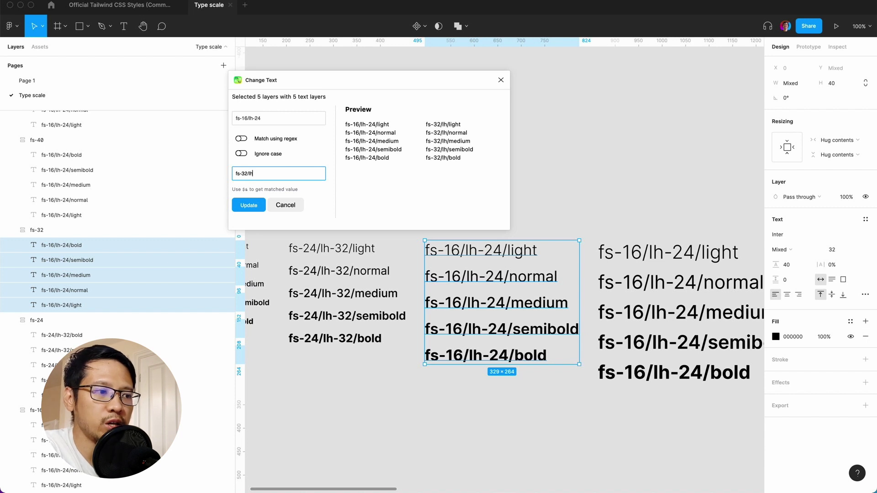
text(-40)
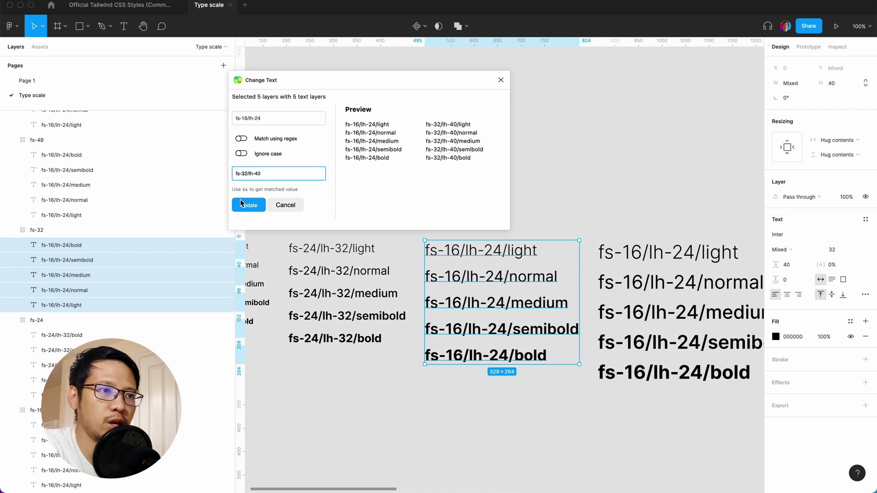
click(242, 204)
scroll(504, 391, right, 3)
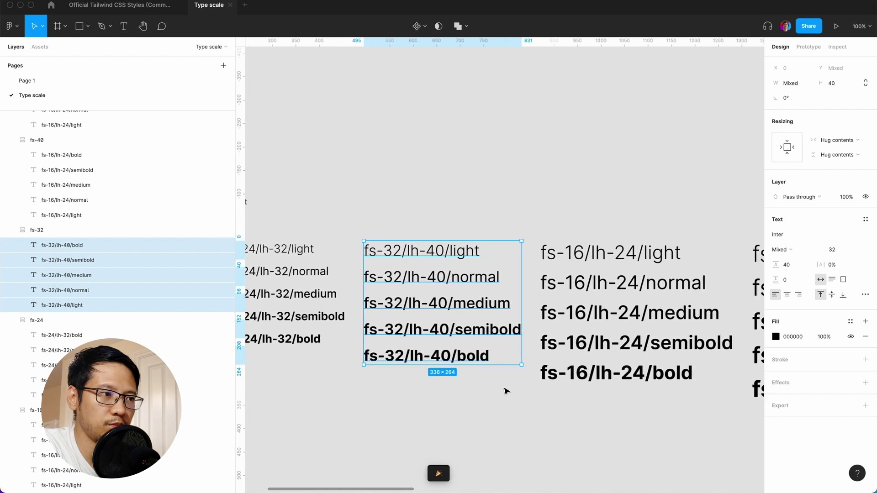
scroll(505, 390, right, 5)
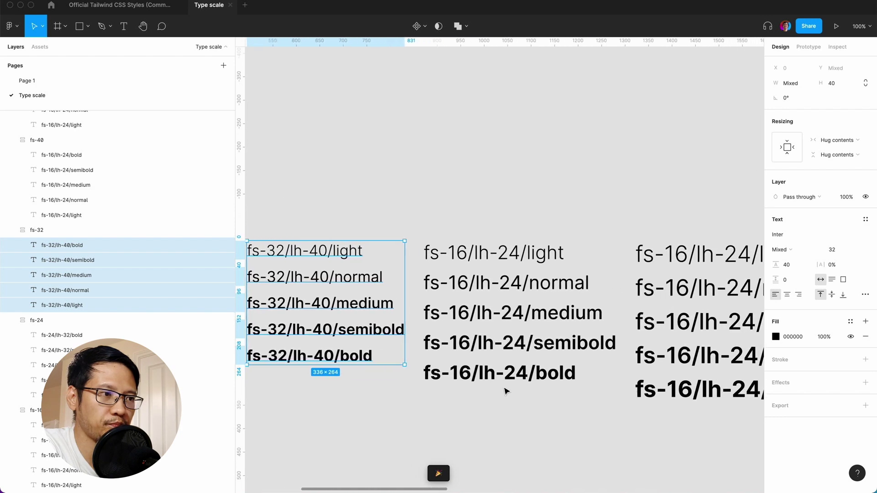
Select the fs-40 column's five samples and set Change Text to match fs-16/lh-24.
click(505, 292)
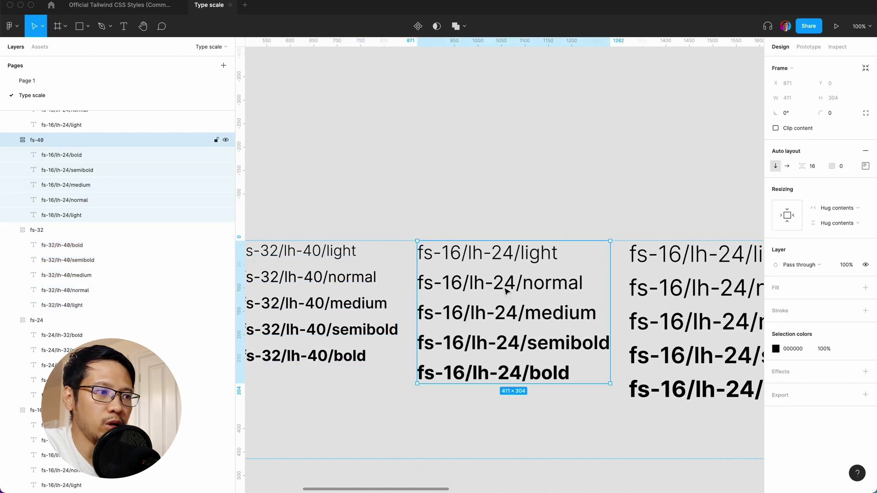
key(Return)
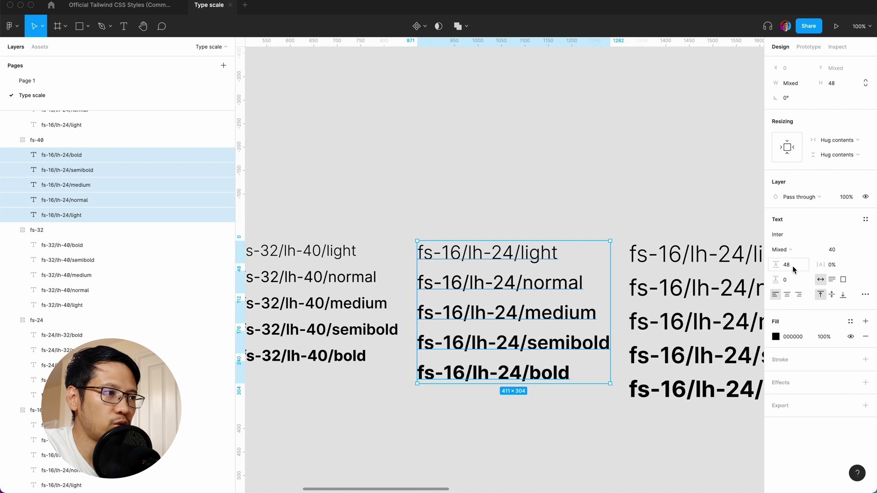
key(super+slash)
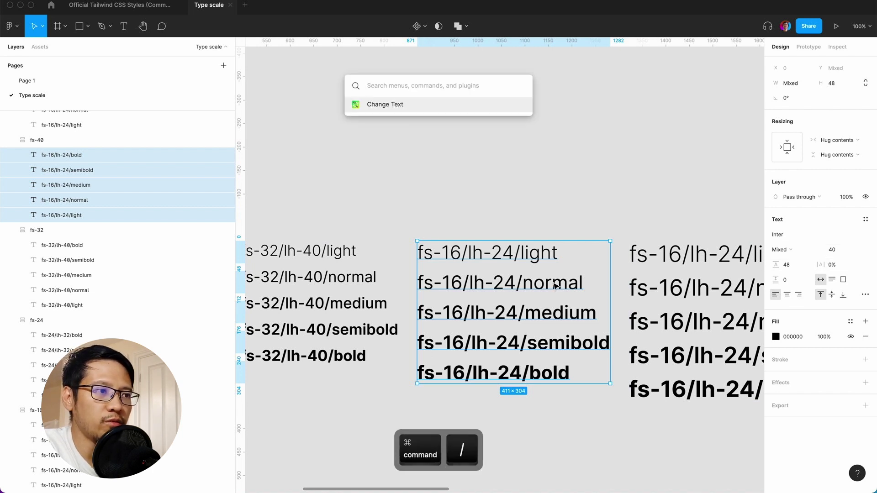
key(Return)
click(271, 119)
key(super+v)
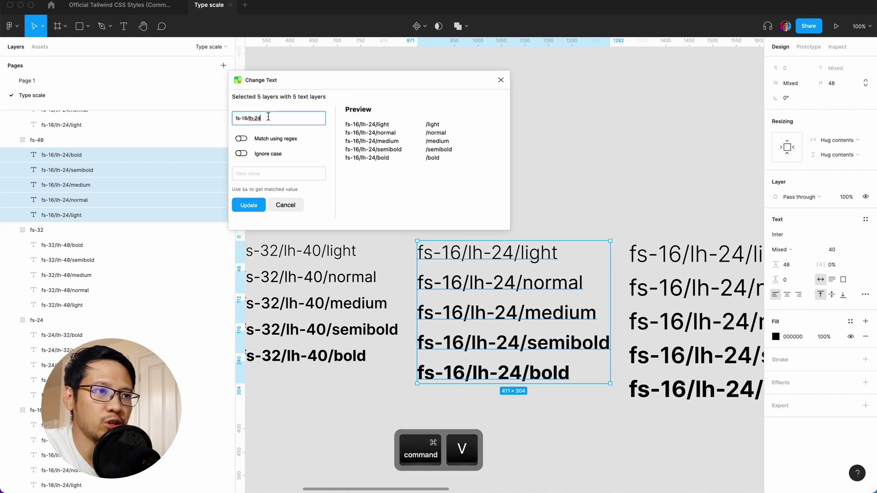
Enter fs-40/lh-48 as the replacement value and apply the update.
click(263, 175)
key(super+v)
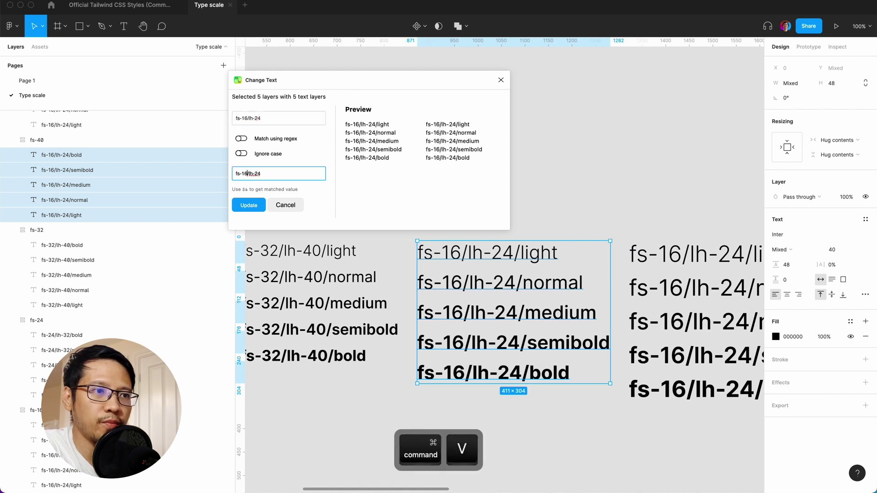
key(BackSpace)
key(BackSpace)
text(40)
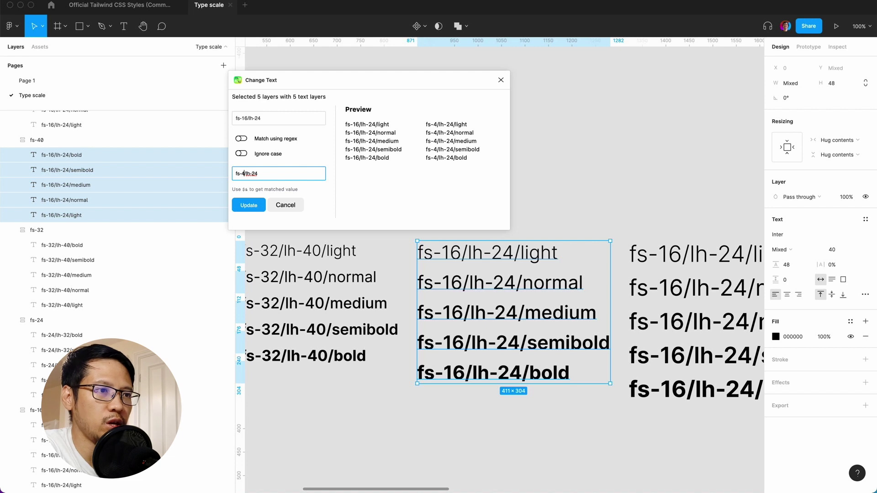
key(BackSpace)
key(BackSpace)
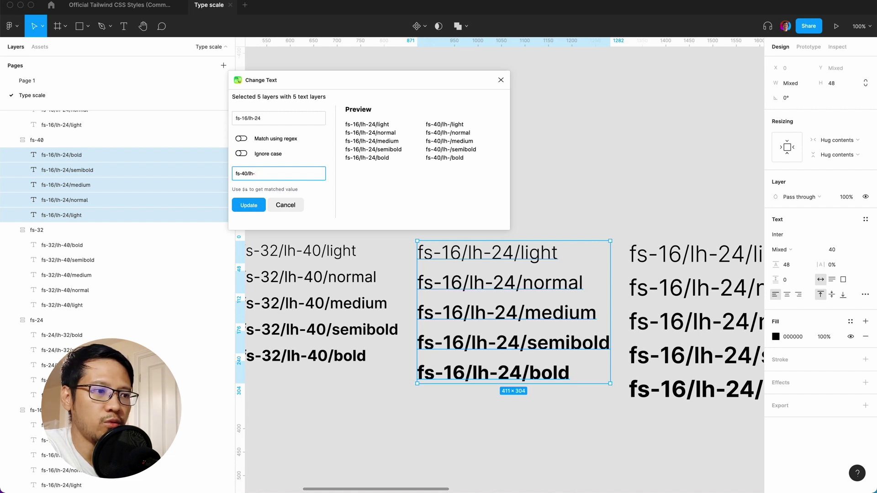
text(49)
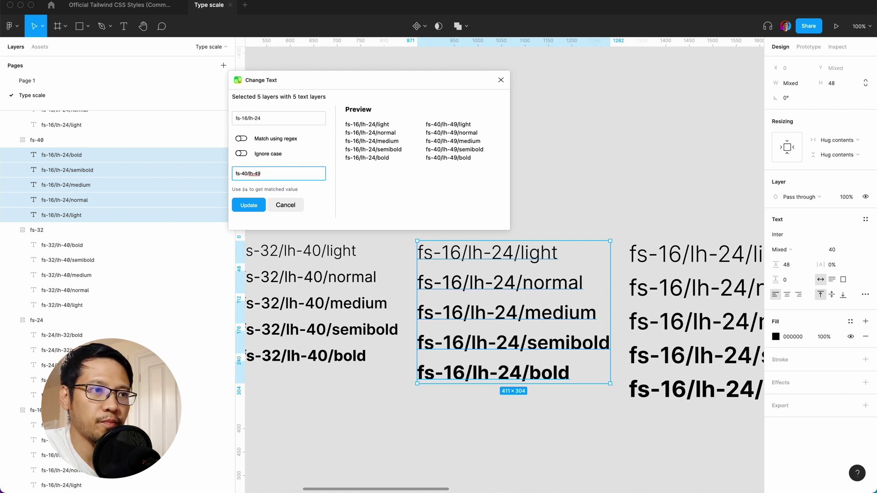
key(BackSpace)
text(8)
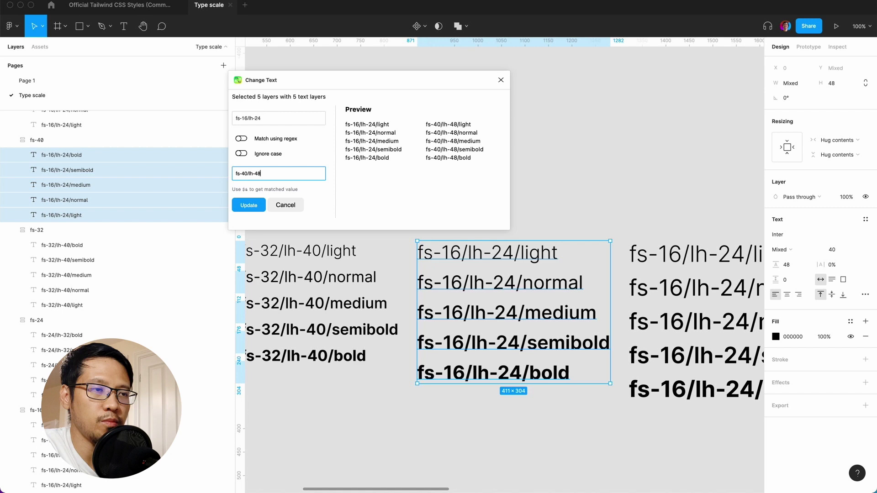
click(254, 205)
scroll(477, 257, right, 5)
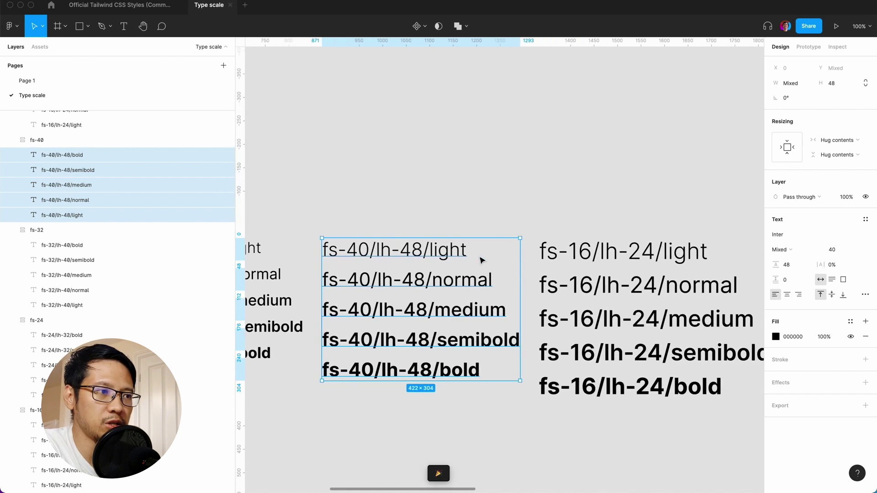
Set up Change Text on the fs-48 samples to replace fs-16/lh-24 with fs-48/lh-56.
click(531, 259)
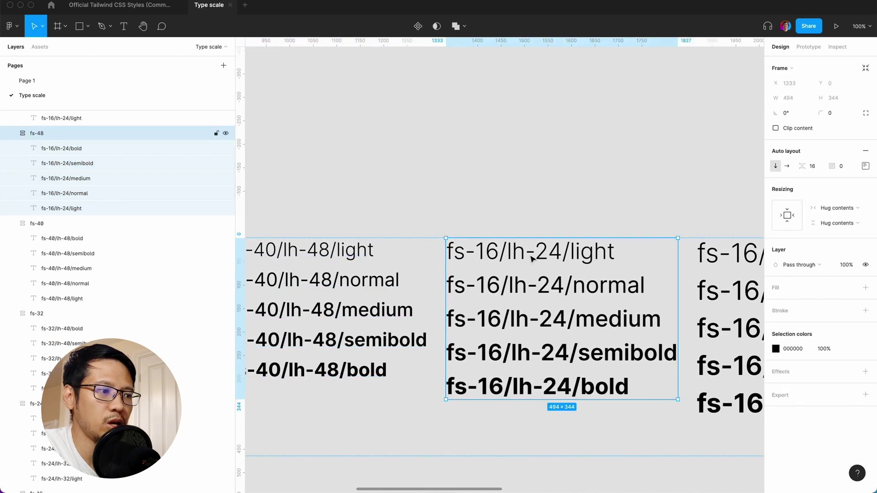
key(Return)
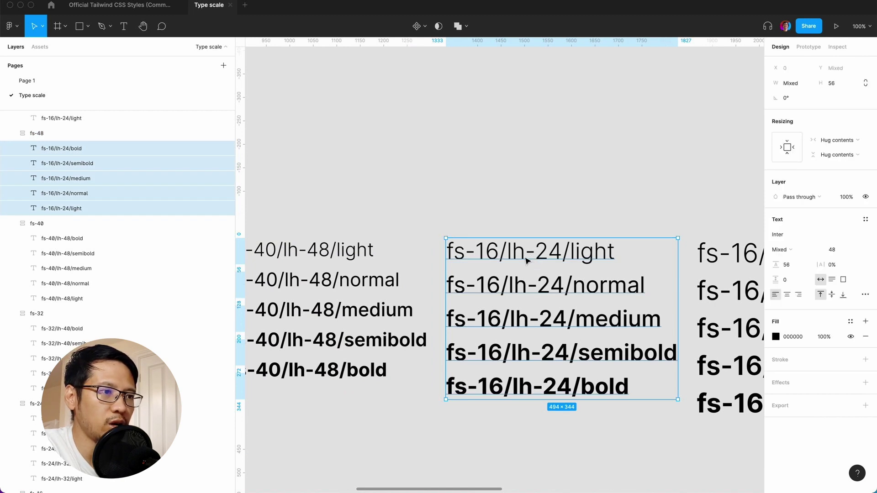
key(super+slash)
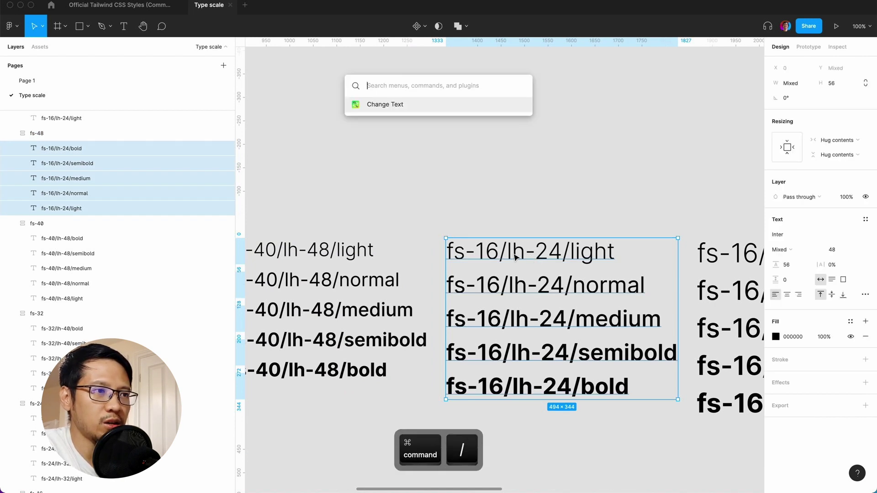
key(Return)
click(285, 119)
key(super+v)
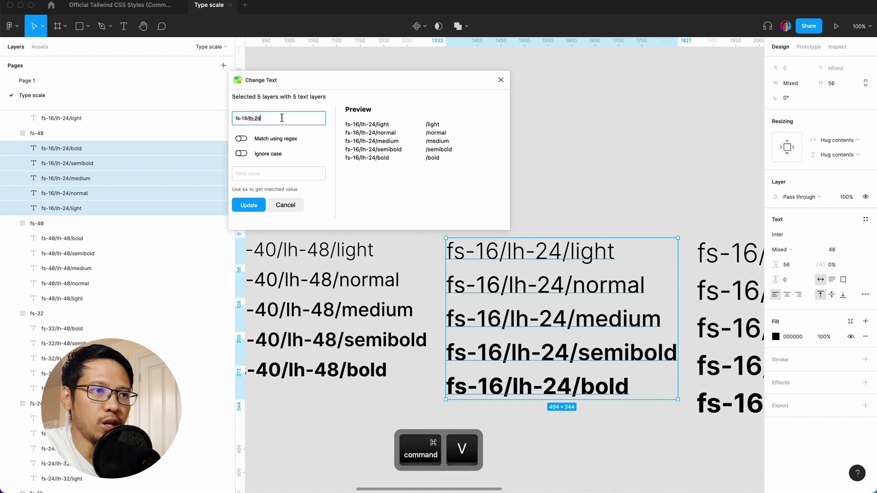
click(263, 179)
key(super+v)
key(BackSpace)
key(BackSpace)
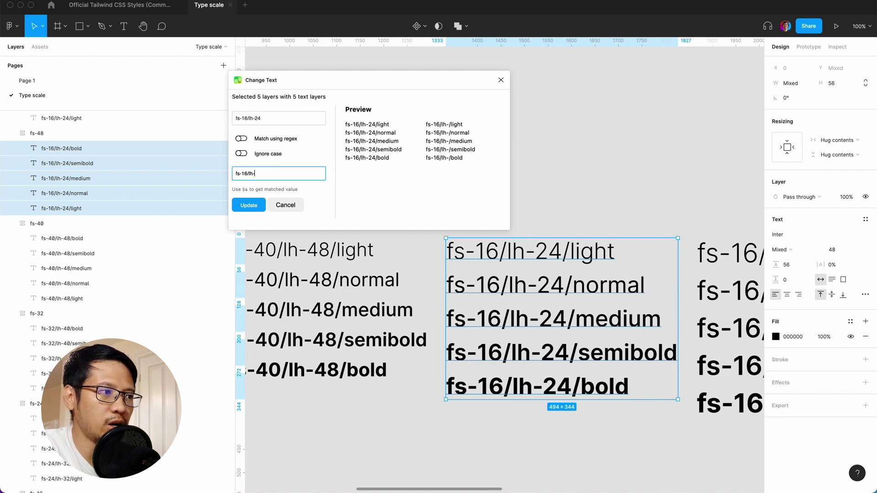
text(56)
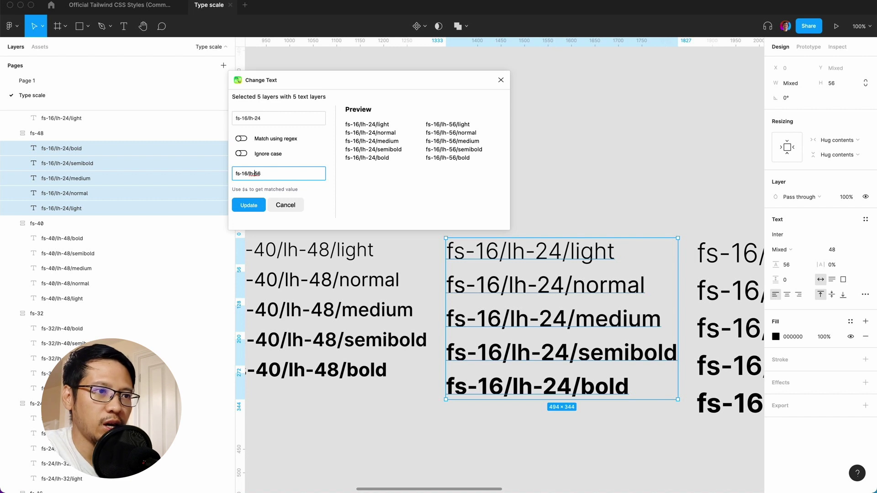
key(BackSpace)
key(BackSpace)
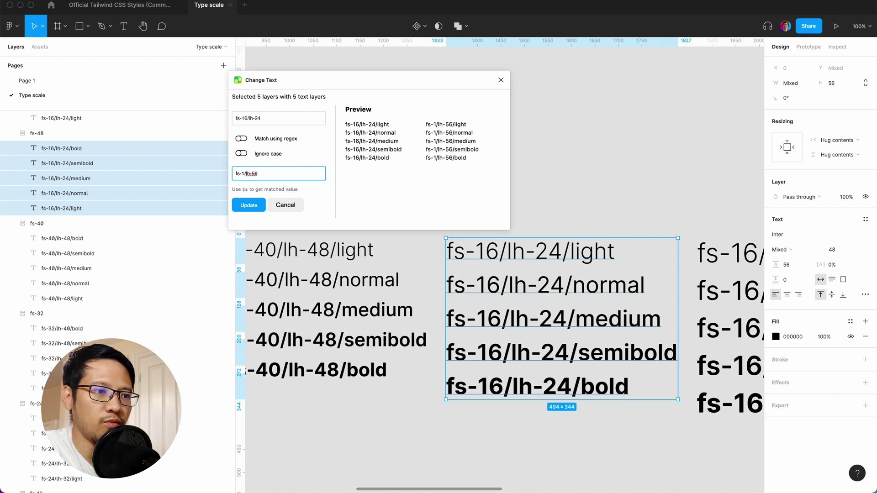
text(48)
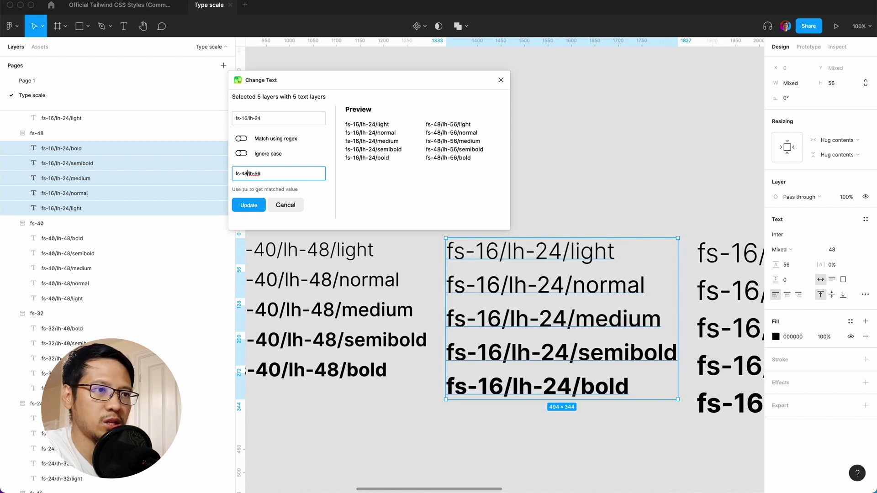
Apply the fs-48/lh-56 rename, then rename the fs-56 column's five layers from fs-16/lh-24 to fs-56/lh-64.
click(249, 204)
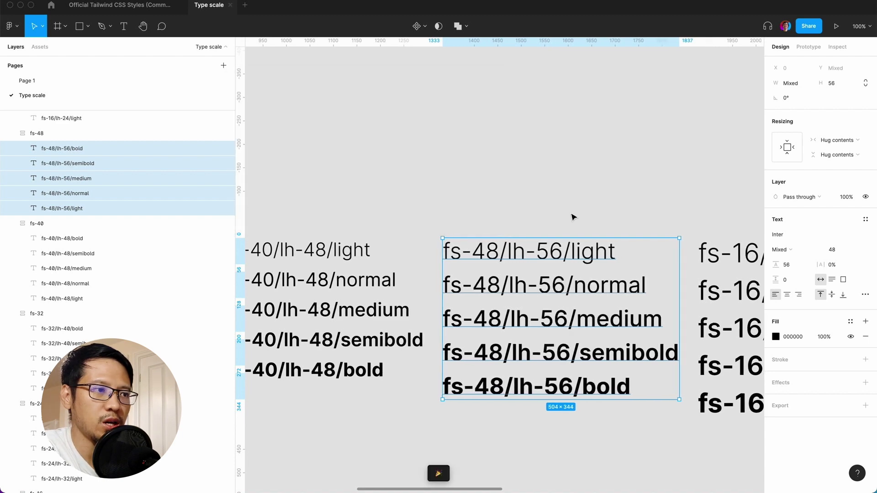
scroll(571, 218, right, 3)
scroll(491, 252, right, 10)
click(502, 256)
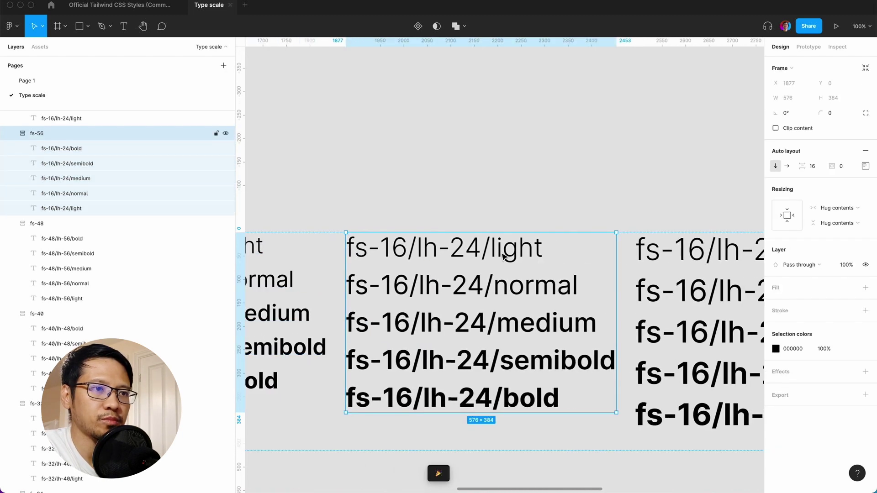
key(Return)
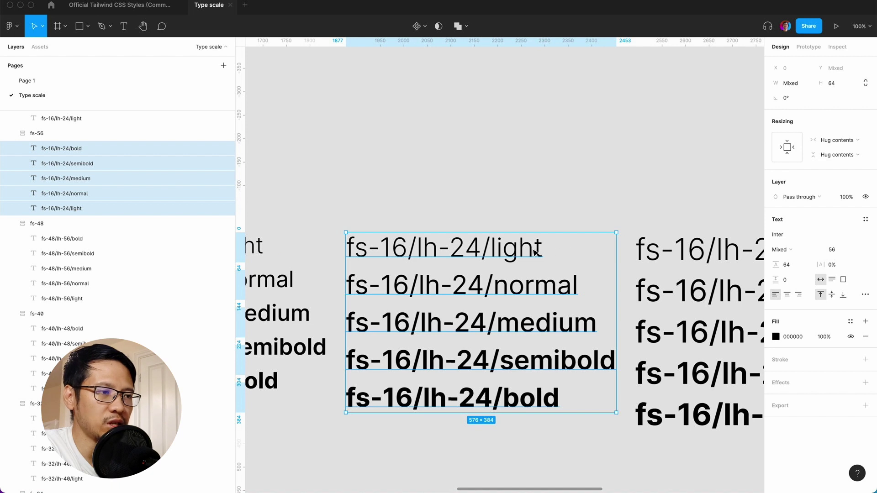
key(super+slash)
key(Return)
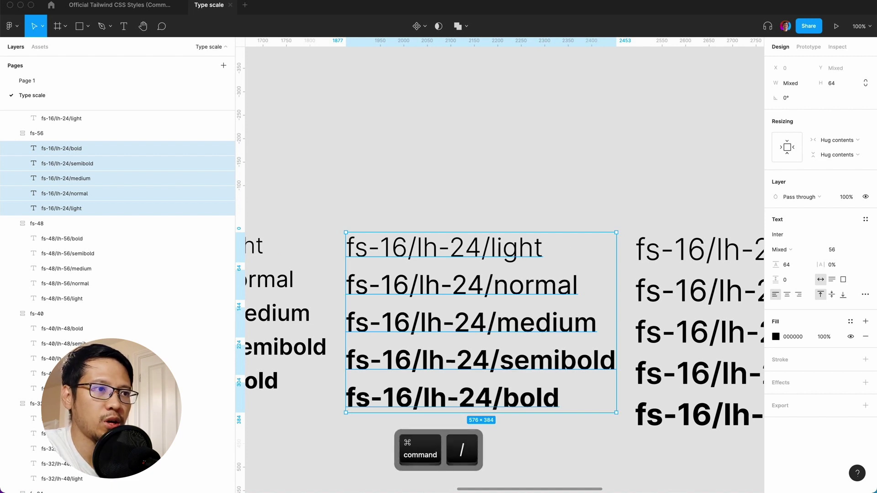
click(275, 117)
text(fs-16/lh-24)
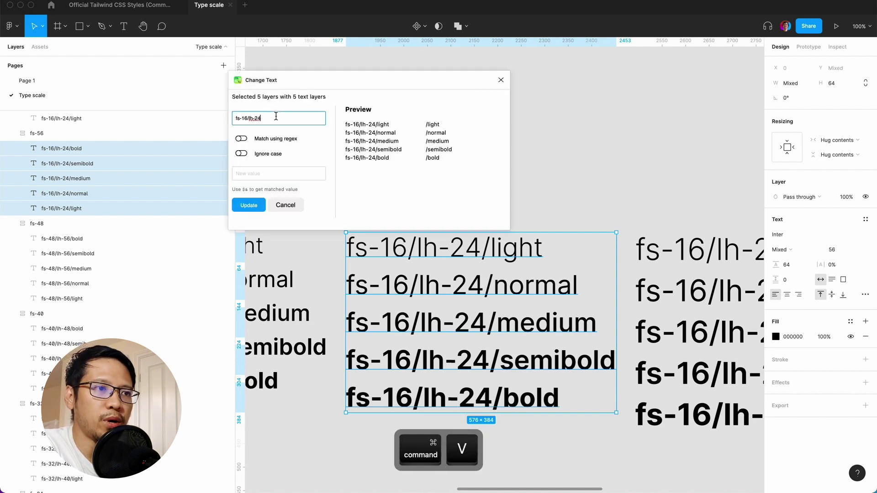
click(272, 169)
text(fs-16/lh-24)
key(BackSpace)
key(BackSpace)
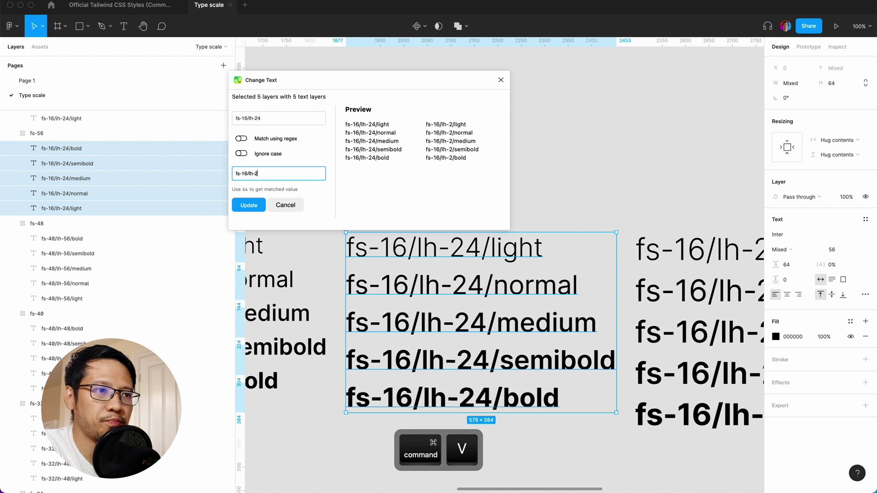
text(64)
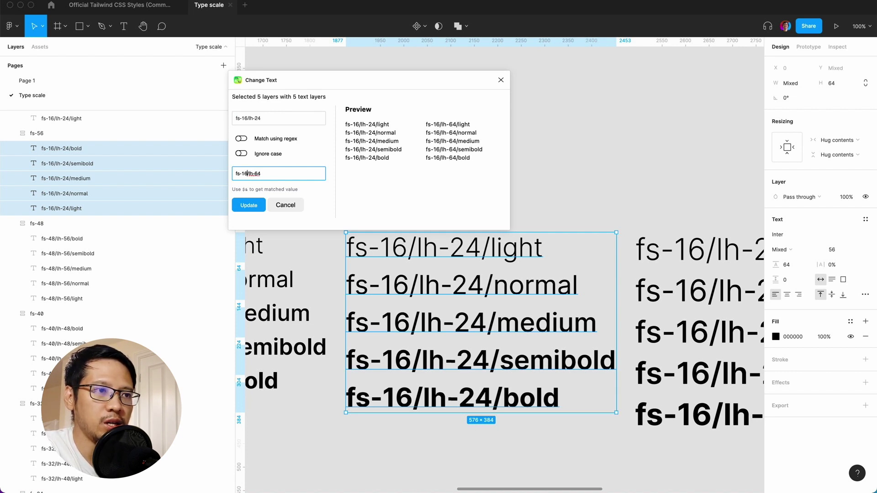
key(BackSpace)
key(BackSpace)
text(56)
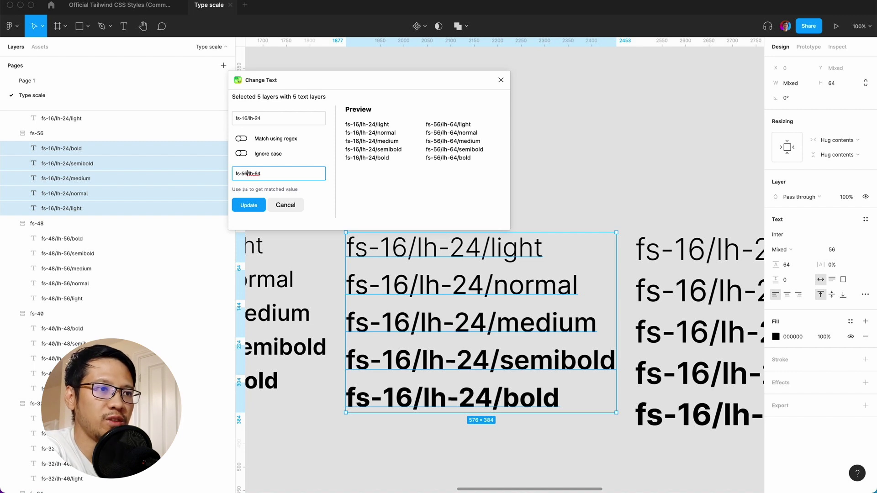
click(245, 209)
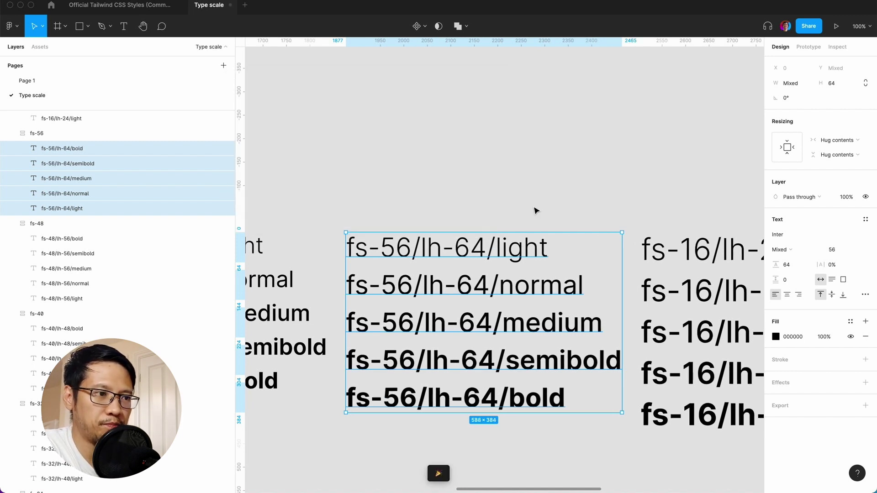
Rename the fs-64 column's five text layers from fs-16/lh-24 to fs-64/lh-72 with Change Text.
scroll(536, 210, right, 5)
click(542, 264)
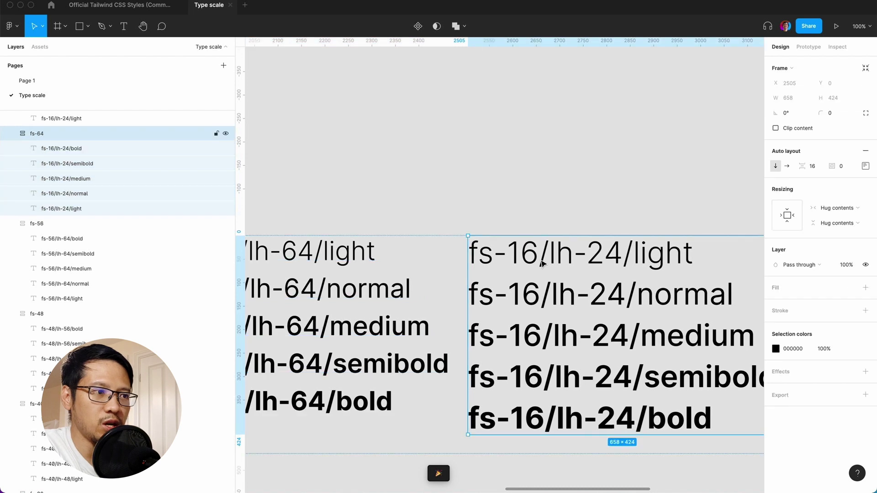
key(Return)
key(super+slash)
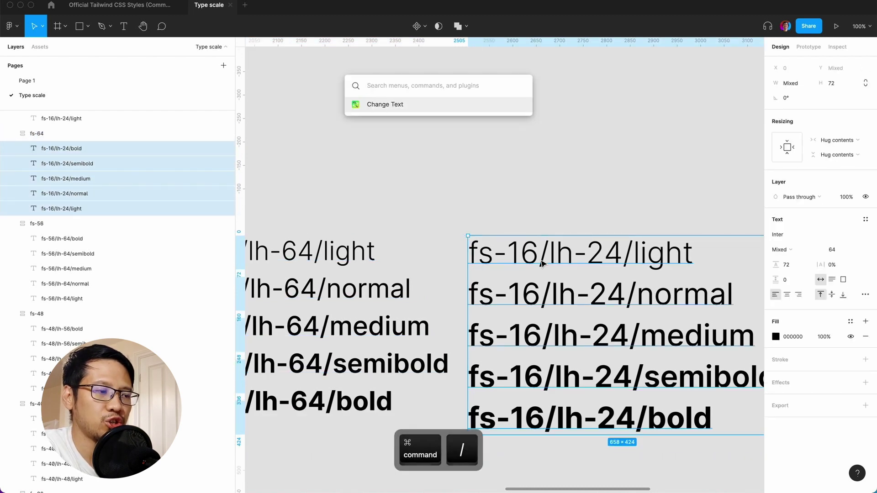
key(Return)
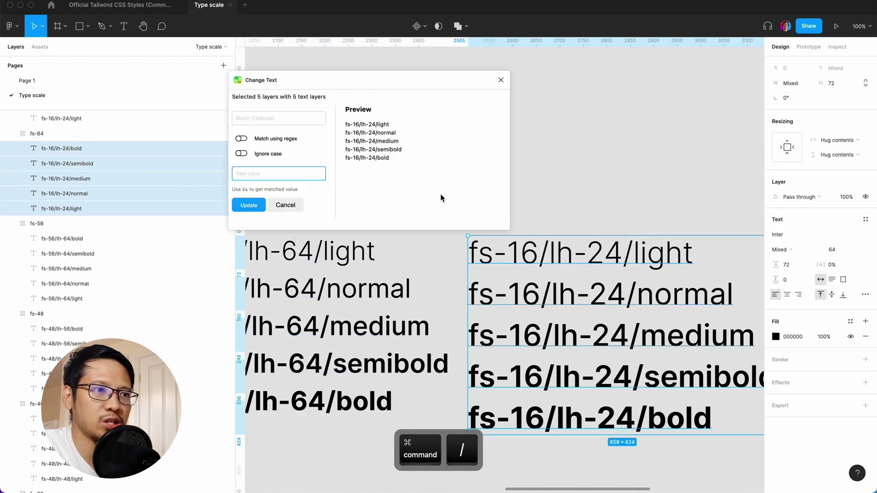
click(279, 117)
text(fs-16/lh-24)
click(268, 173)
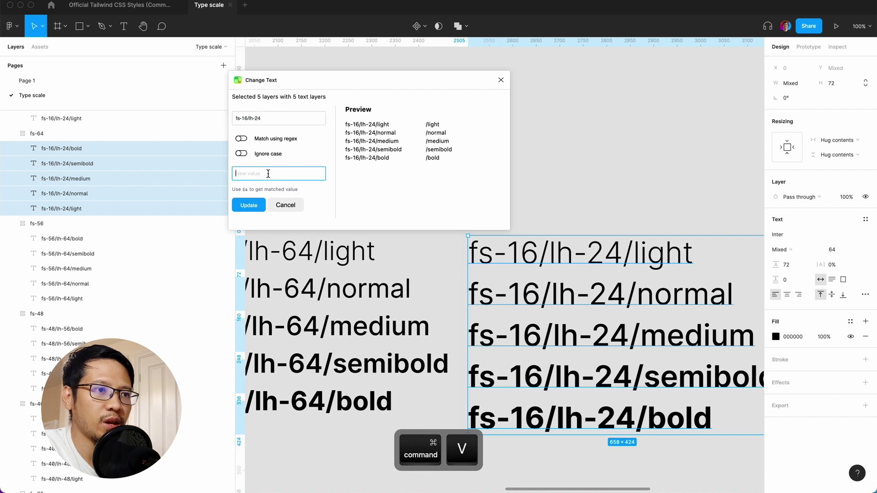
text(fs-16/lh-24)
key(BackSpace)
key(BackSpace)
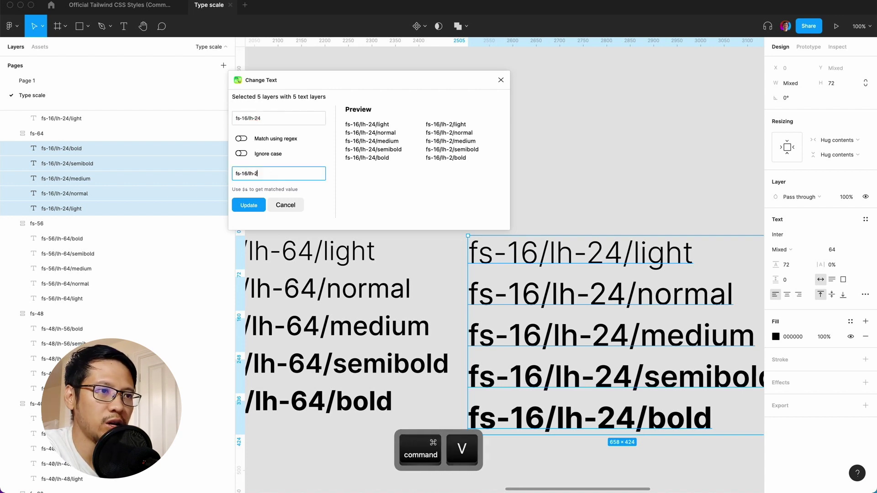
text(72)
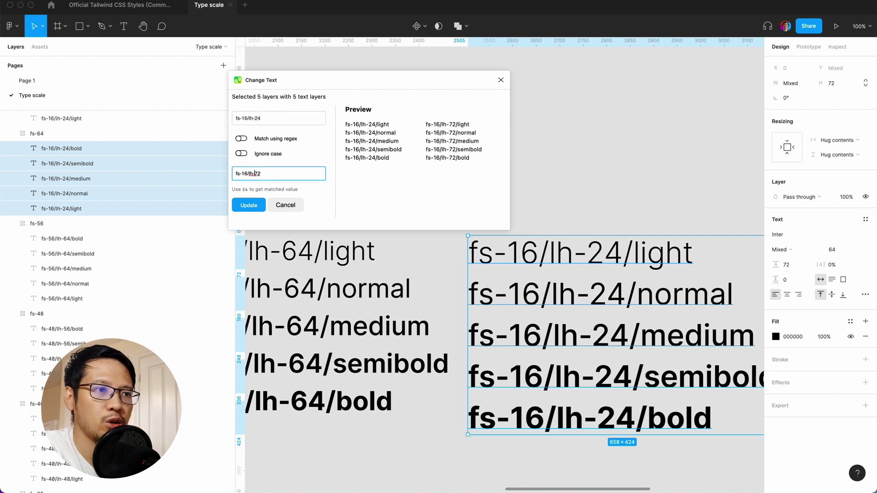
click(249, 173)
key(BackSpace)
key(BackSpace)
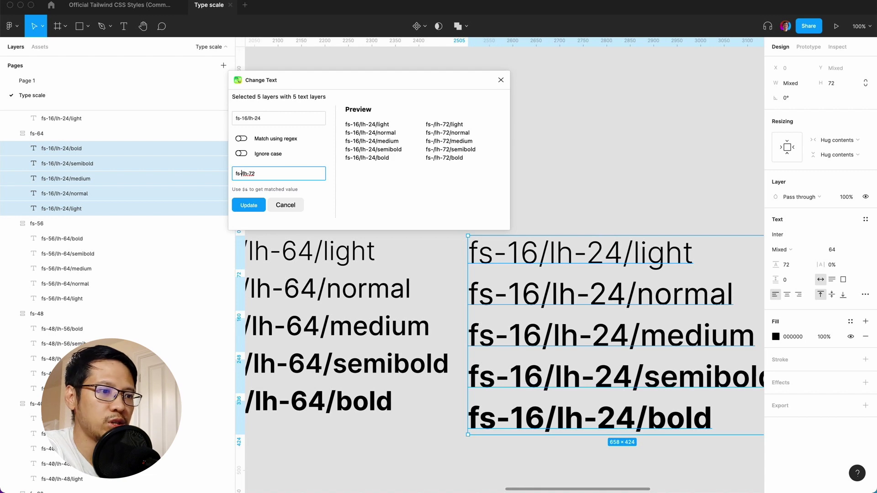
text(64)
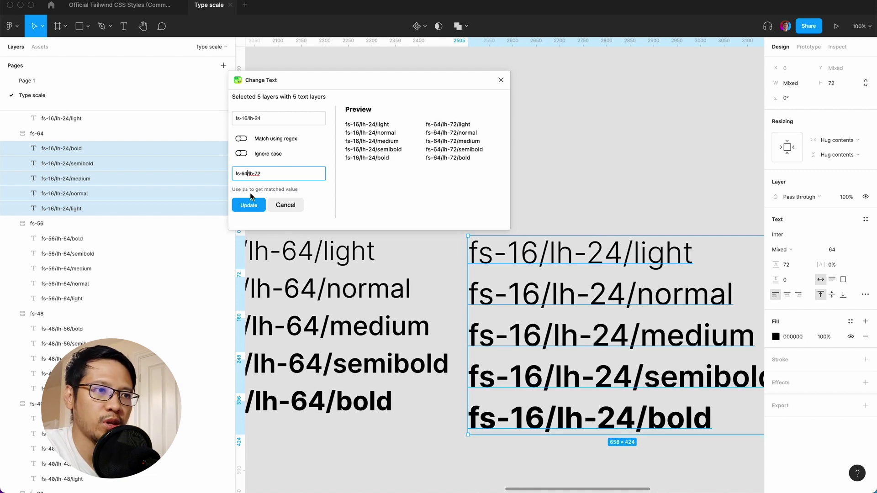
click(249, 206)
Rename the fs-72 column's five layers from fs-16/lh-24 to fs-72/lh-80, then deselect and zoom out.
scroll(548, 224, right, 10)
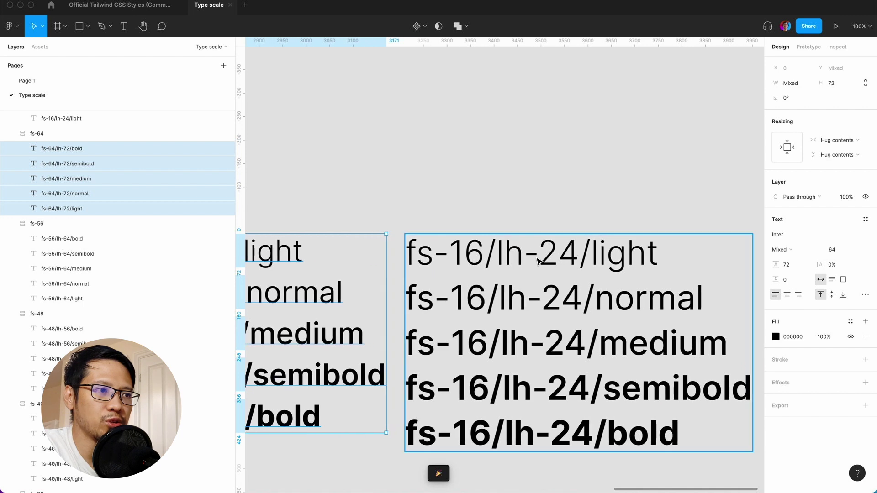
click(539, 260)
key(Return)
key(super+slash)
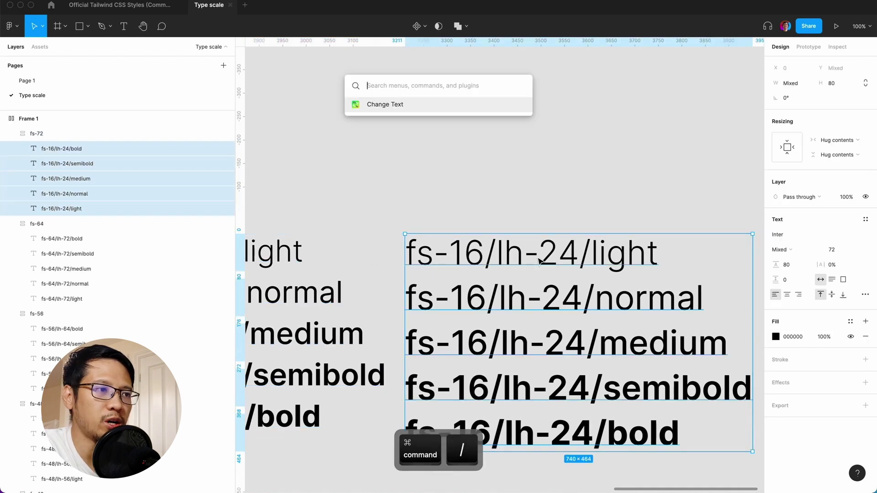
key(Return)
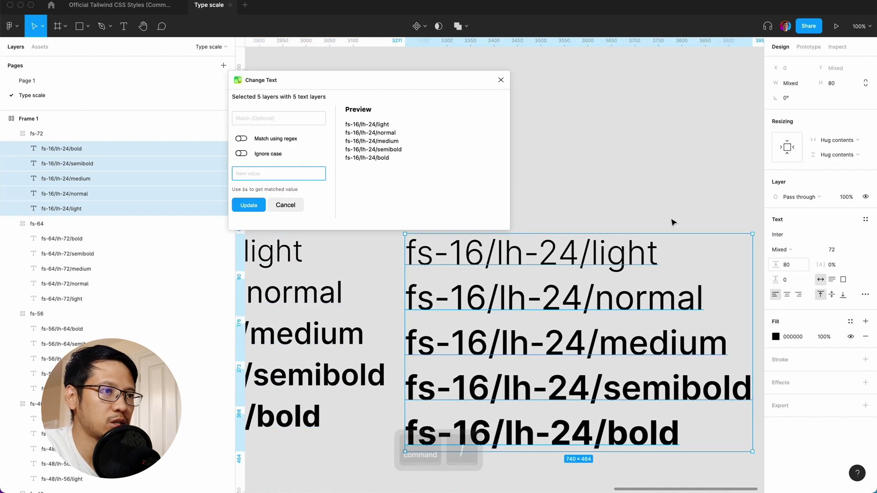
click(278, 120)
text(fs-16/lh-24)
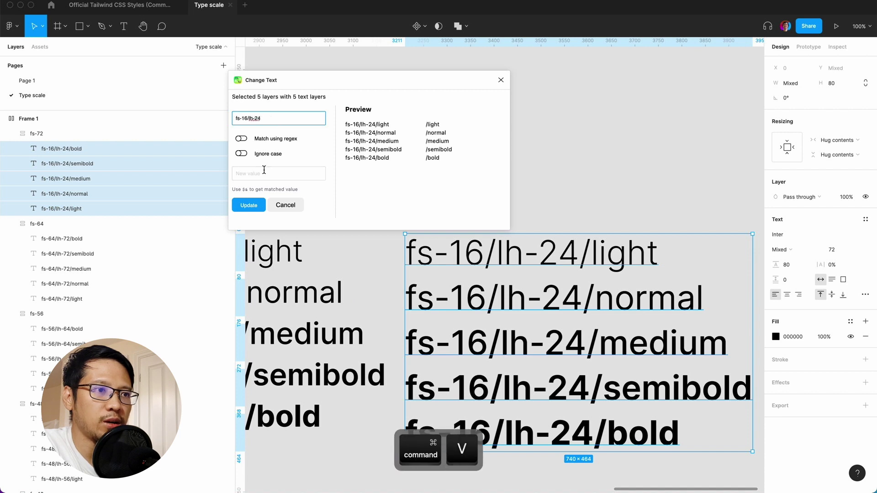
click(264, 173)
text(fs-16/lh-24)
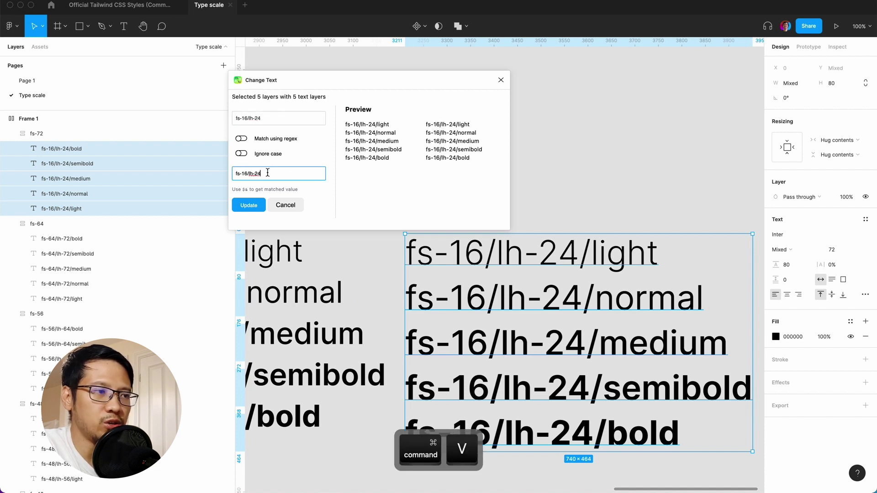
key(BackSpace)
key(BackSpace)
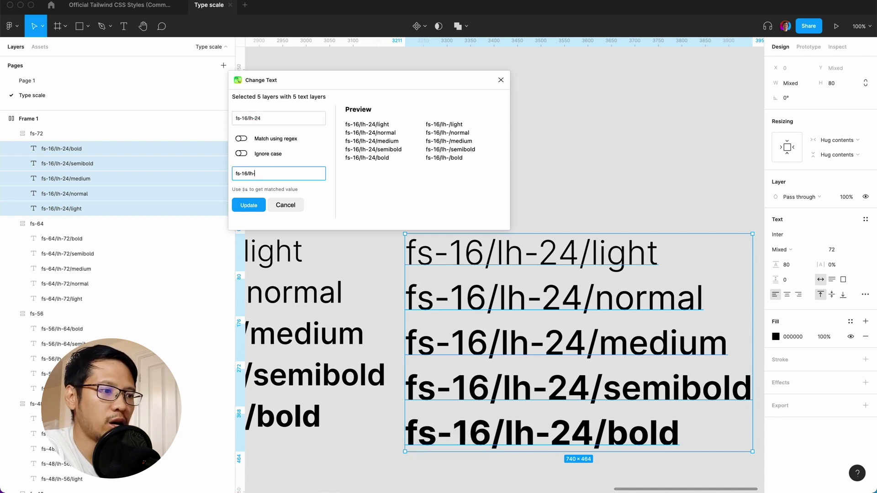
text(80)
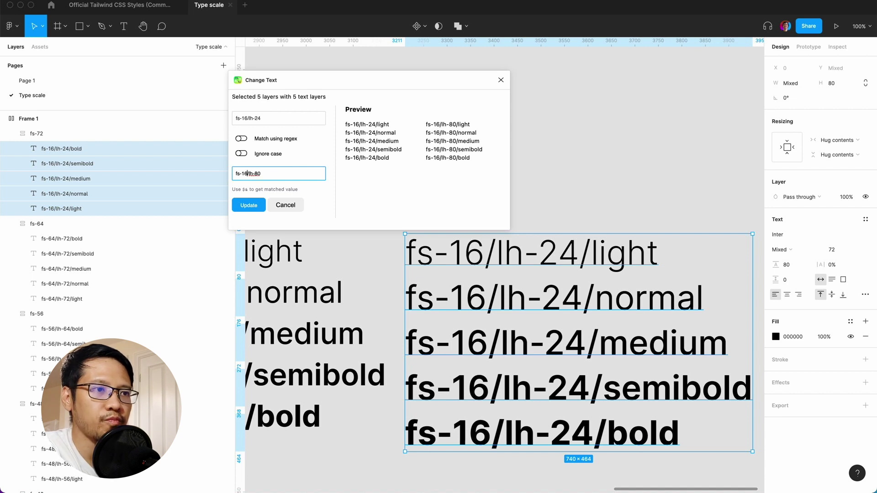
key(BackSpace)
key(BackSpace)
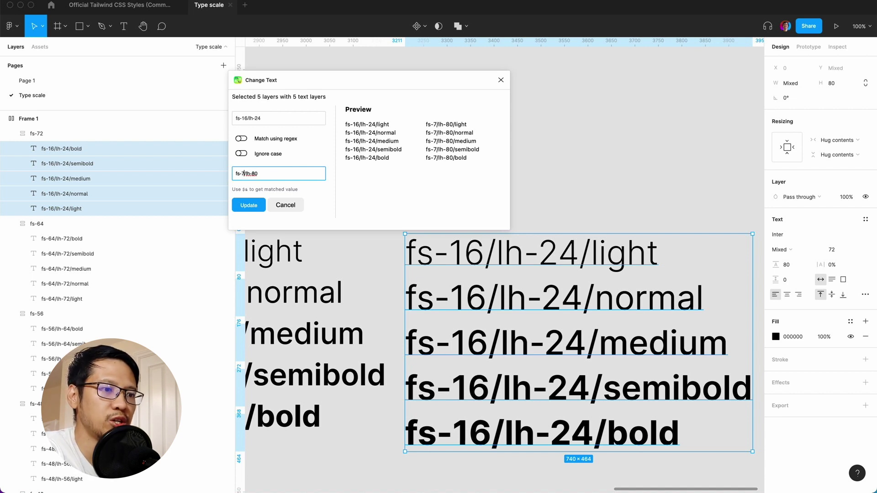
text(72)
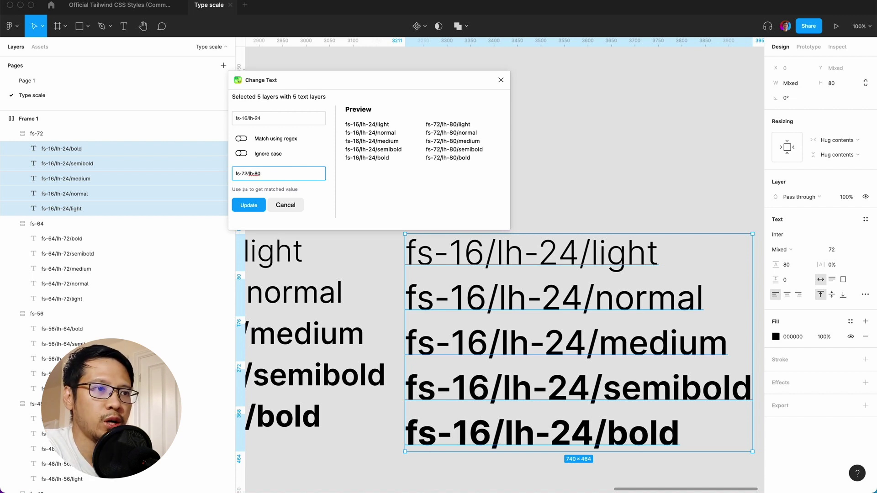
click(250, 205)
click(524, 204)
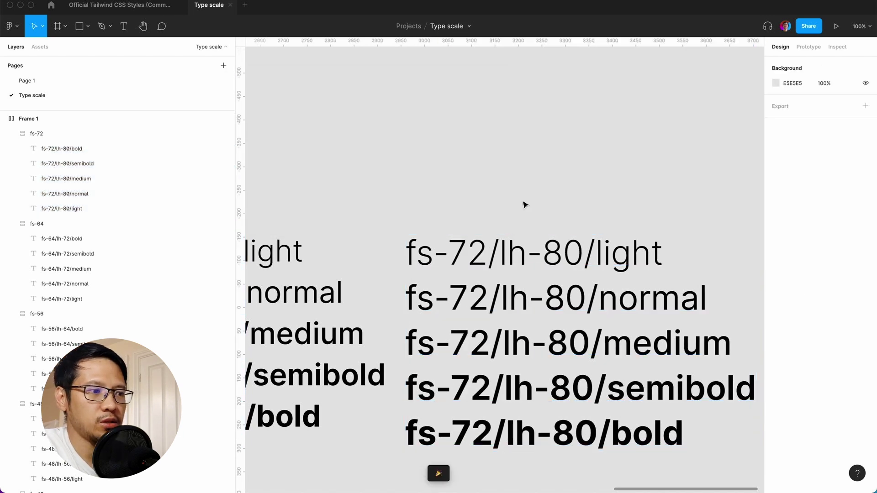
key(minus)
key(minus)
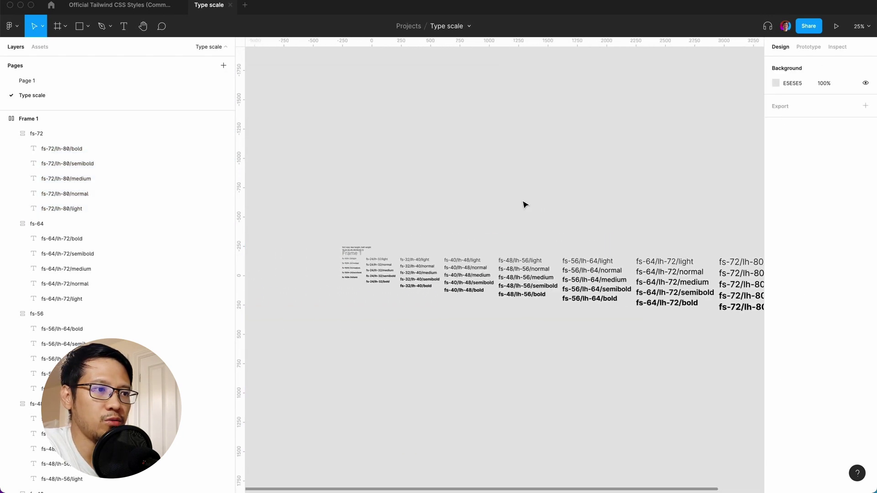
Name the outer frame 'Type scale' in the Layers panel and select its nested layers.
click(358, 258)
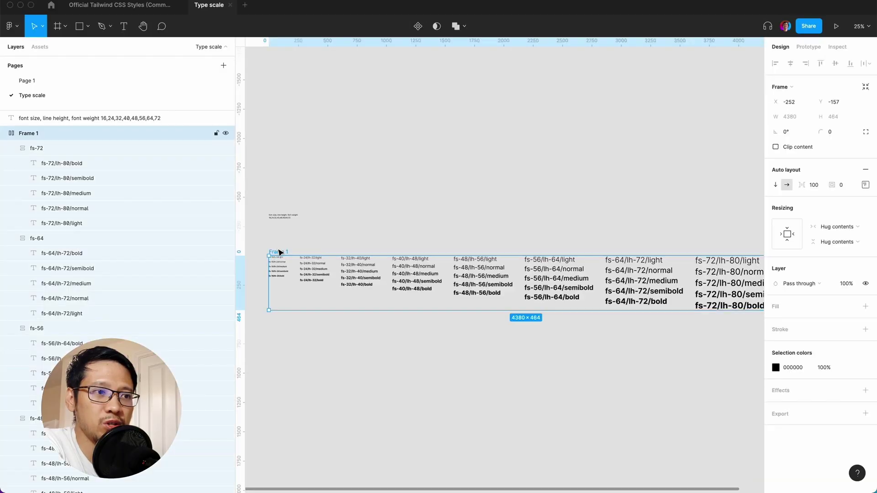
double_click(33, 134)
text(type)
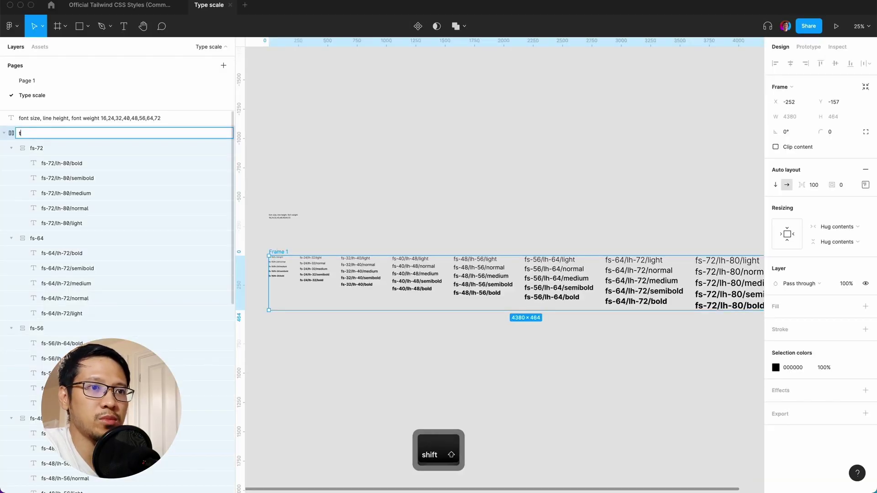
key(BackSpace)
key(BackSpace)
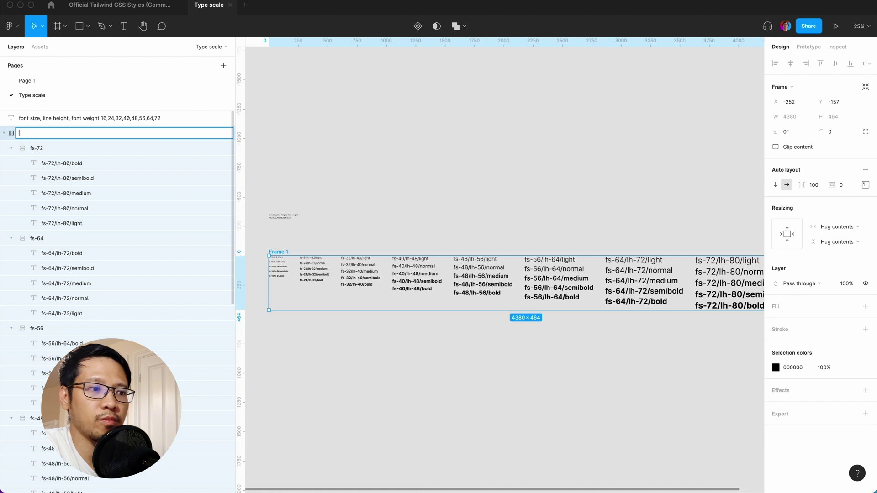
text(Type scale)
key(Return)
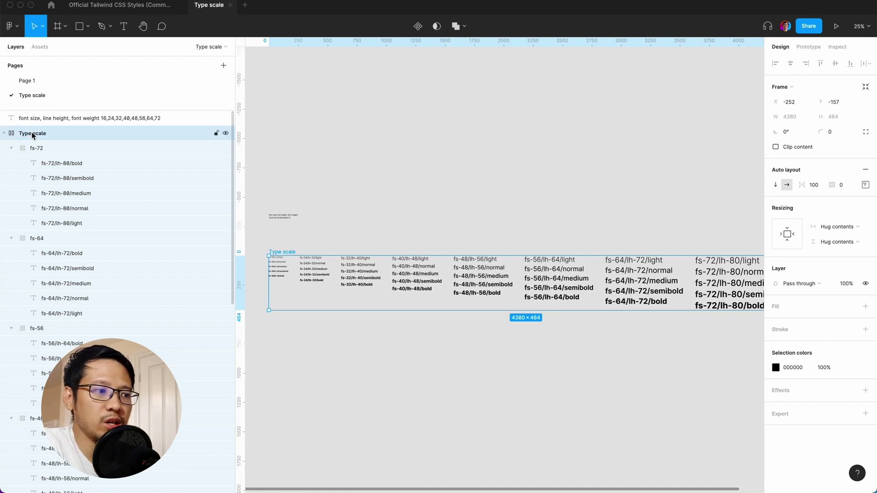
key(Return)
key(Return)
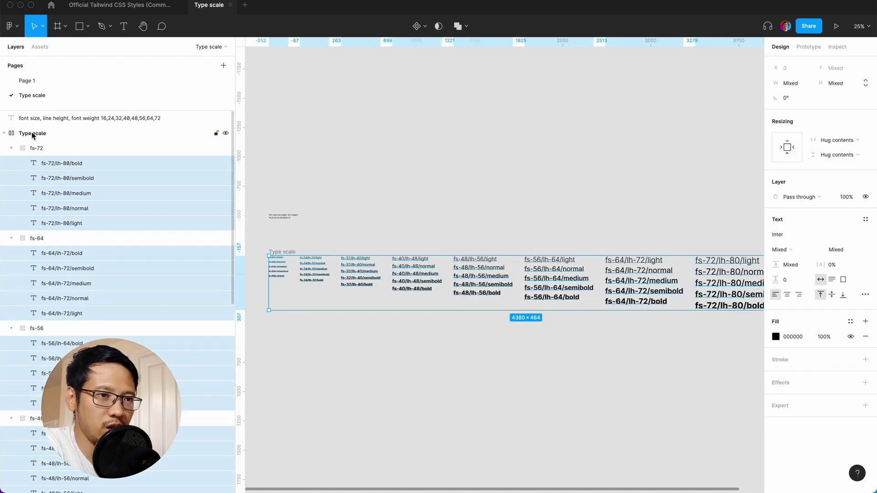
Run Styler › Generate Styles on the selected samples to create 40 local text styles.
key(super+slash)
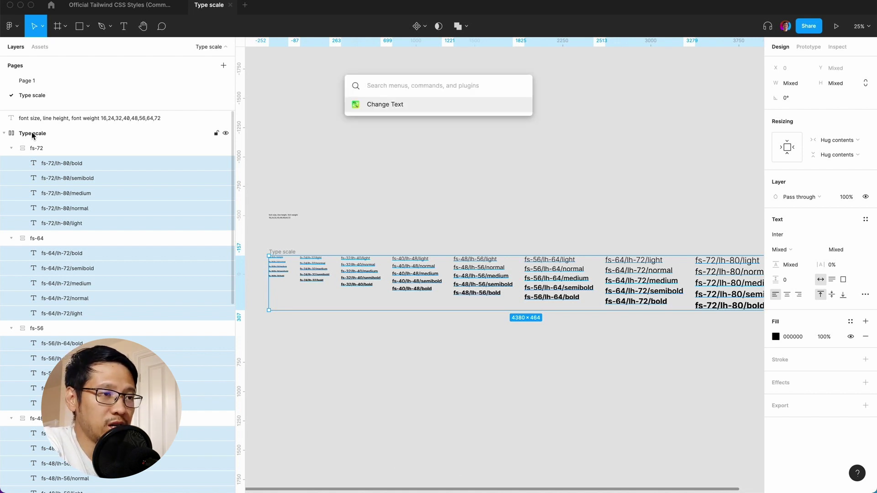
text(sty)
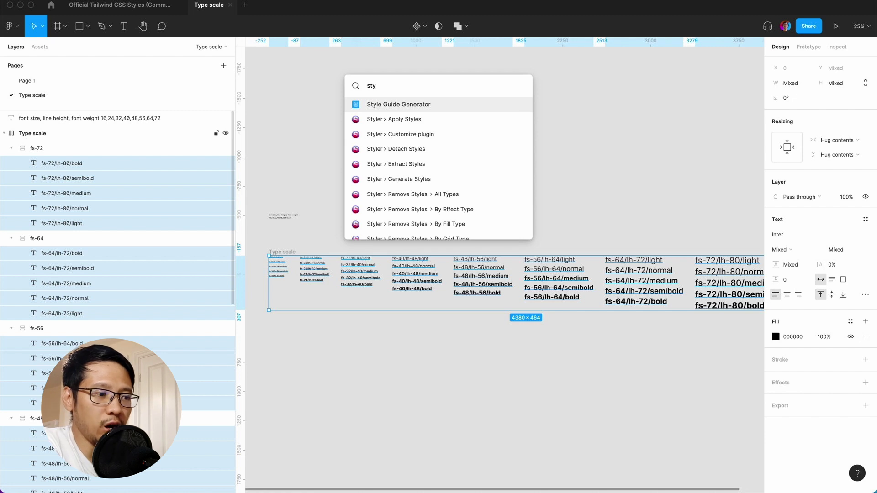
text(ler)
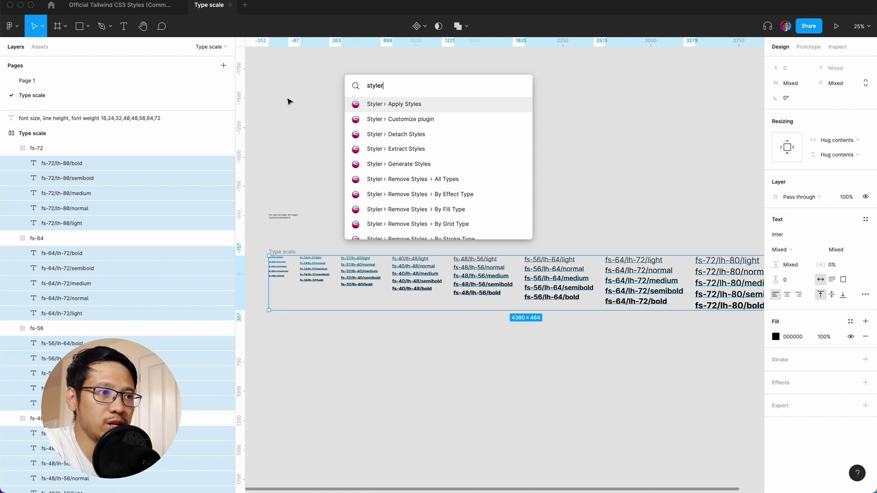
click(397, 165)
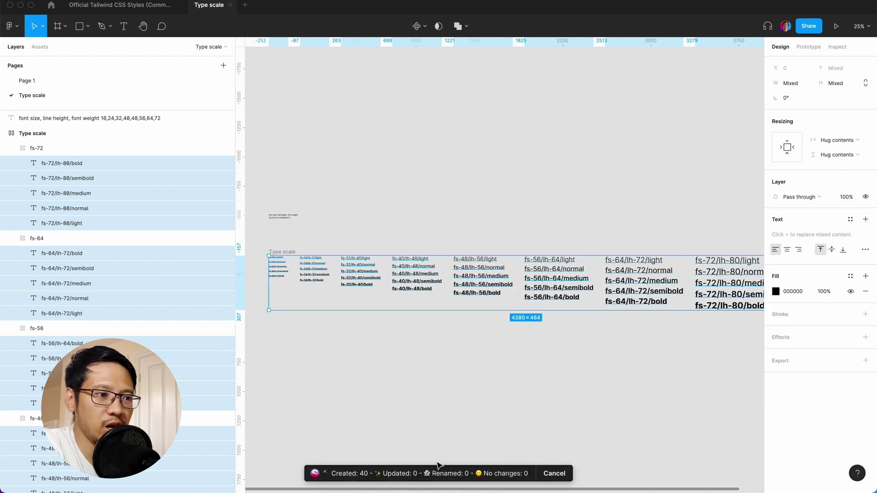
Clear the selection and expand fs-16 › lh-24 and fs-24 › lh-32 in the Text Styles list.
click(699, 144)
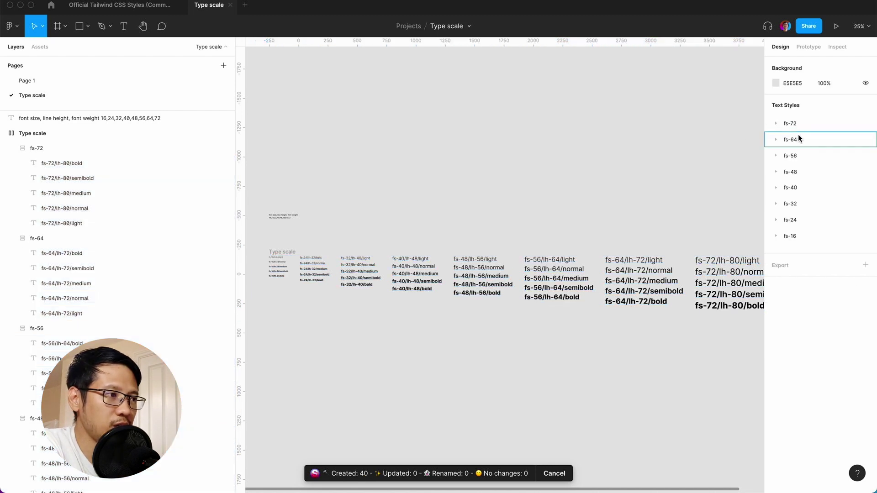
click(777, 236)
click(788, 251)
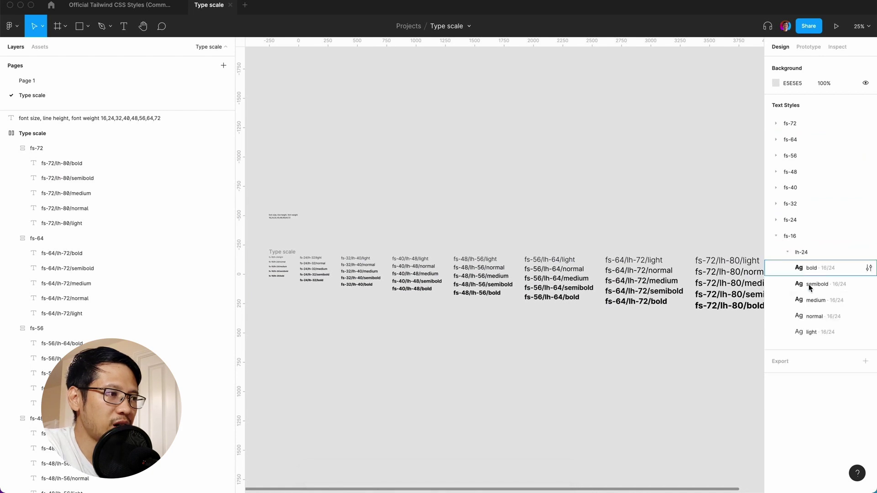
click(776, 220)
click(788, 236)
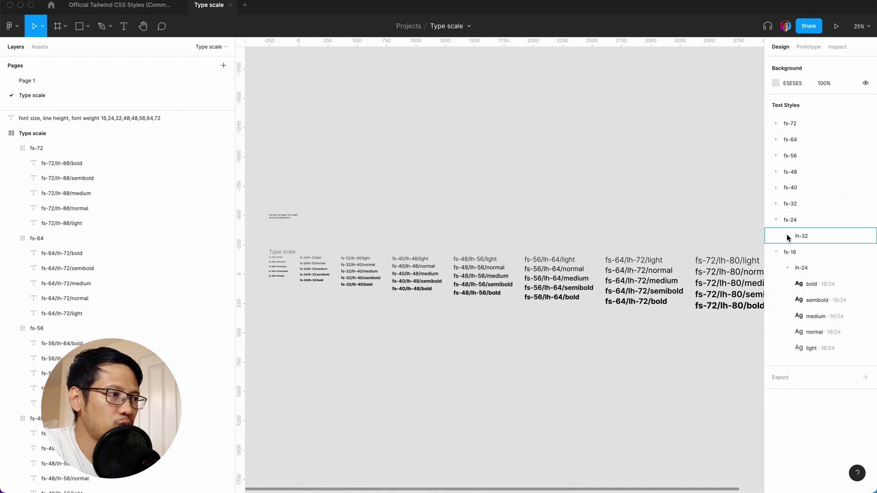